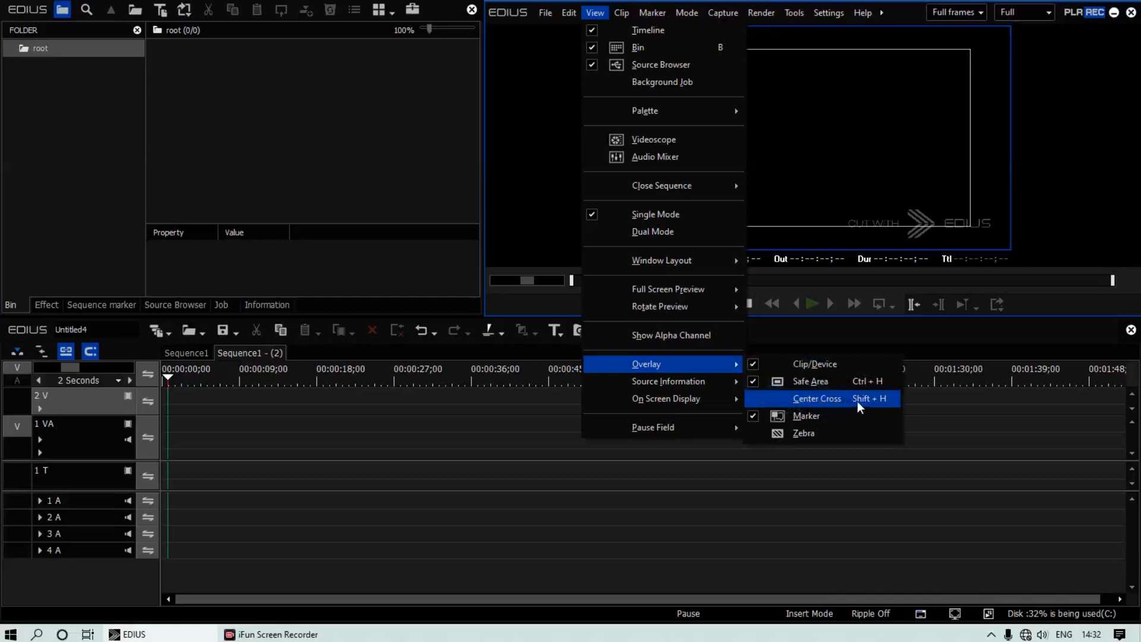
Step: Turn on the Center Cross overlay in the preview and move the timeline cursor to the start of the sequence
{"action": "left_click", "coordinate": [868, 399]}
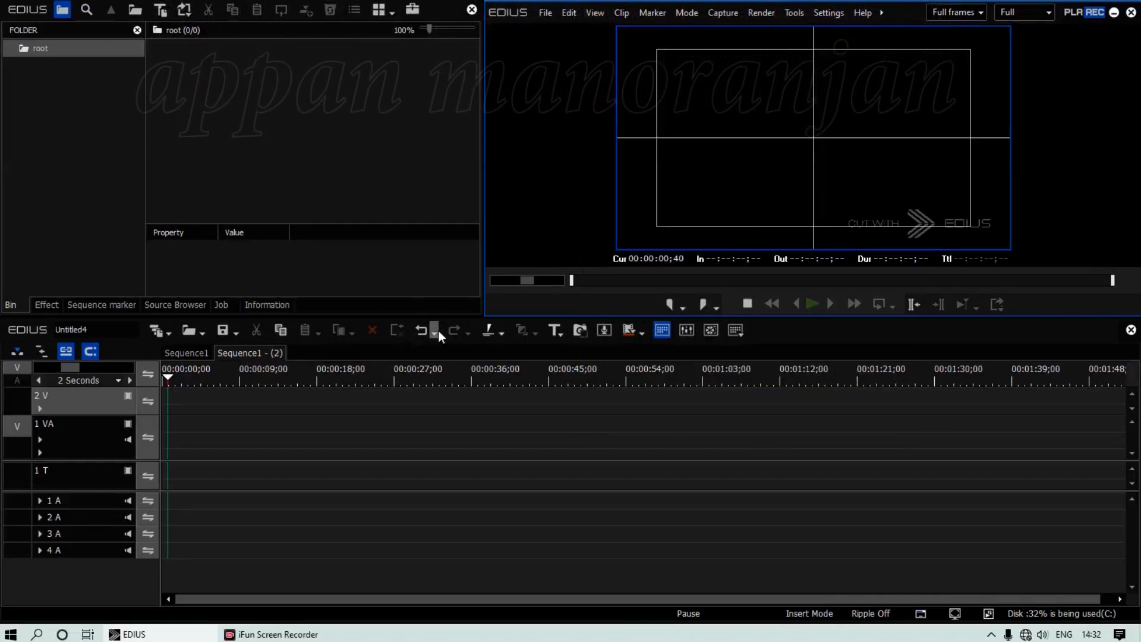
{"action": "left_click", "coordinate": [166, 373]}
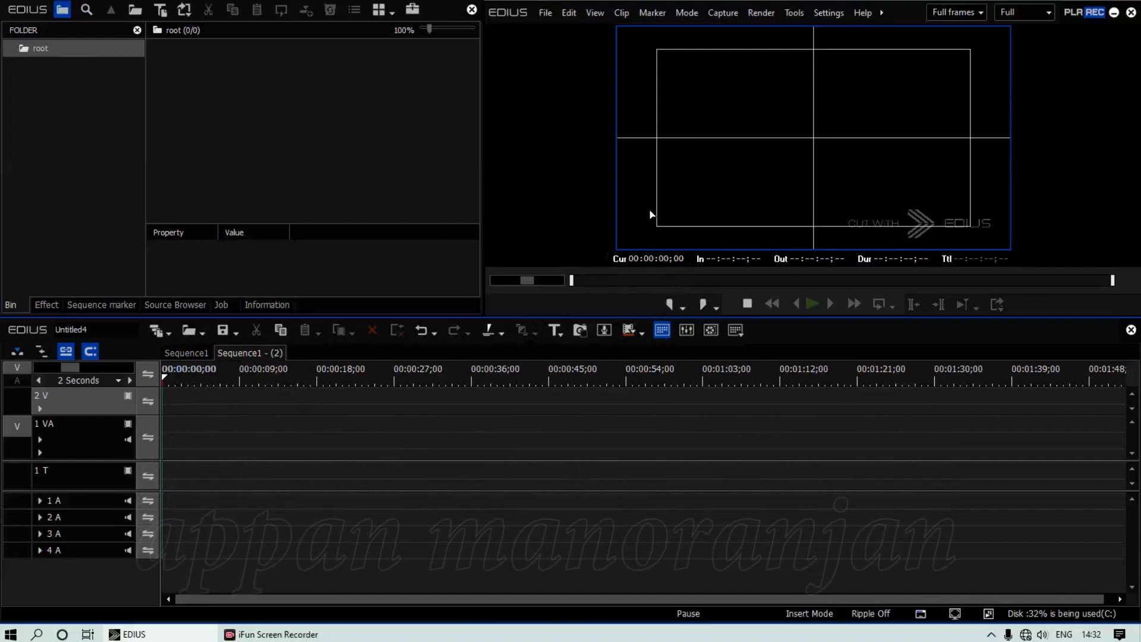
Step: Mark an Out point with the timeline cursor at 00:00:30;00, and return the cursor to the start
{"action": "left_click", "coordinate": [650, 262]}
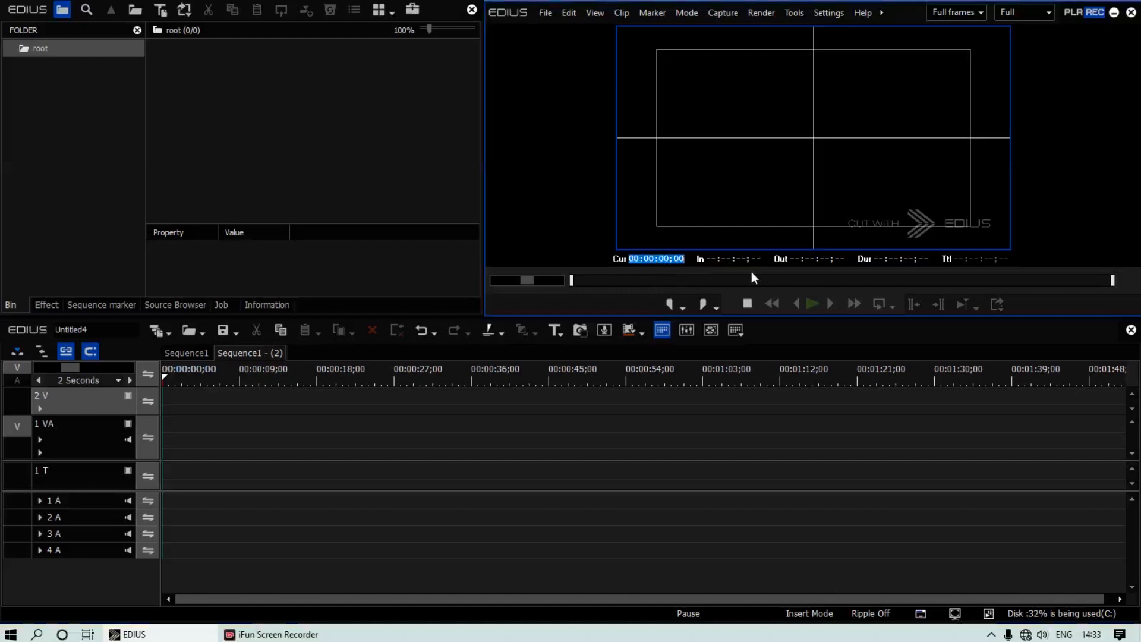
{"action": "type", "text": "00;00"}
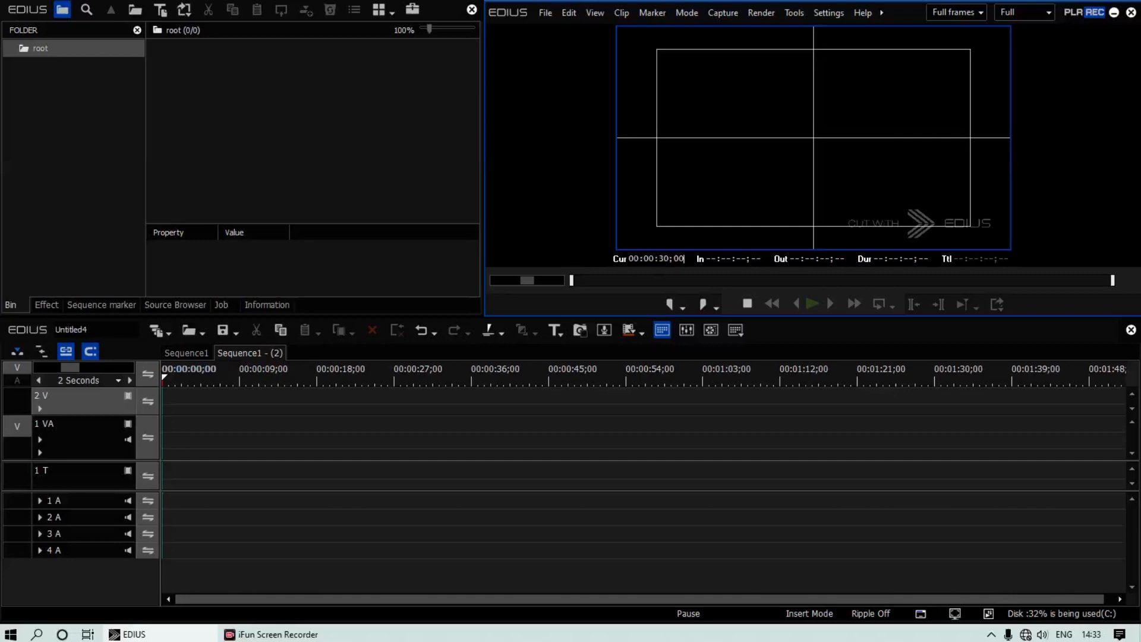
{"action": "key", "text": "Return"}
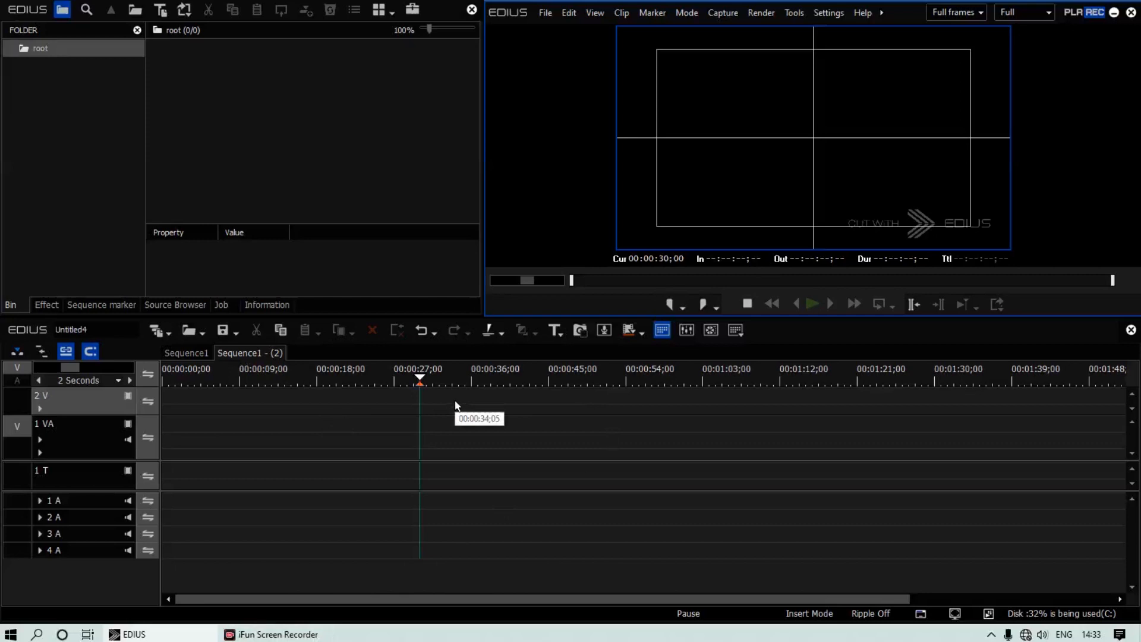
{"action": "key", "text": "o"}
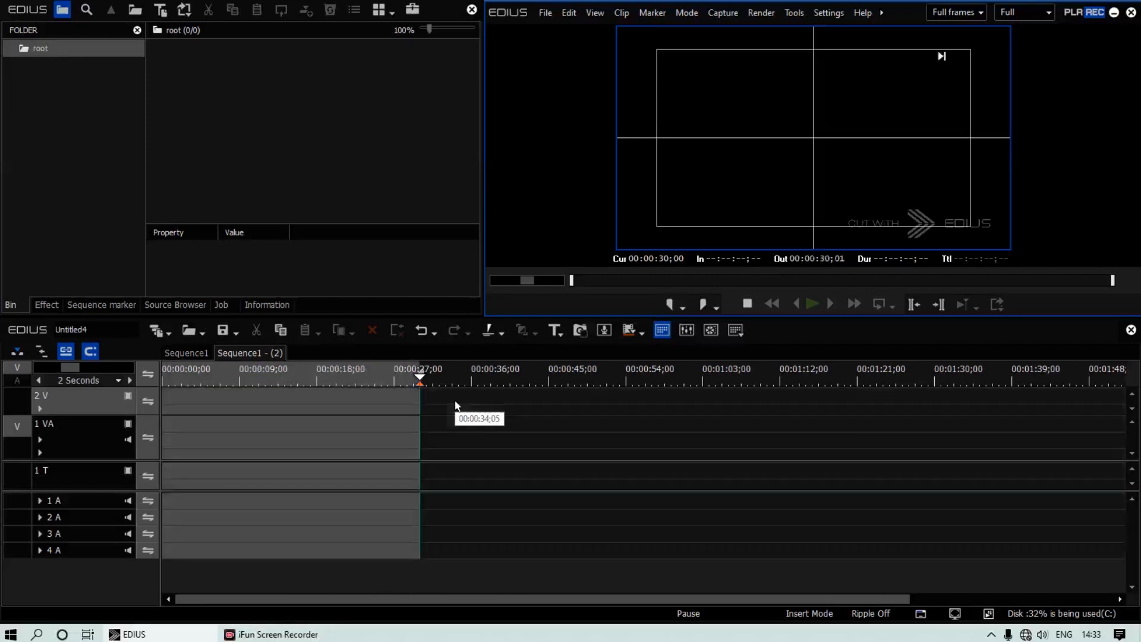
{"action": "left_click_drag", "start_coordinate": [417, 376], "coordinate": [23, 373]}
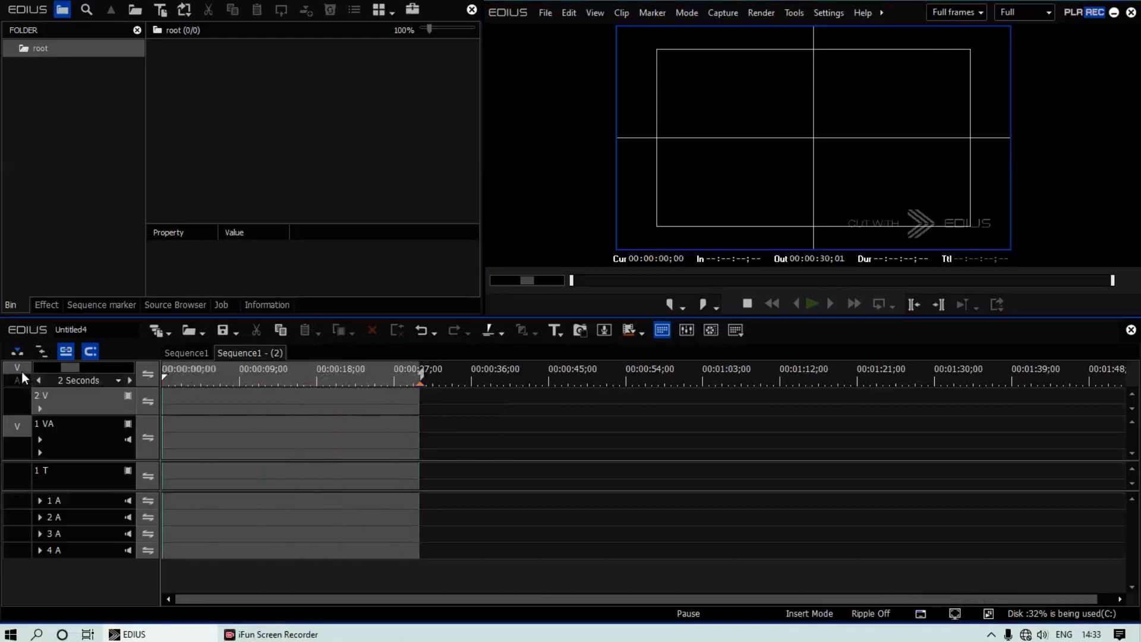
Step: Add 2 video tracks above the 2 V track and enlarge the timeline area so that all tracks fit
{"action": "right_click", "coordinate": [87, 406]}
{"action": "mouse_move", "coordinate": [128, 288]}
{"action": "left_click", "coordinate": [279, 302]}
{"action": "double_click", "coordinate": [553, 469]}
{"action": "type", "text": "2"}
{"action": "left_click", "coordinate": [542, 492]}
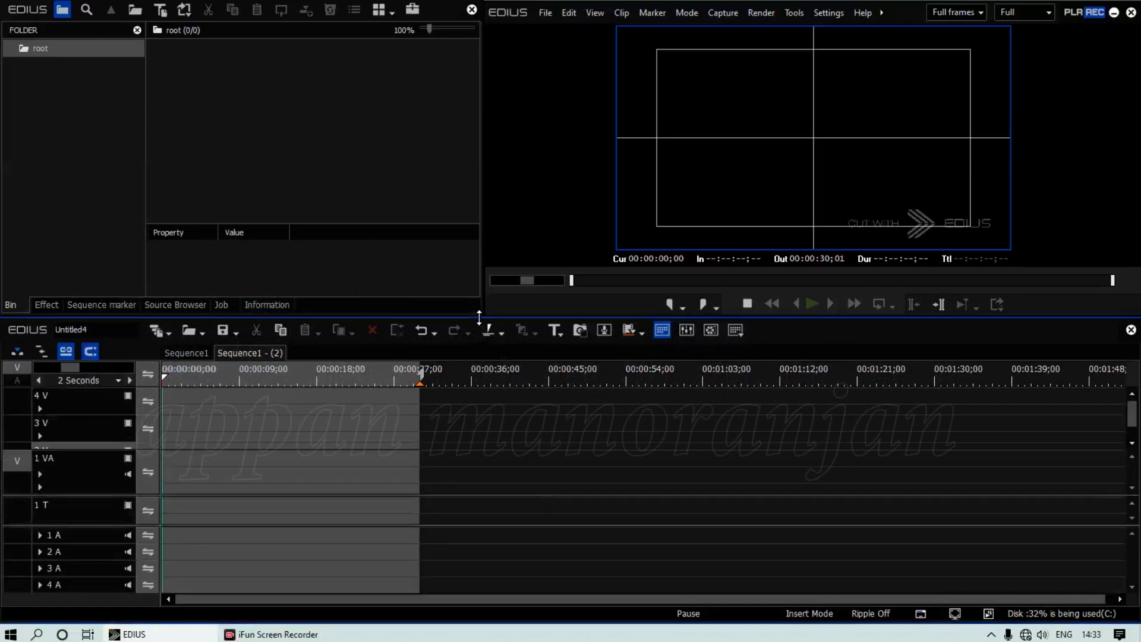
{"action": "left_click_drag", "start_coordinate": [484, 279], "coordinate": [546, 242]}
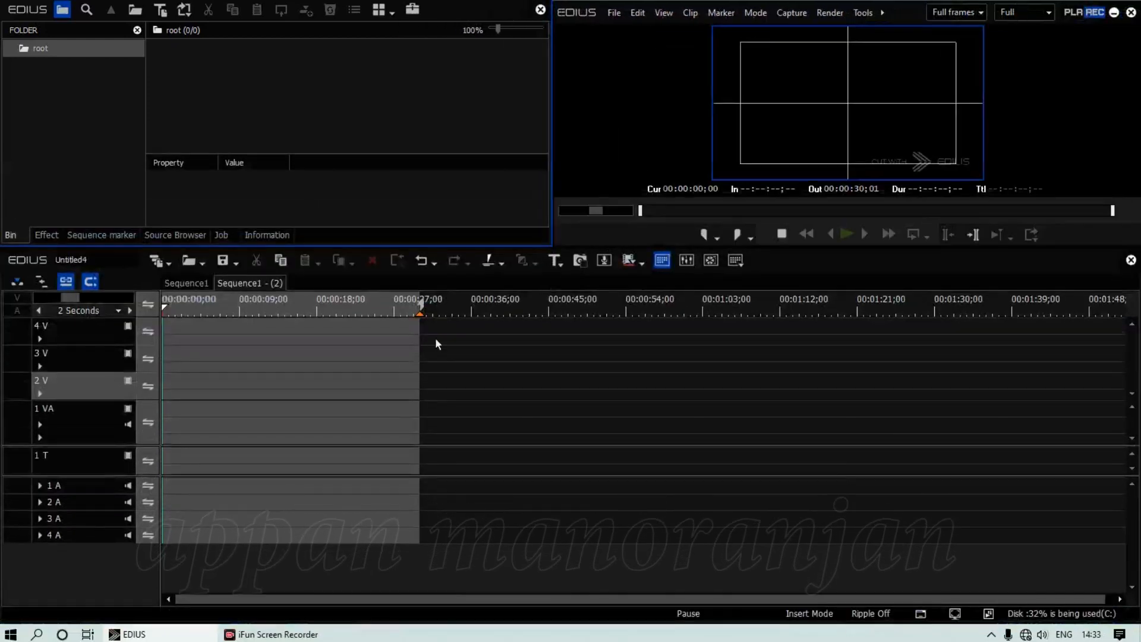
Step: Create a Color Matte clip at the start of the 4 V track with red as its first color
{"action": "left_click", "coordinate": [321, 296]}
{"action": "key", "text": "Home"}
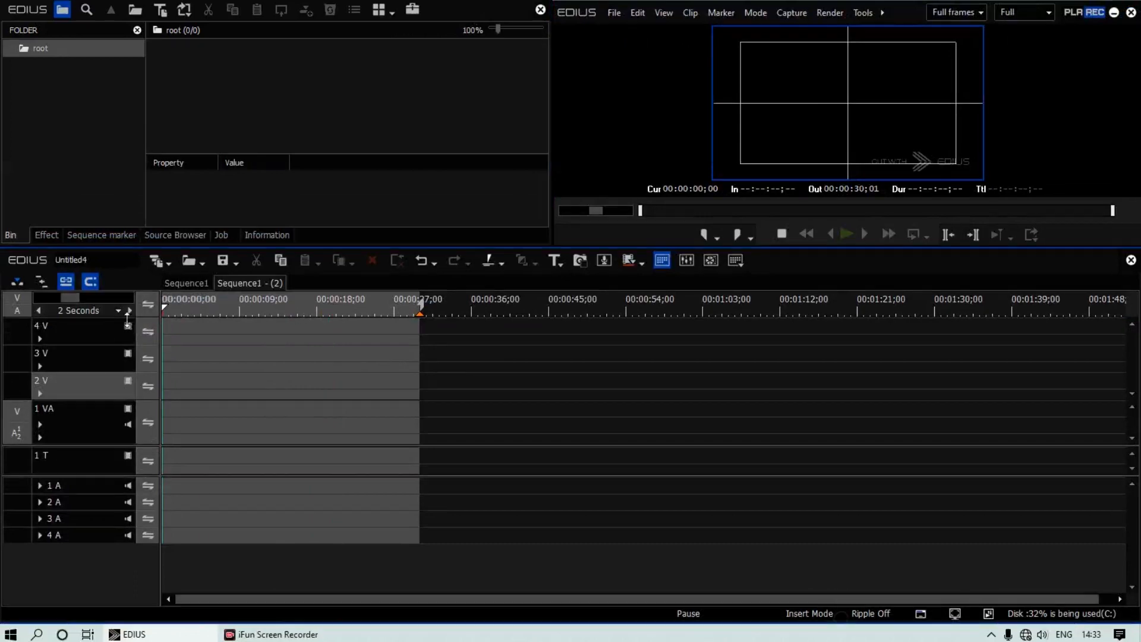
{"action": "left_click", "coordinate": [98, 338]}
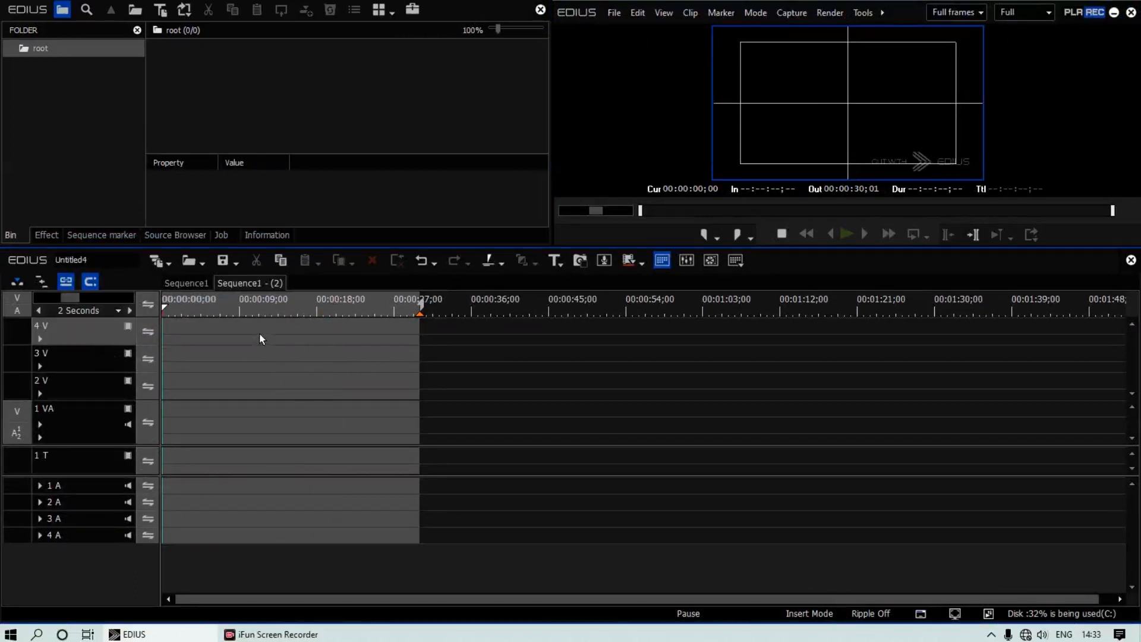
{"action": "right_click", "coordinate": [233, 341]}
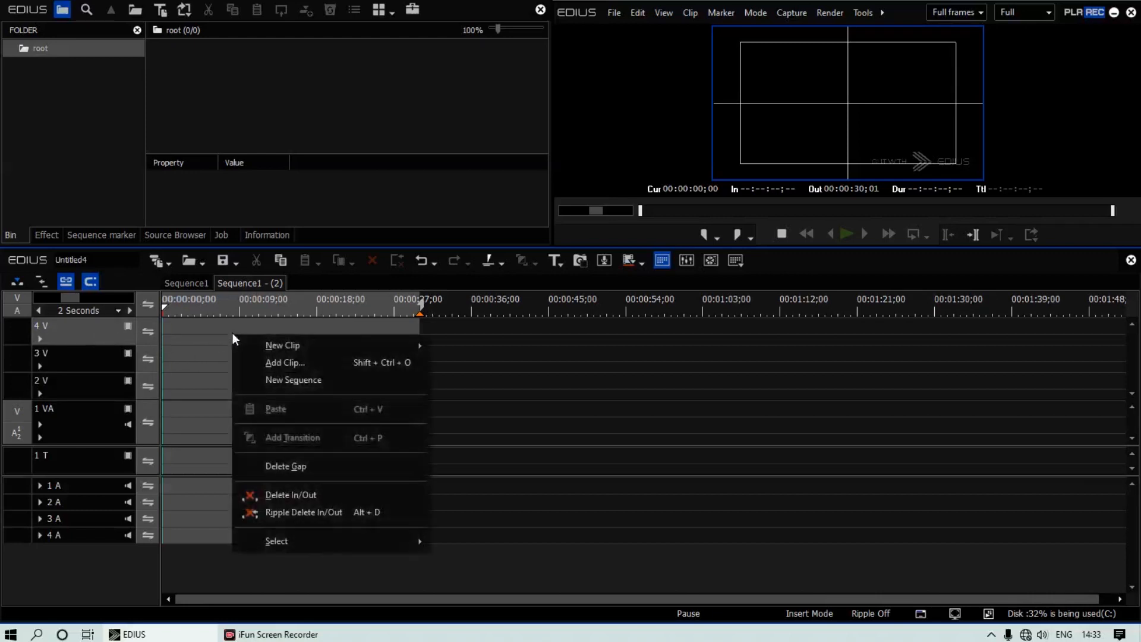
{"action": "mouse_move", "coordinate": [305, 346]}
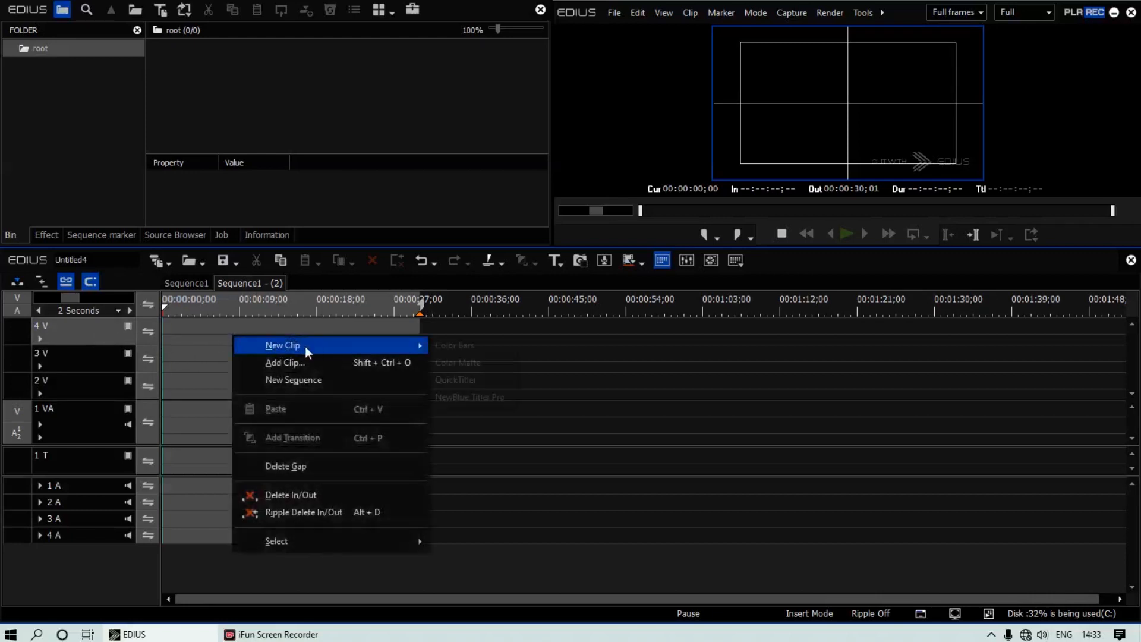
{"action": "left_click", "coordinate": [473, 362]}
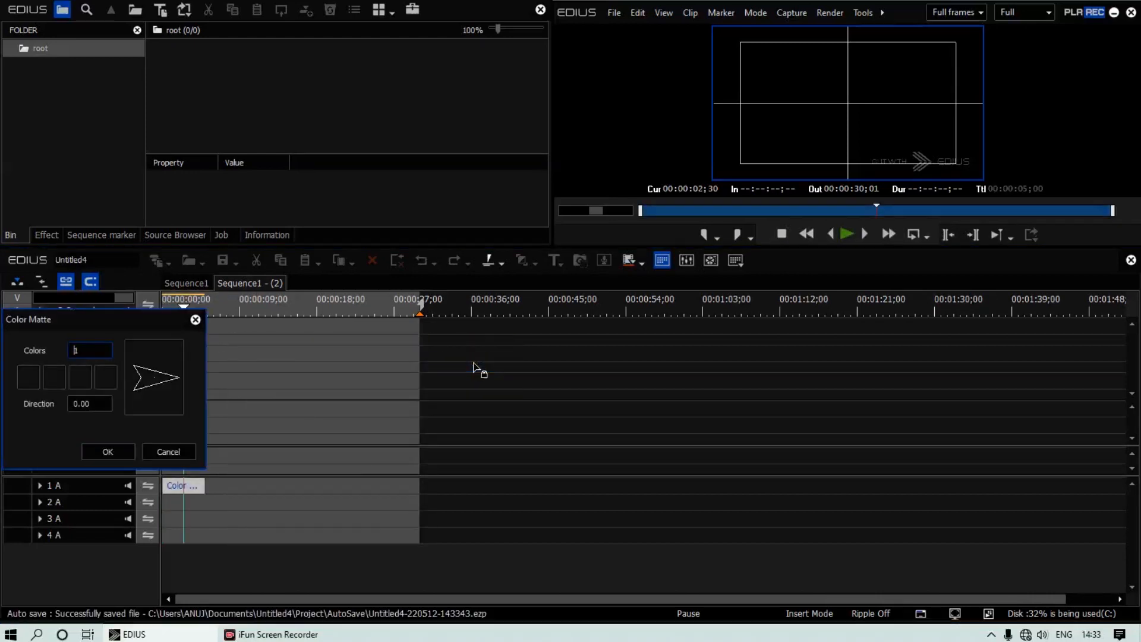
{"action": "left_click", "coordinate": [29, 379]}
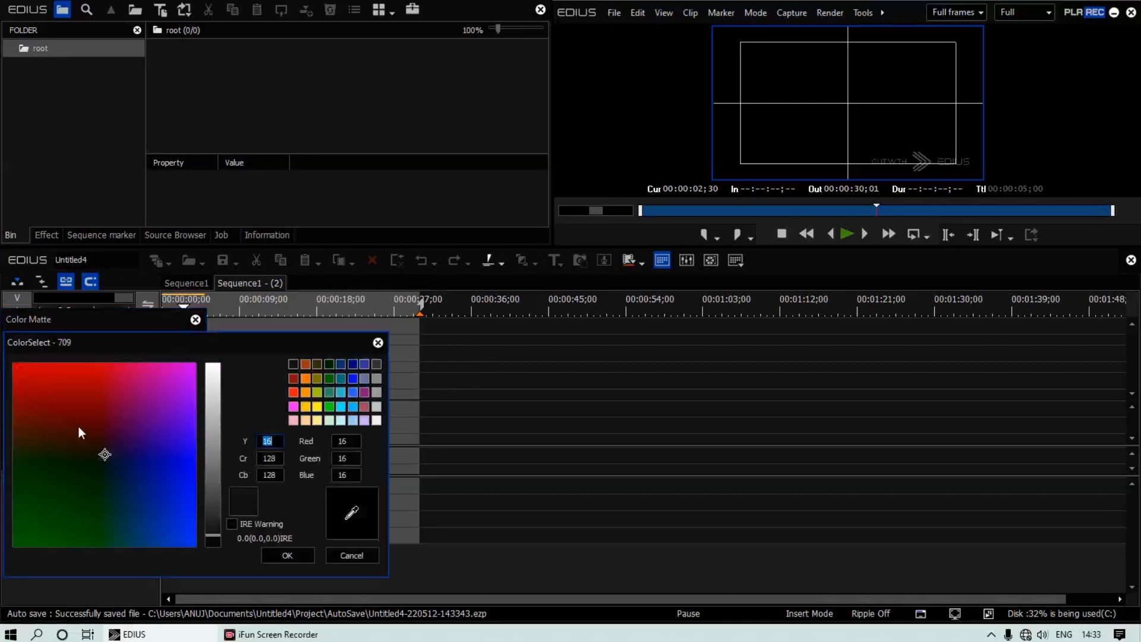
{"action": "left_click_drag", "start_coordinate": [104, 455], "coordinate": [5, 369]}
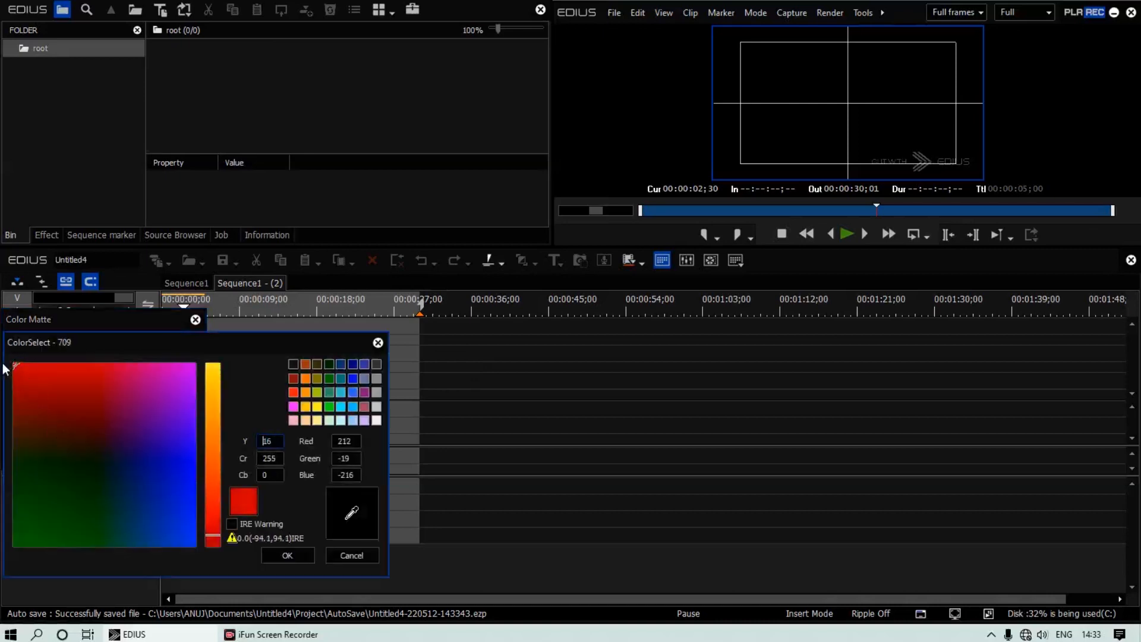
{"action": "left_click", "coordinate": [287, 556]}
Step: Make the matte a two-color gradient with blue as the second color and a diagonal direction of about 324
{"action": "left_click", "coordinate": [55, 379]}
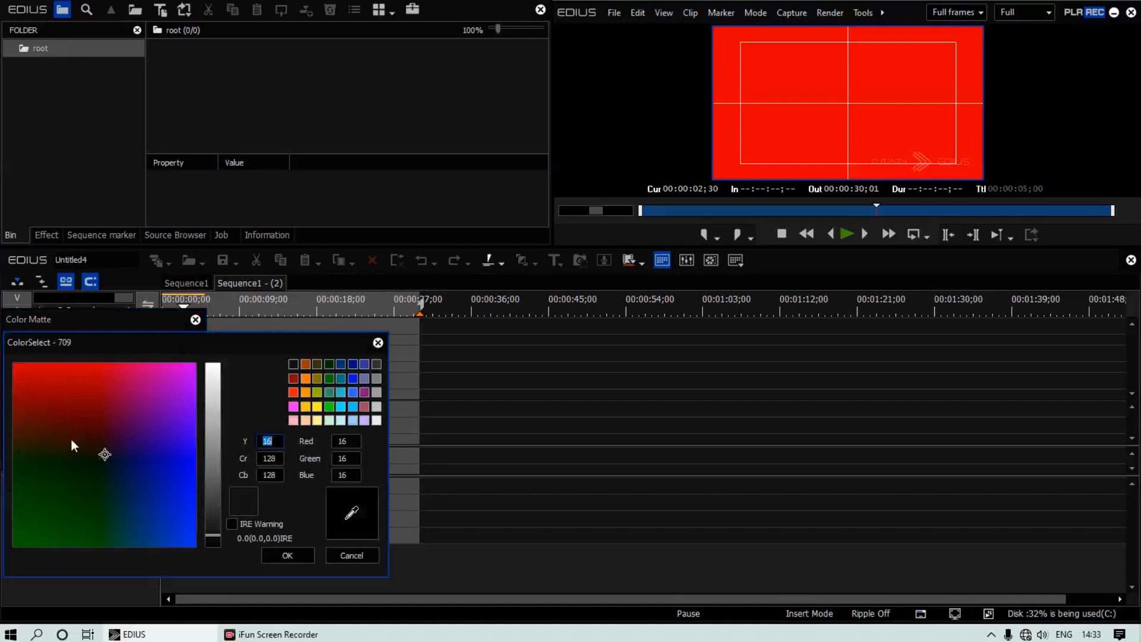
{"action": "mouse_move", "coordinate": [99, 460]}
{"action": "left_mouse_down"}
{"action": "mouse_move", "coordinate": [138, 472]}
{"action": "mouse_move", "coordinate": [188, 465]}
{"action": "mouse_move", "coordinate": [193, 450]}
{"action": "mouse_move", "coordinate": [197, 471]}
{"action": "left_mouse_up"}
{"action": "left_click", "coordinate": [287, 555]}
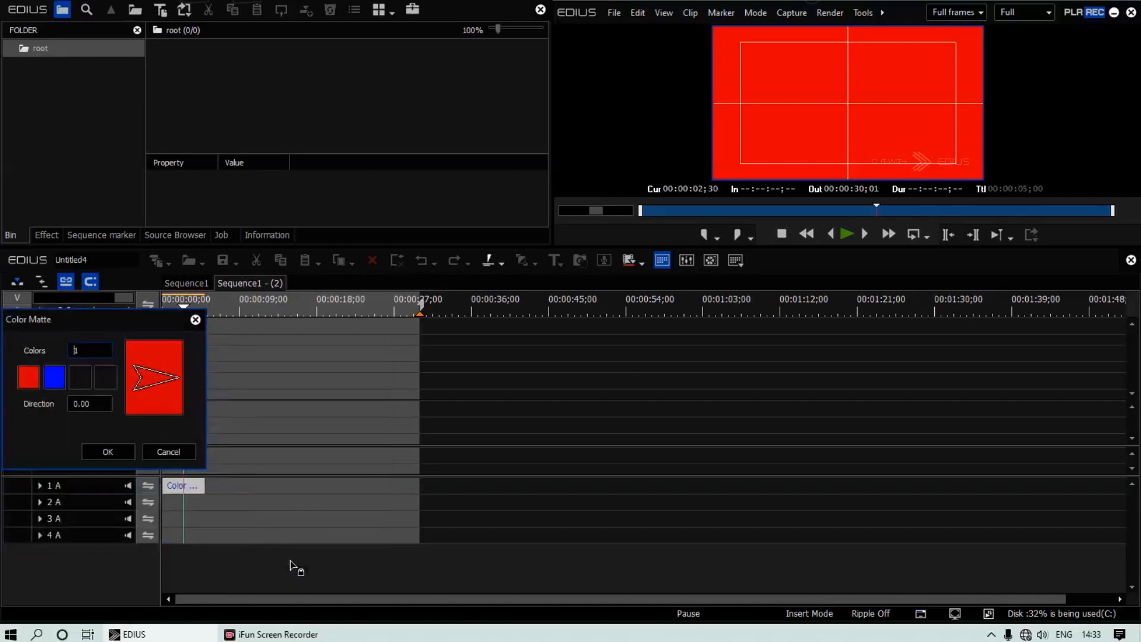
{"action": "double_click", "coordinate": [88, 351]}
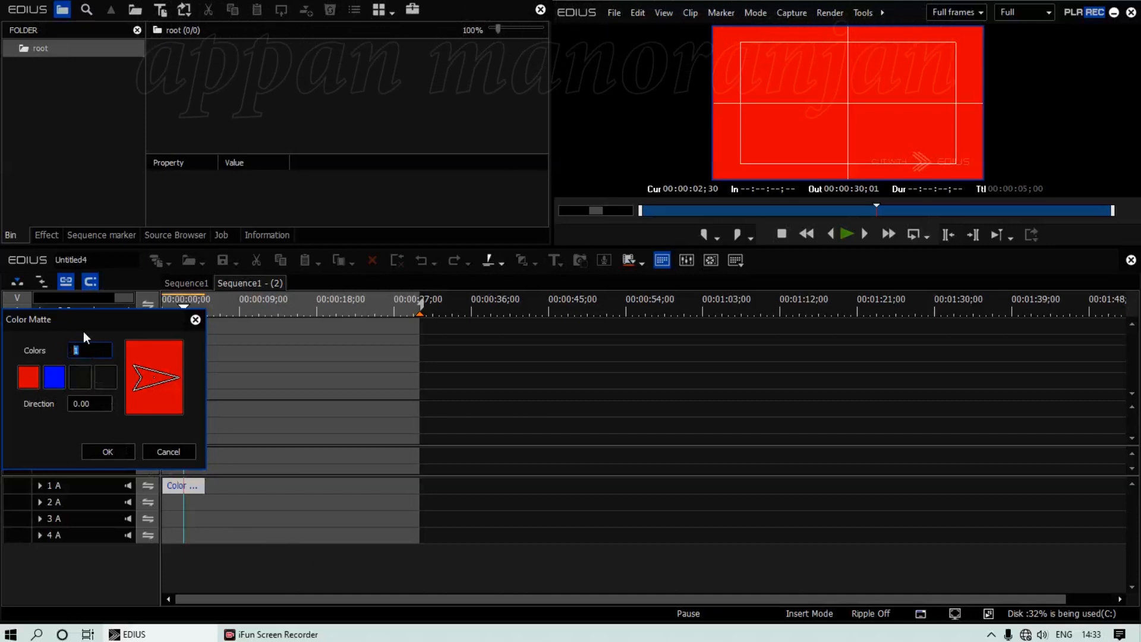
{"action": "type", "text": "2"}
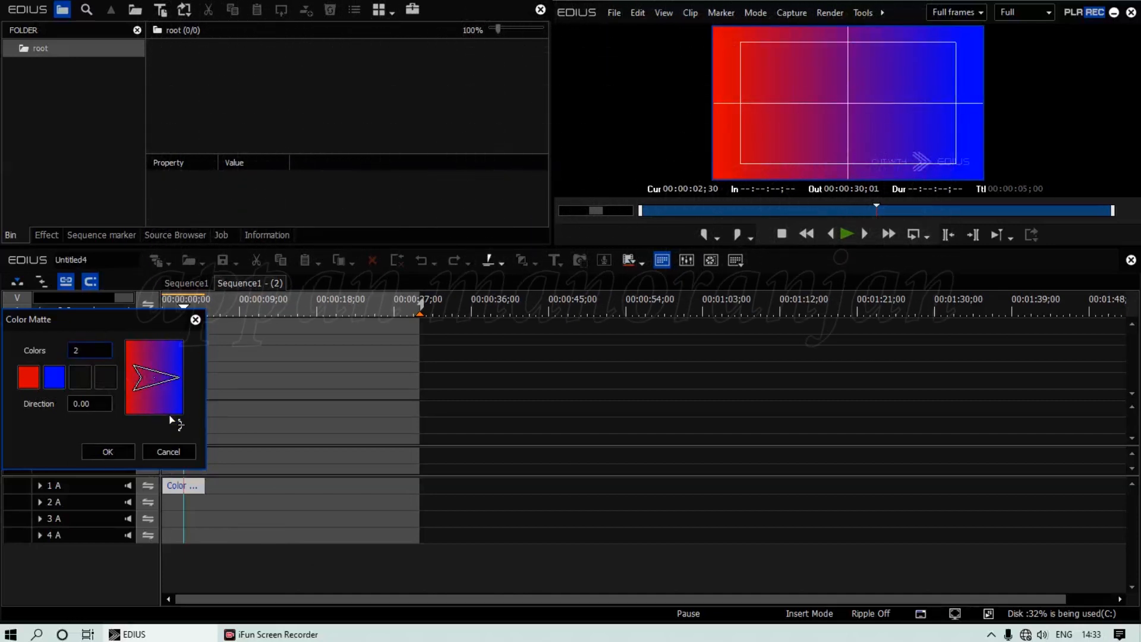
{"action": "mouse_move", "coordinate": [165, 385]}
{"action": "left_mouse_down"}
{"action": "mouse_move", "coordinate": [148, 399]}
{"action": "mouse_move", "coordinate": [133, 385]}
{"action": "mouse_move", "coordinate": [156, 364]}
{"action": "mouse_move", "coordinate": [178, 383]}
{"action": "mouse_move", "coordinate": [172, 392]}
{"action": "left_mouse_up"}
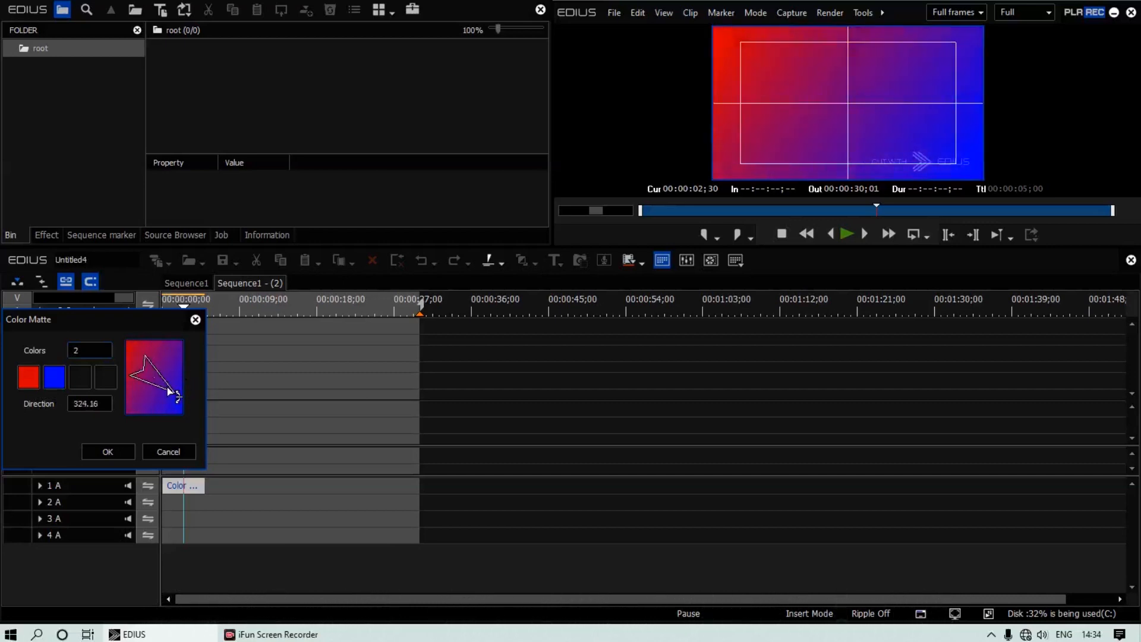
{"action": "left_click", "coordinate": [108, 453]}
Step: Extend the Color Matte clip to the Out point and remove its audio part from the 1 A track
{"action": "left_click_drag", "start_coordinate": [206, 331], "coordinate": [424, 343]}
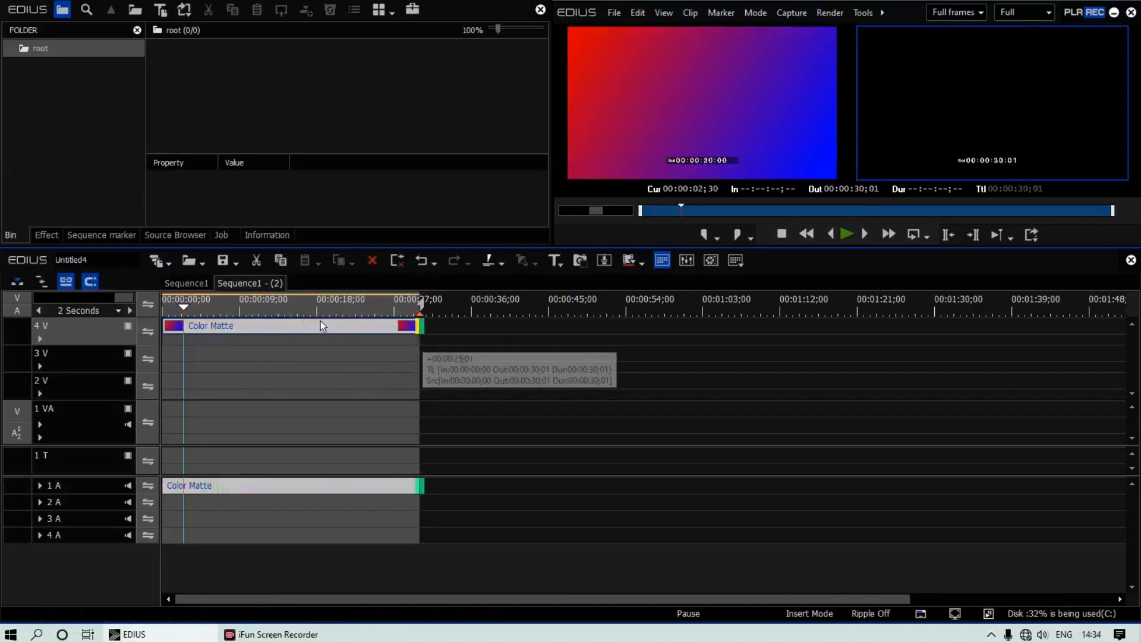
{"action": "left_click", "coordinate": [315, 319]}
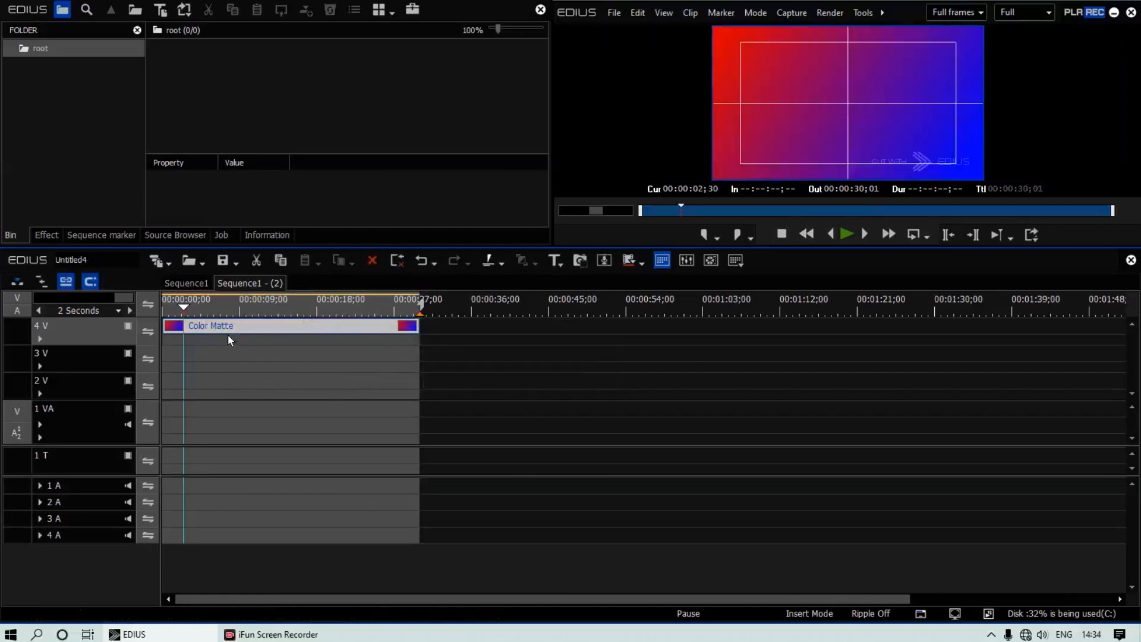
Step: Move the Color Matte clip from the 4 V track to the 3 V track and enlarge the preview area
{"action": "left_click_drag", "start_coordinate": [254, 339], "coordinate": [257, 356]}
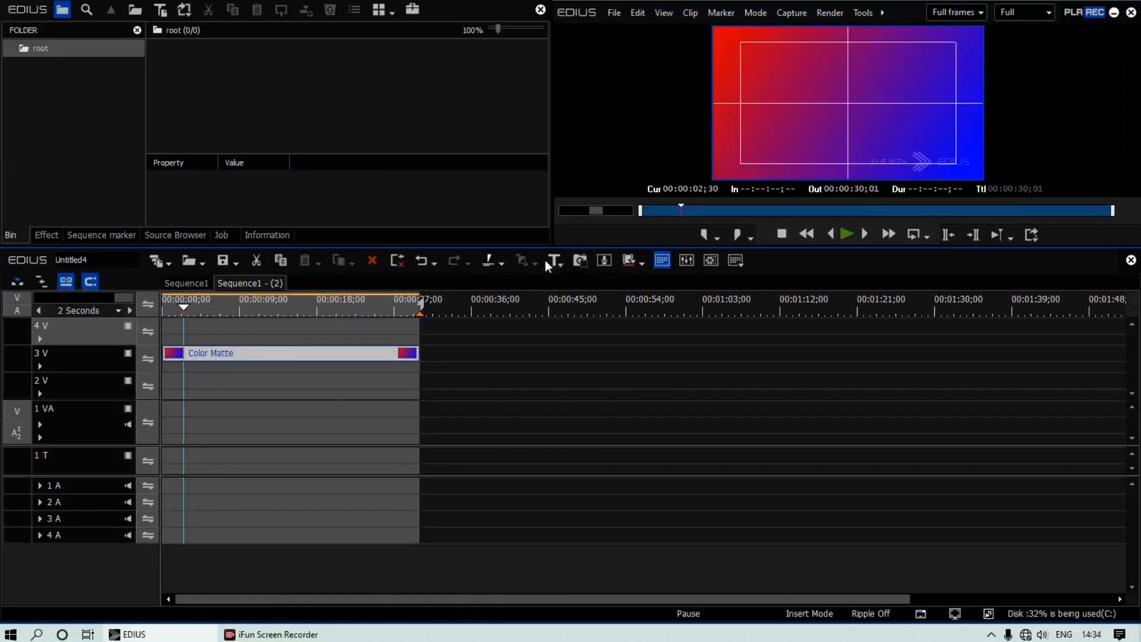
{"action": "left_click_drag", "start_coordinate": [551, 244], "coordinate": [574, 316]}
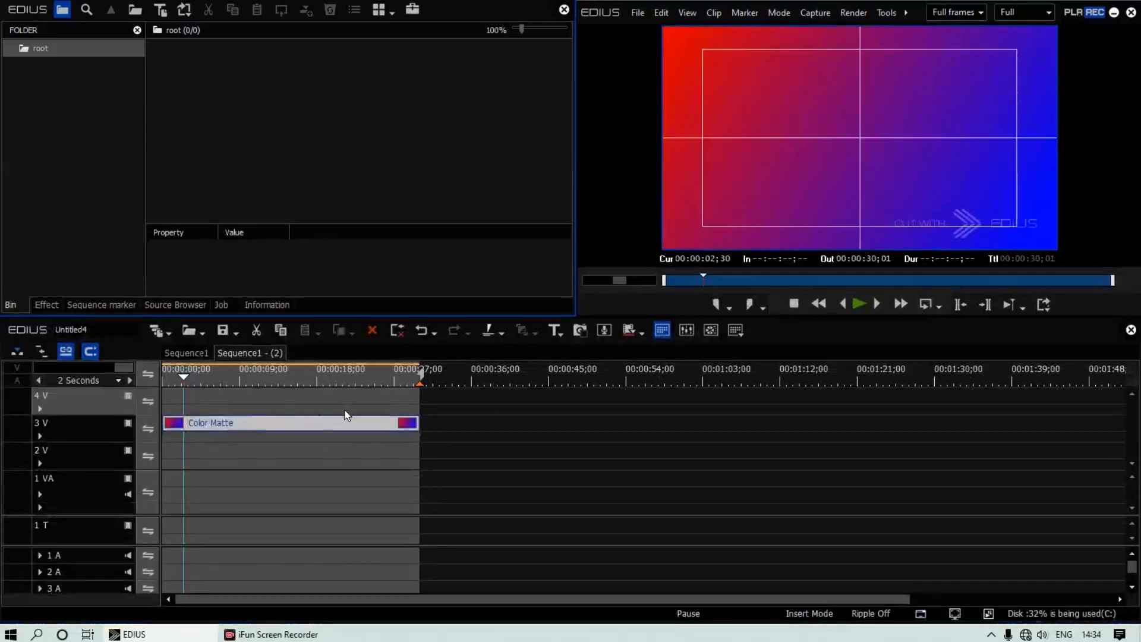
Step: Apply the Mask video filter to the Color Matte clip on the 3 V track and open the filter's settings
{"action": "left_click", "coordinate": [47, 305]}
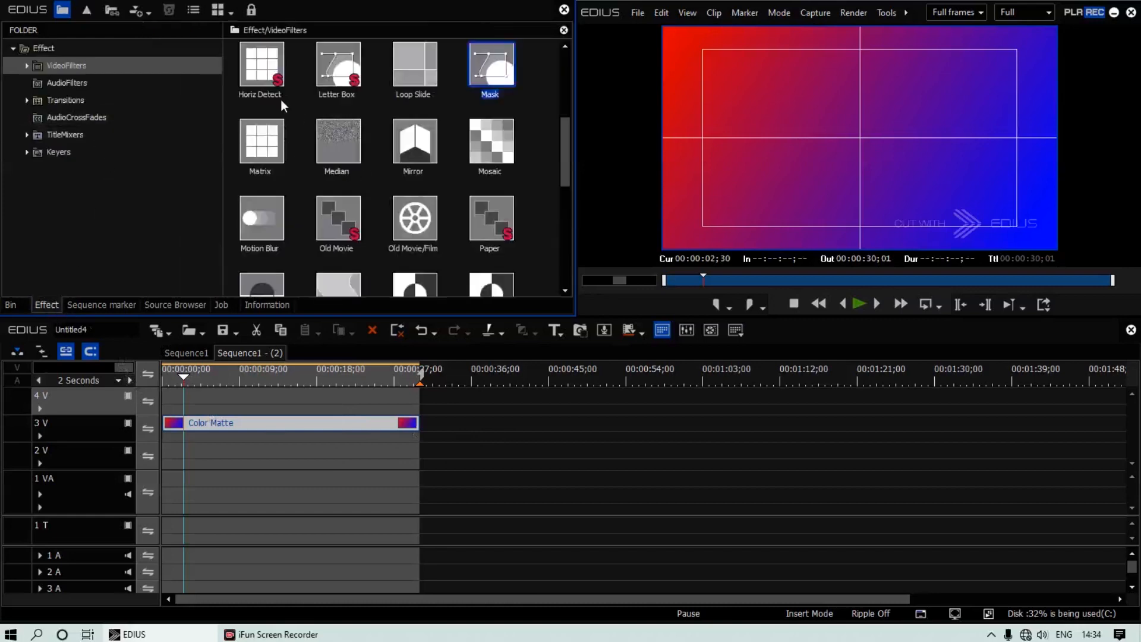
{"action": "scroll", "coordinate": [371, 155], "scroll_direction": "up", "scroll_amount": 3}
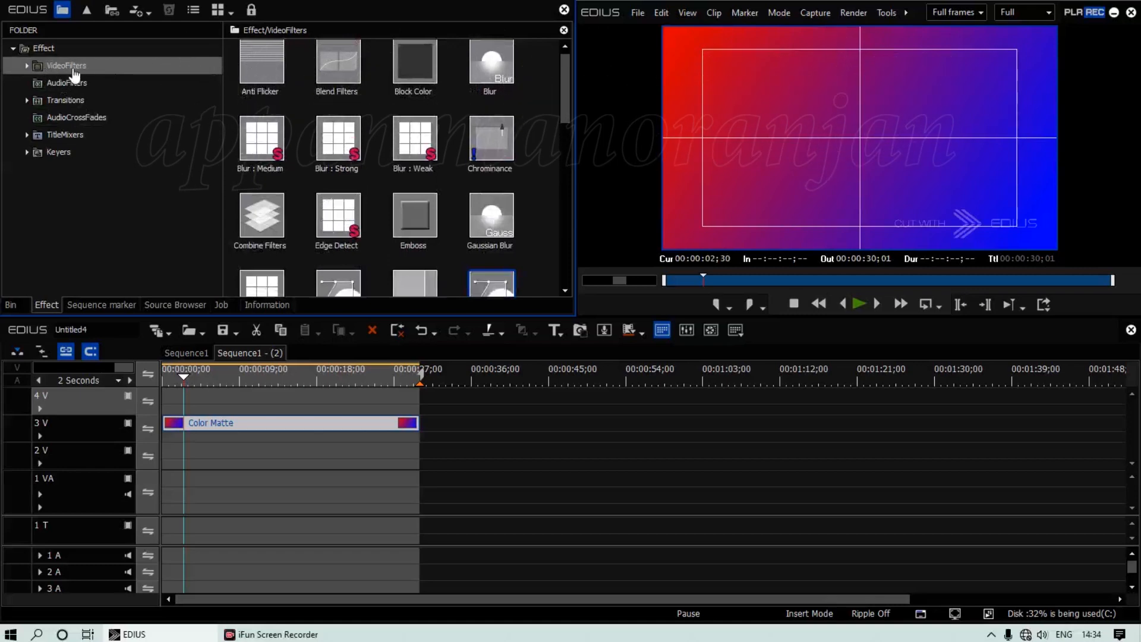
{"action": "scroll", "coordinate": [355, 201], "scroll_direction": "down", "scroll_amount": 2}
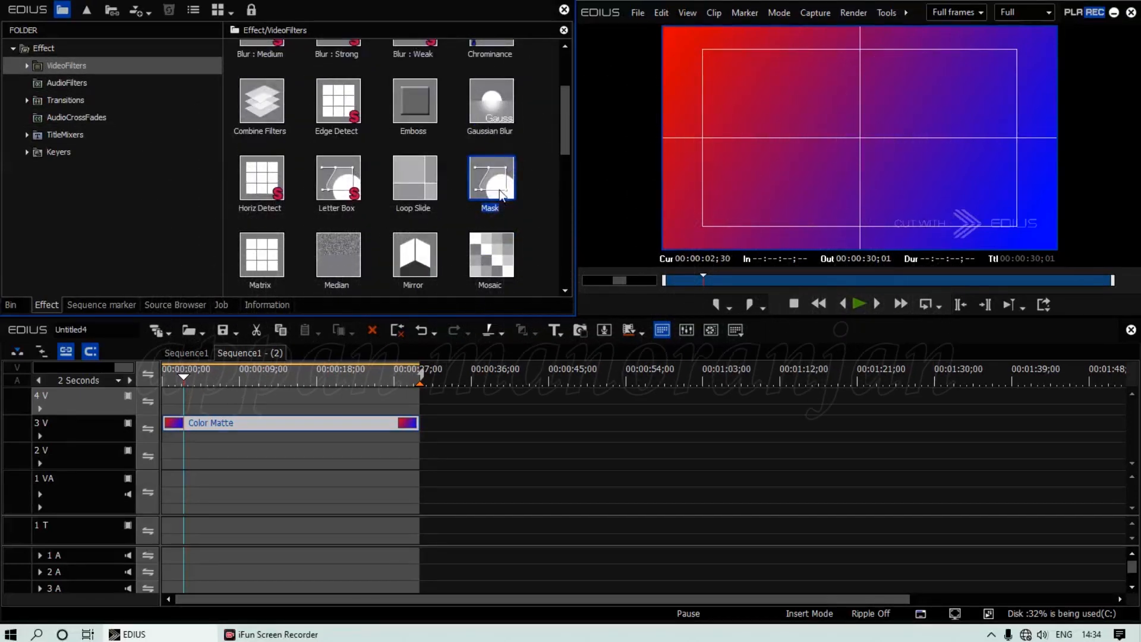
{"action": "left_click_drag", "start_coordinate": [496, 186], "coordinate": [244, 434]}
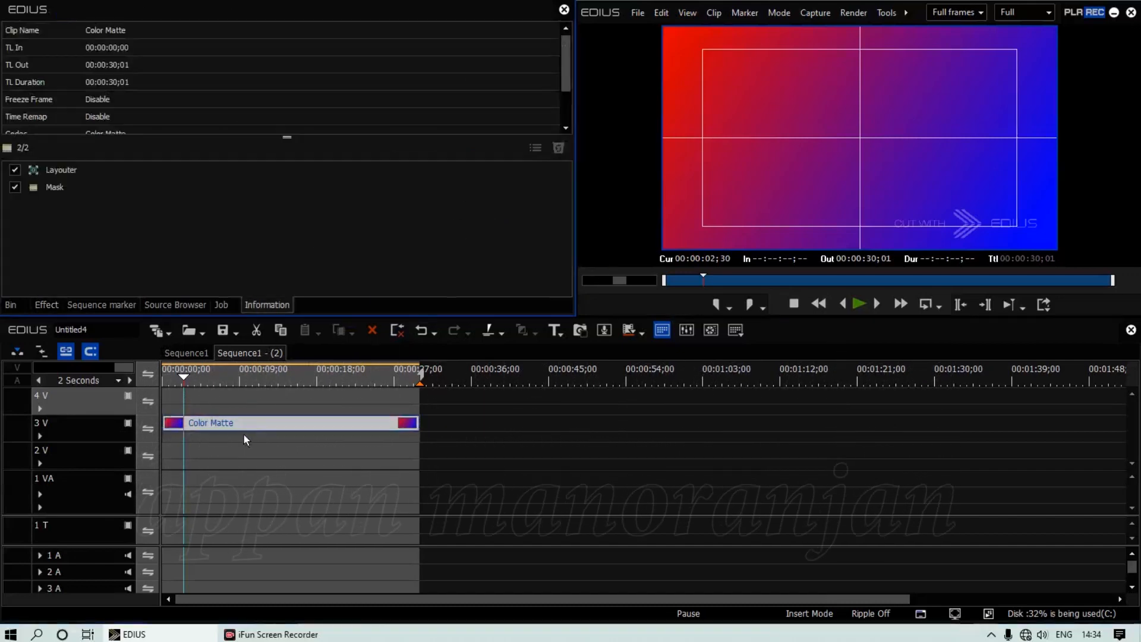
{"action": "double_click", "coordinate": [55, 188]}
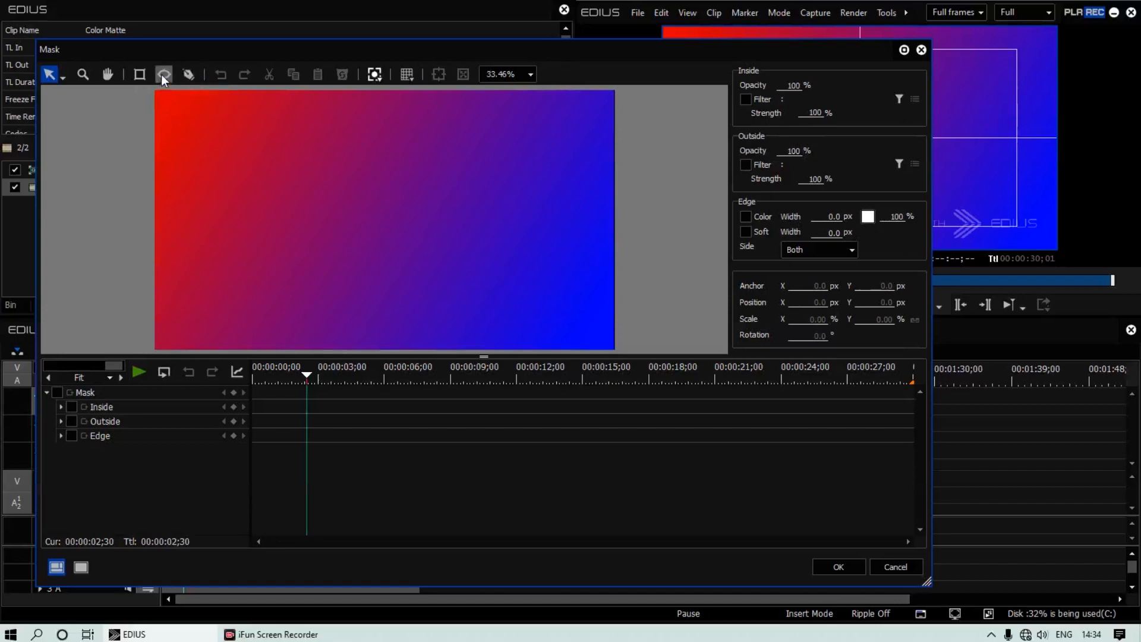
Step: Draw a circular mask shape with the ellipse tool and place it near the frame's center, at about X -29.9 px, Y 29.9 px
{"action": "left_click_drag", "start_coordinate": [237, 134], "coordinate": [555, 335]}
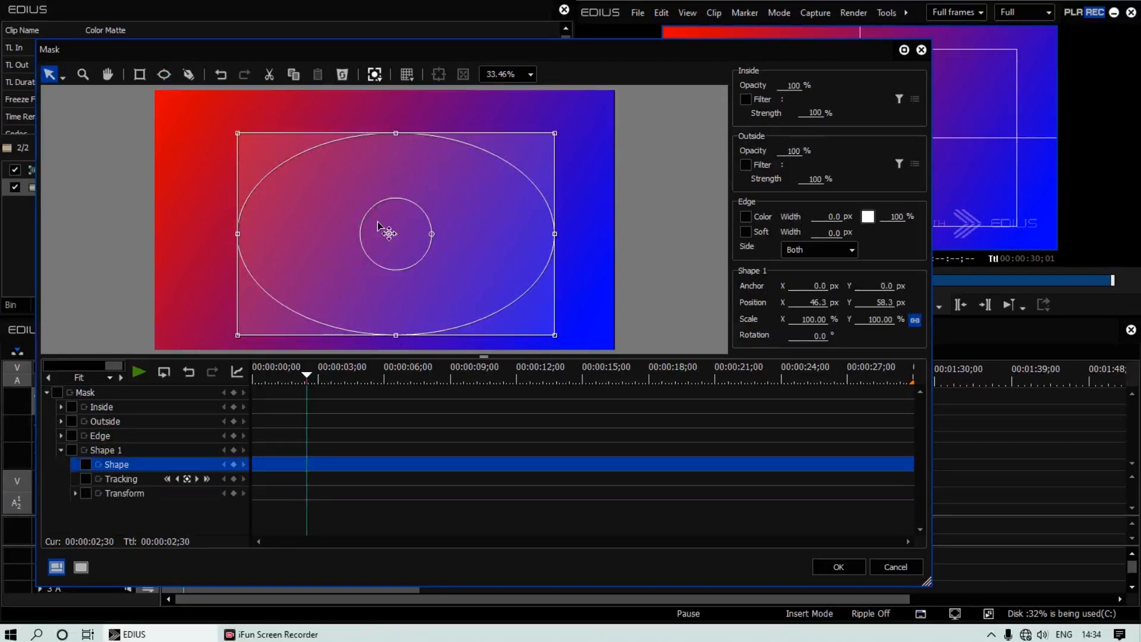
{"action": "key", "text": "ctrl+z"}
{"action": "left_click", "coordinate": [165, 72]}
{"action": "mouse_move", "coordinate": [255, 135]}
{"action": "left_mouse_down"}
{"action": "mouse_move", "coordinate": [408, 280]}
{"action": "mouse_move", "coordinate": [484, 466]}
{"action": "mouse_move", "coordinate": [474, 443]}
{"action": "left_mouse_up"}
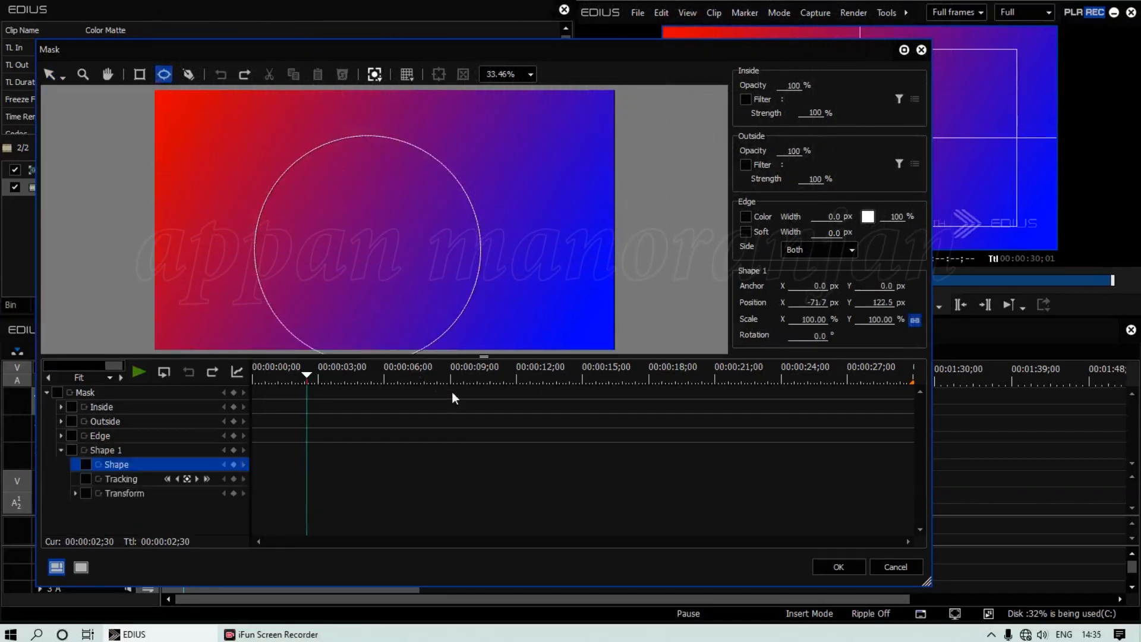
{"action": "mouse_move", "coordinate": [381, 247]}
{"action": "left_mouse_down"}
{"action": "mouse_move", "coordinate": [395, 218]}
{"action": "mouse_move", "coordinate": [387, 230]}
{"action": "left_mouse_up"}
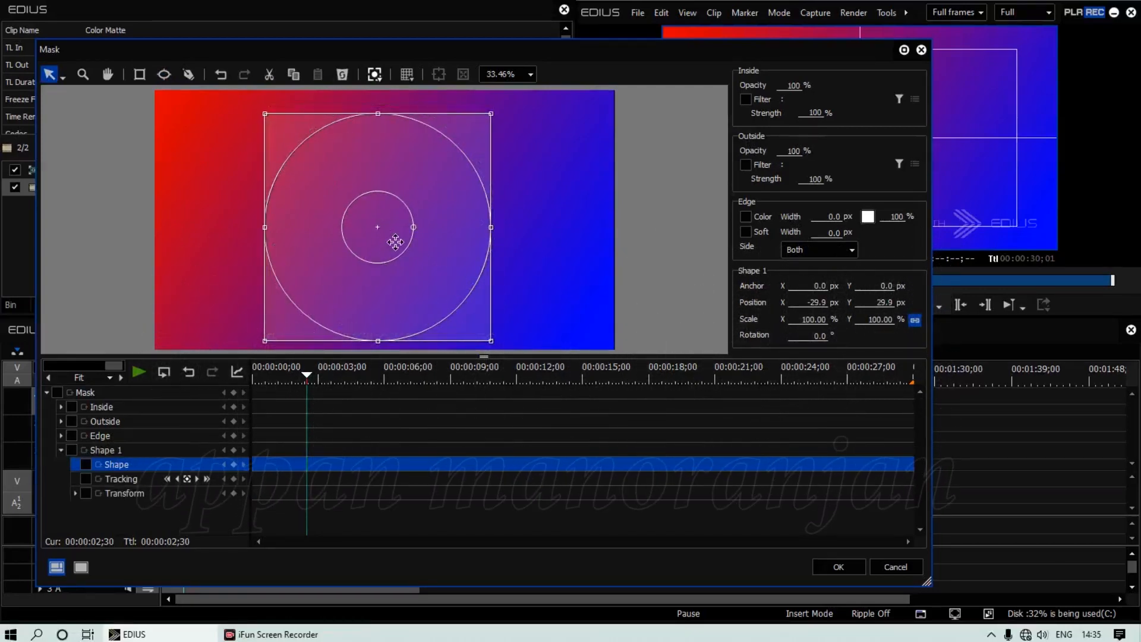
Step: Show the guide in the Mask preview and move the circular shape onto the frame's center, at about X 0.0 px, Y 3.0 px
{"action": "left_click_drag", "start_coordinate": [818, 51], "coordinate": [566, 88]}
{"action": "left_click_drag", "start_coordinate": [432, 87], "coordinate": [689, 60]}
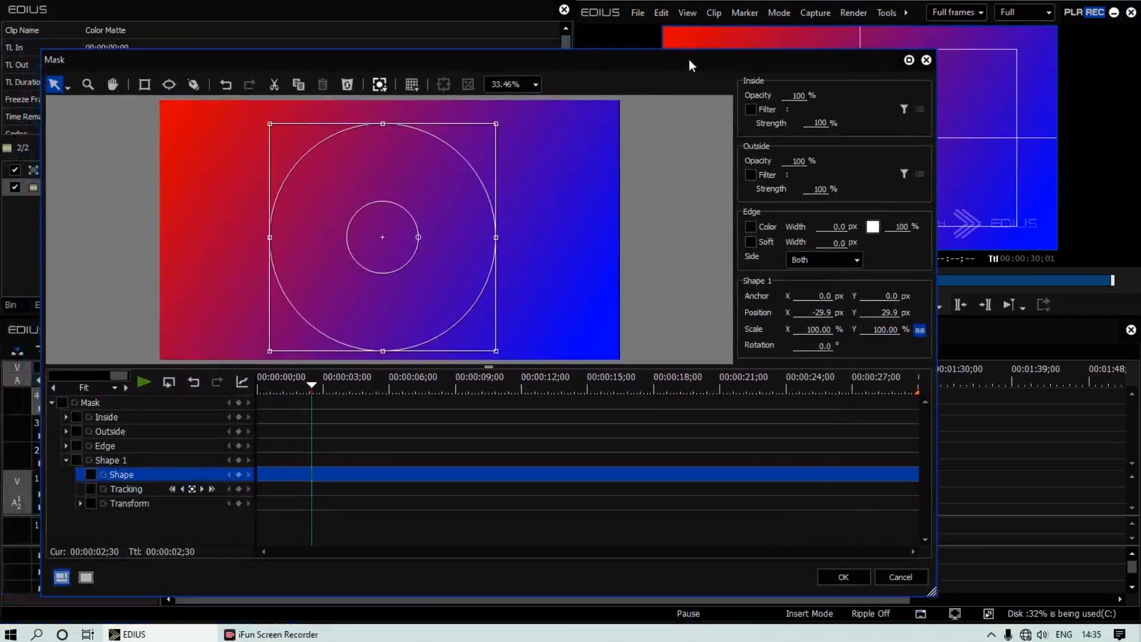
{"action": "left_click", "coordinate": [416, 88]}
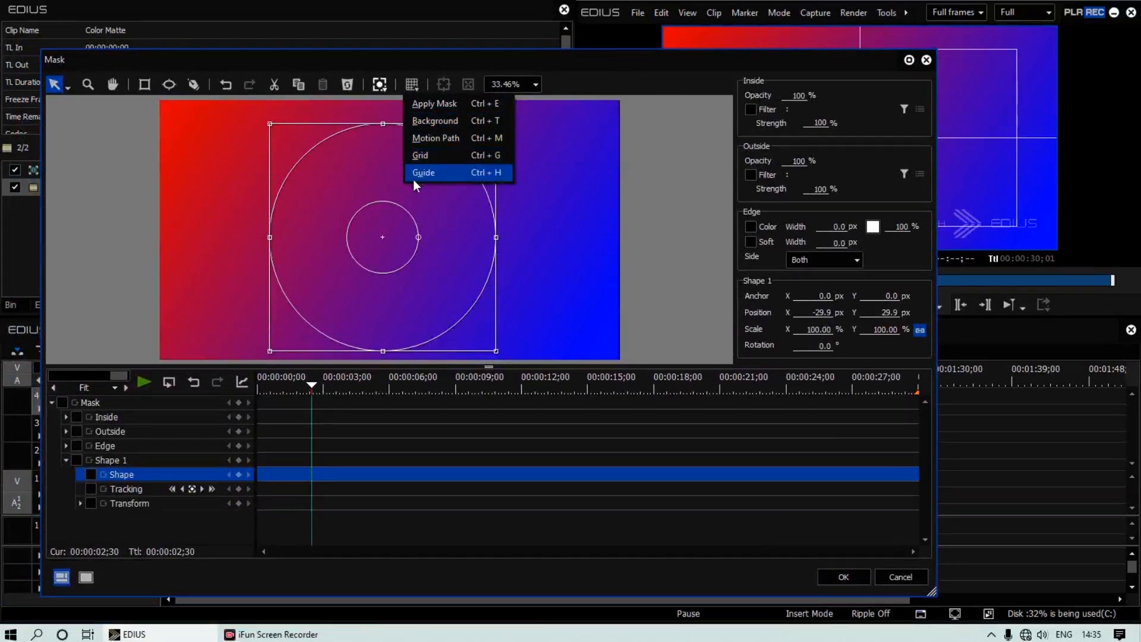
{"action": "left_click", "coordinate": [473, 175]}
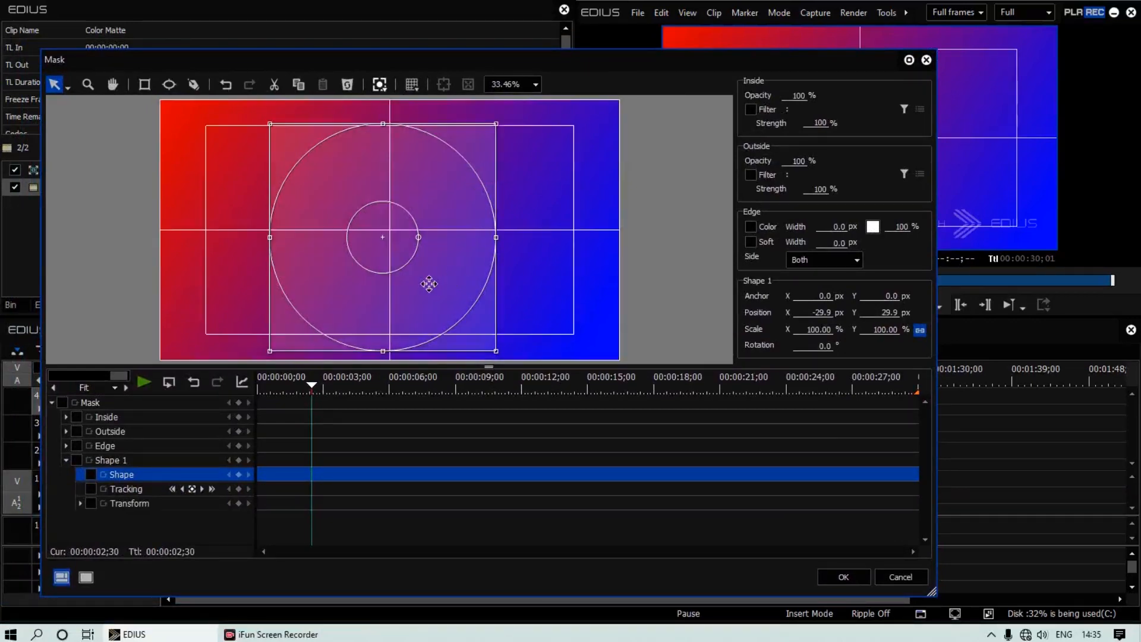
{"action": "left_click", "coordinate": [555, 271]}
{"action": "left_click", "coordinate": [418, 276]}
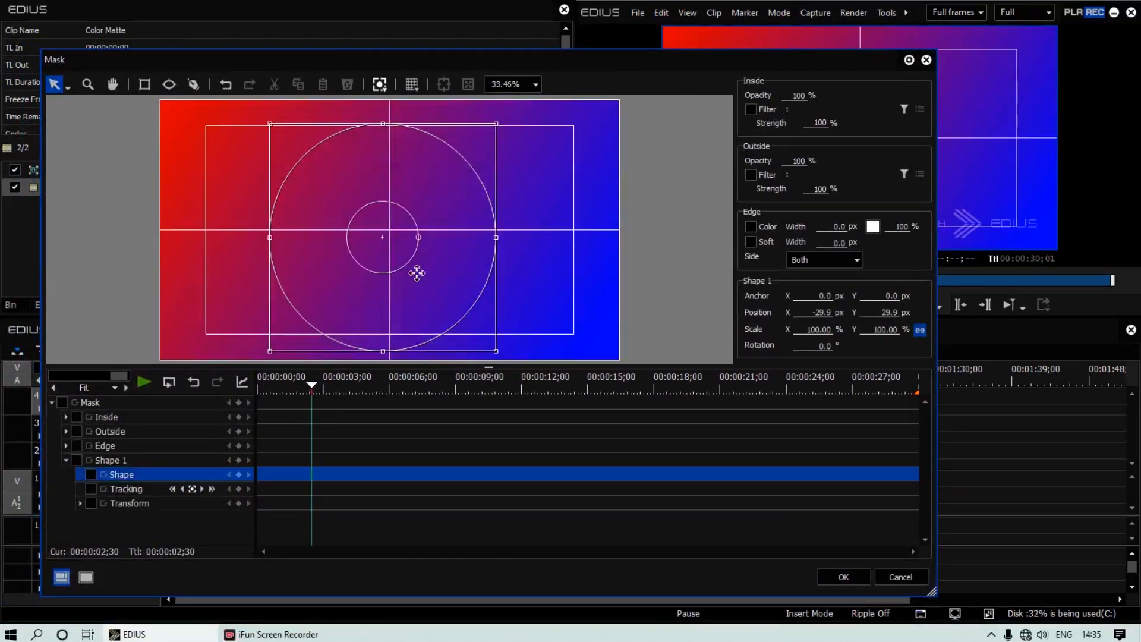
{"action": "left_click_drag", "start_coordinate": [369, 280], "coordinate": [411, 252]}
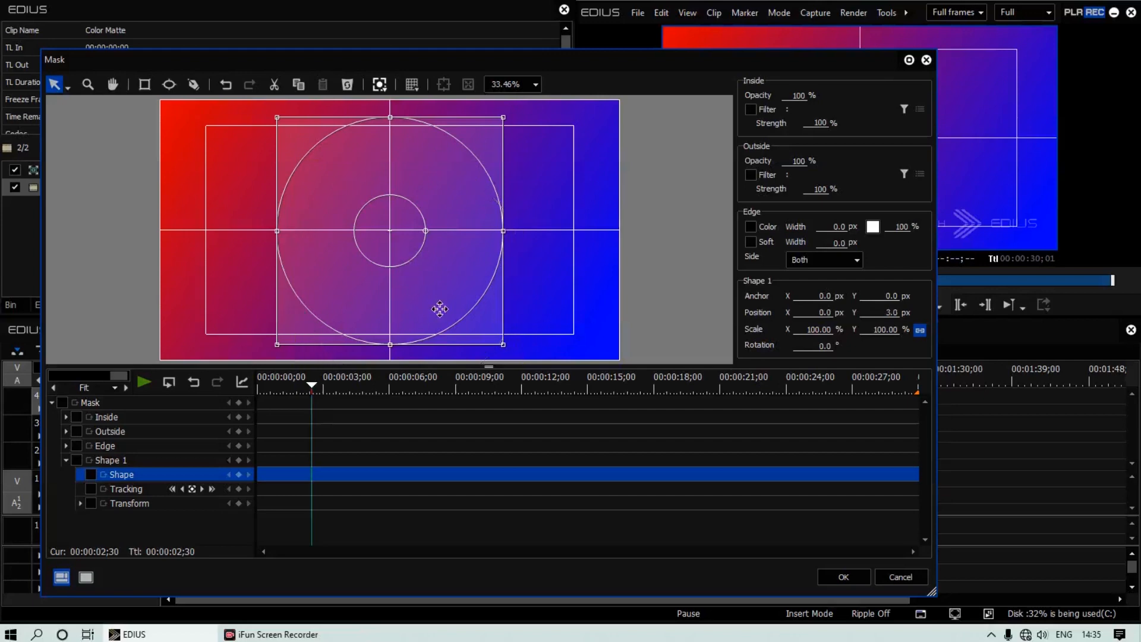
Step: Try an inside opacity of 0% for the circular mask, and return it to 100%
{"action": "left_click_drag", "start_coordinate": [569, 57], "coordinate": [478, 105]}
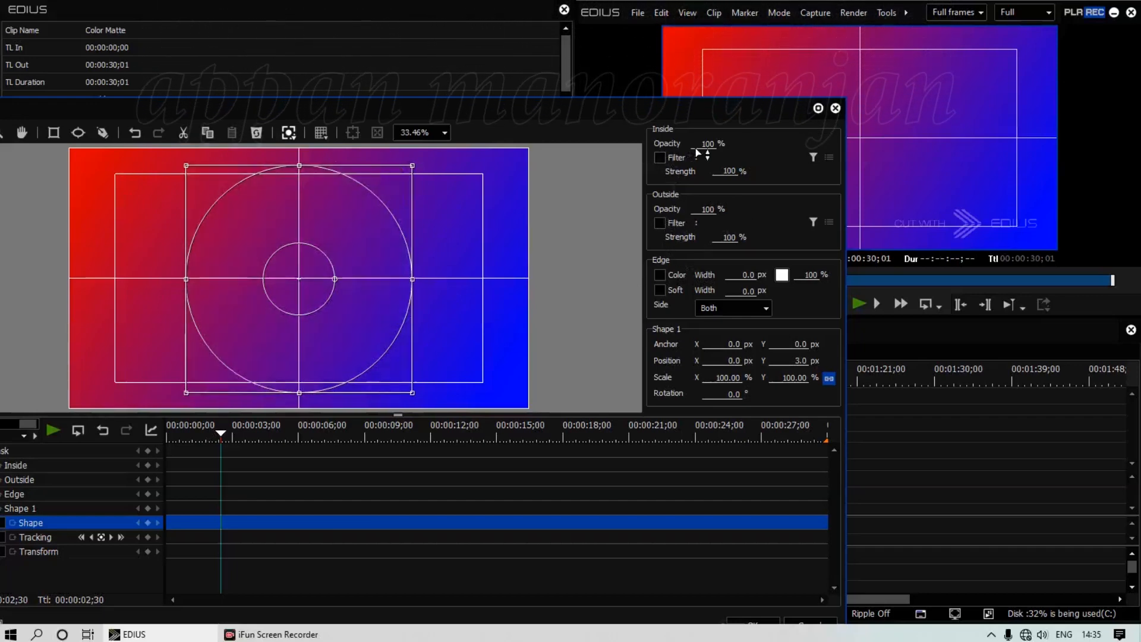
{"action": "left_click_drag", "start_coordinate": [700, 148], "coordinate": [701, 196]}
{"action": "left_click_drag", "start_coordinate": [754, 110], "coordinate": [637, 126]}
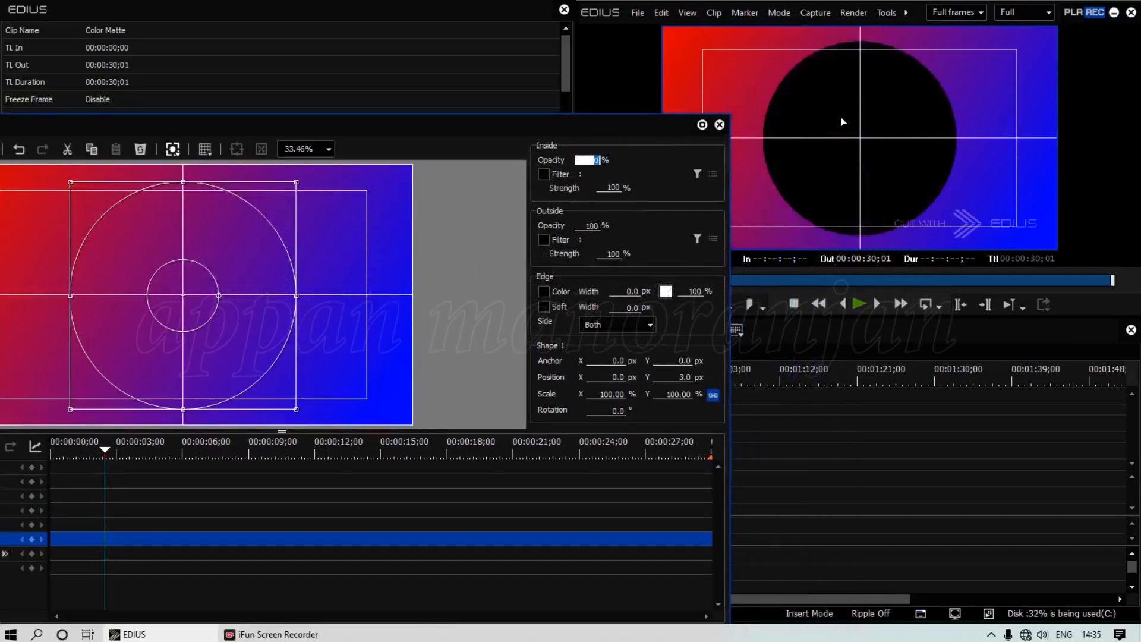
{"action": "type", "text": "100"}
{"action": "key", "text": "Return"}
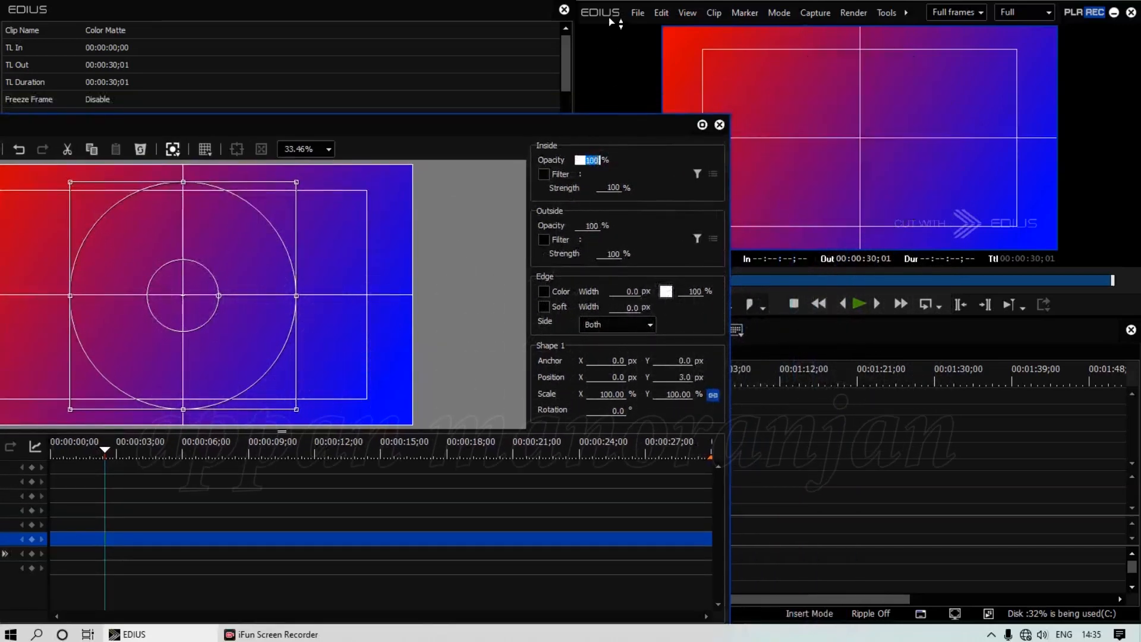
Step: Try an outside opacity of 0% for the circular mask, and return it to 100%
{"action": "left_click_drag", "start_coordinate": [591, 226], "coordinate": [609, 236]}
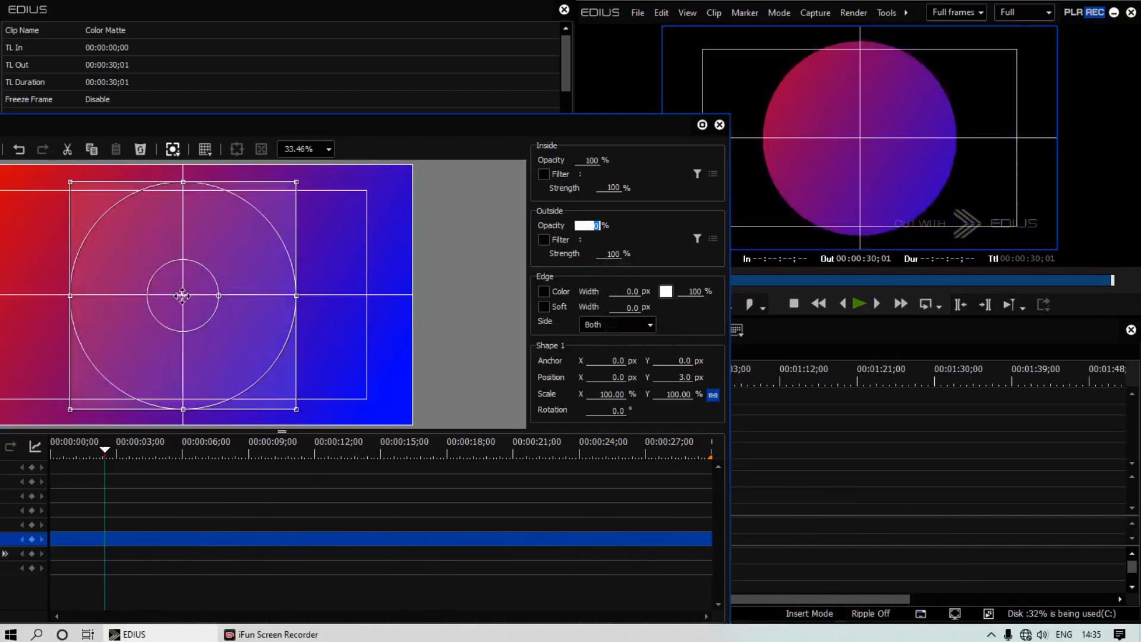
{"action": "left_click_drag", "start_coordinate": [373, 132], "coordinate": [489, 119]}
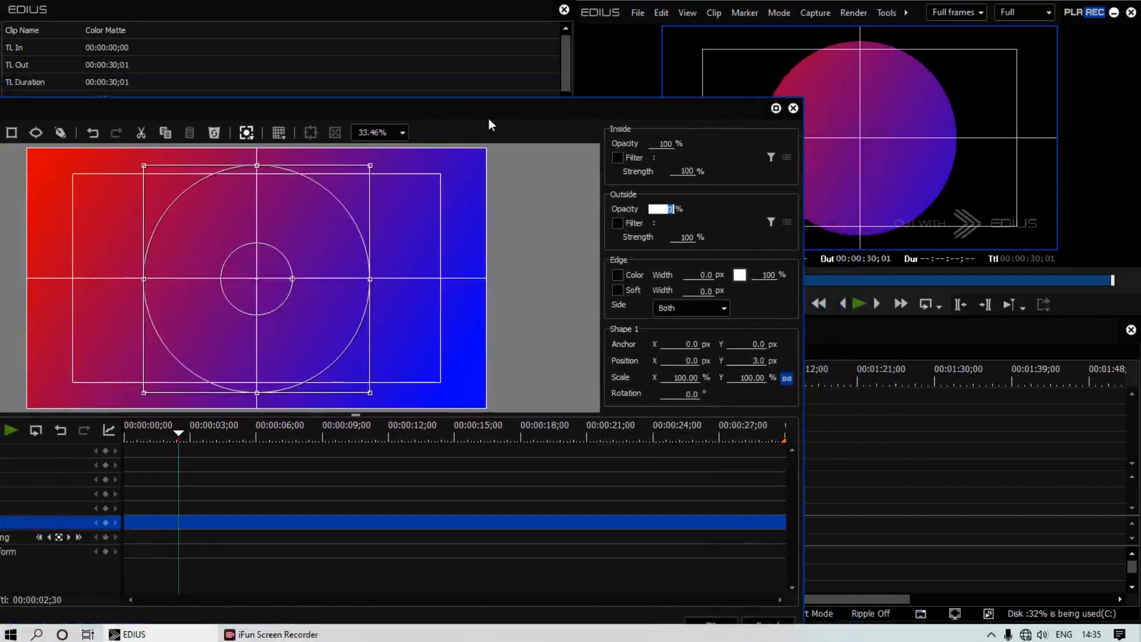
{"action": "left_click_drag", "start_coordinate": [667, 213], "coordinate": [656, 62]}
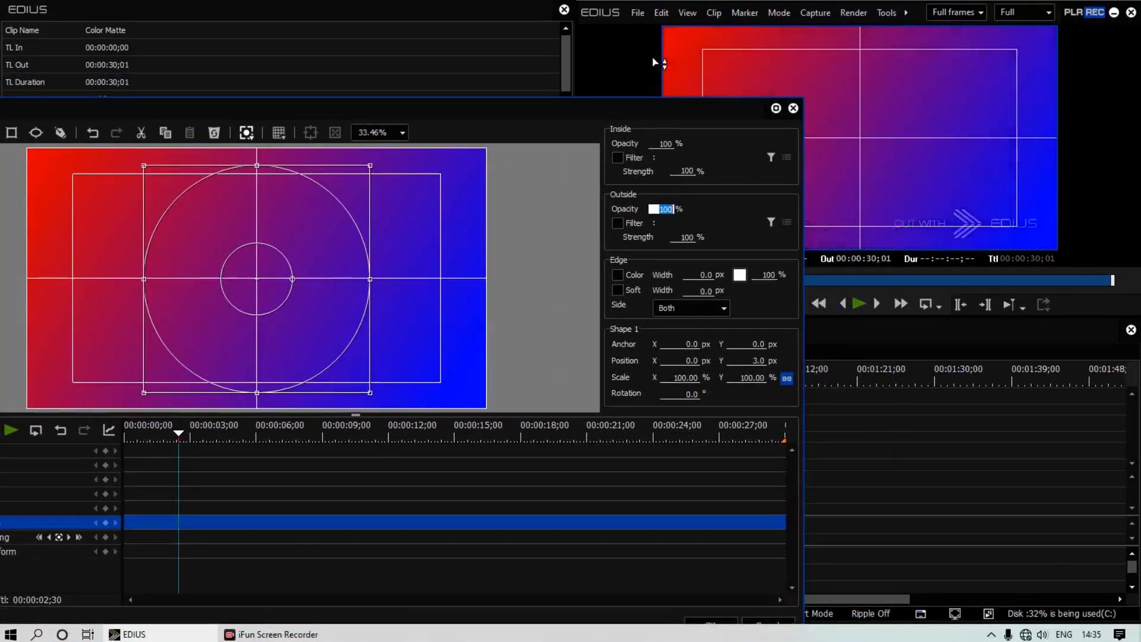
Step: Turn on Apply Mask for the Mask preview, set the outside opacity to 0%, and confirm the filter settings
{"action": "left_click", "coordinate": [283, 136]}
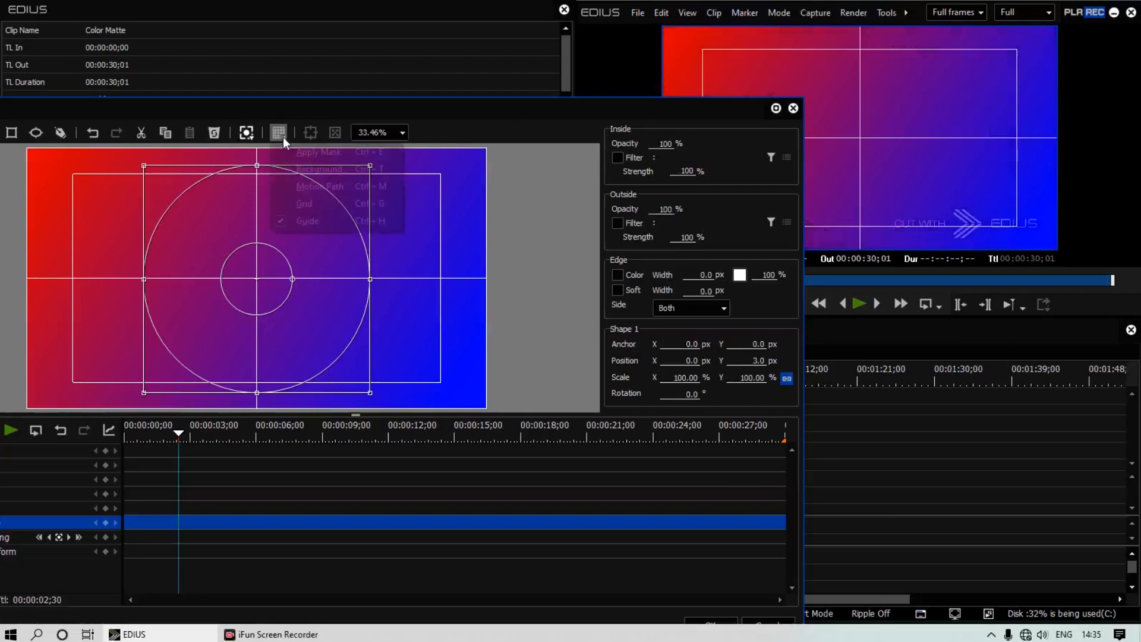
{"action": "left_click", "coordinate": [359, 154]}
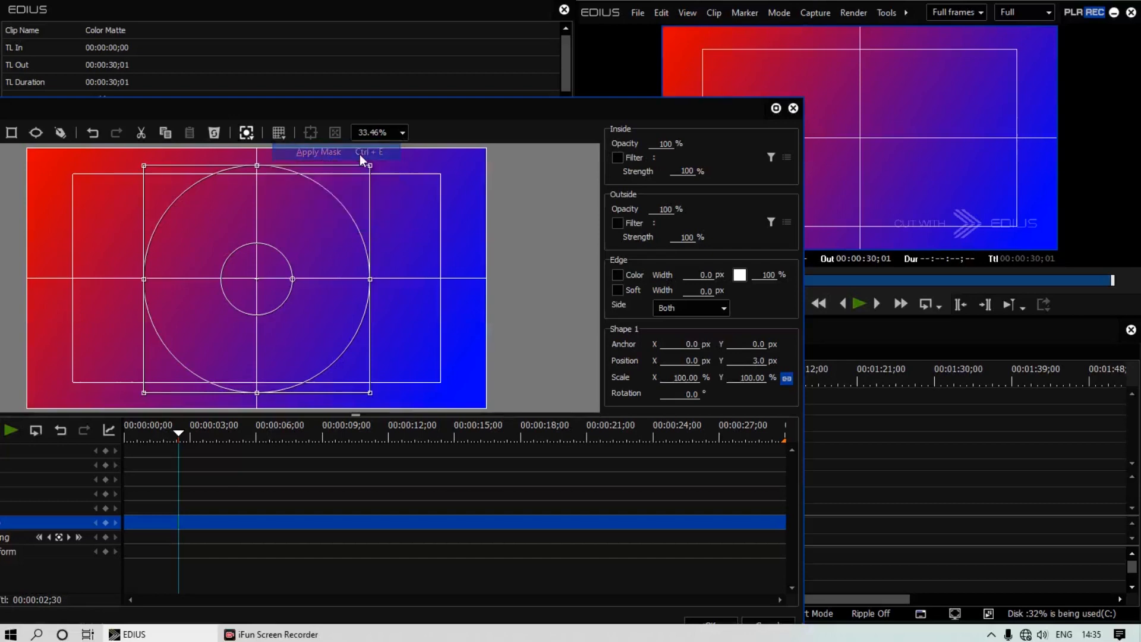
{"action": "left_click_drag", "start_coordinate": [666, 214], "coordinate": [676, 397]}
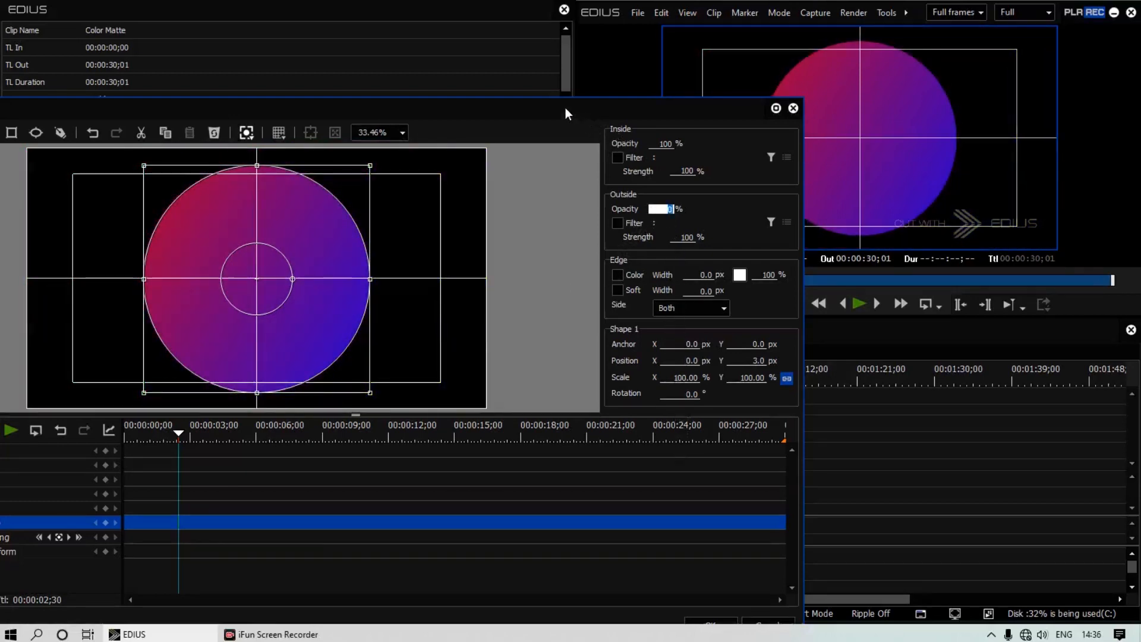
{"action": "left_click_drag", "start_coordinate": [565, 108], "coordinate": [753, 38]}
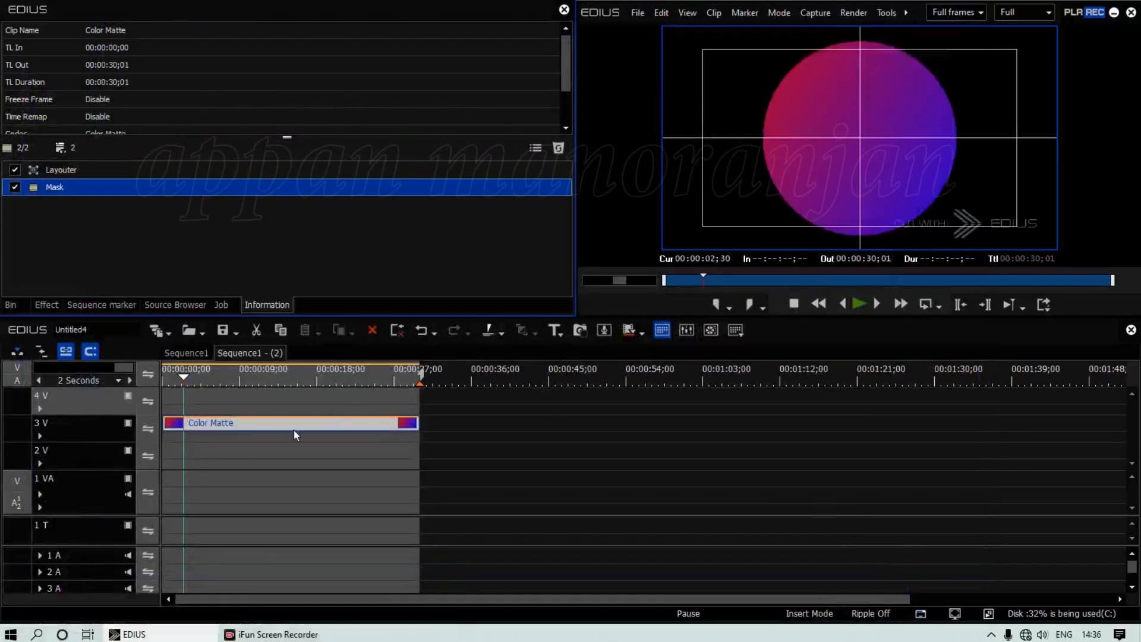
Step: Add the selected, circle-masked Color Matte clip to the Bin as a sequence
{"action": "left_click", "coordinate": [16, 305]}
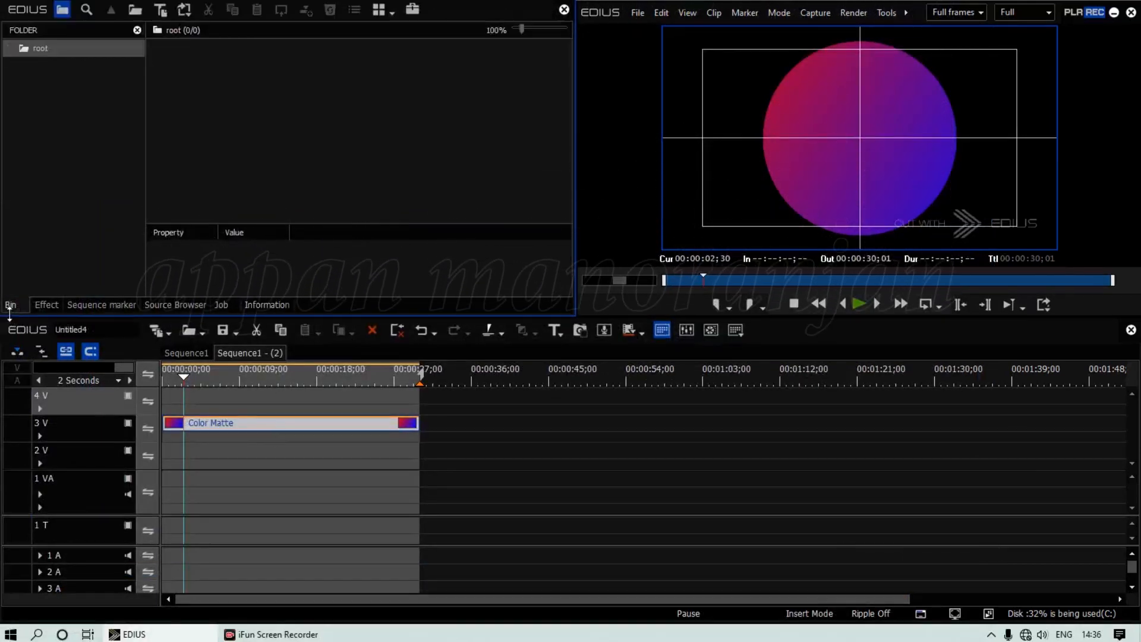
{"action": "left_click_drag", "start_coordinate": [268, 232], "coordinate": [268, 263]}
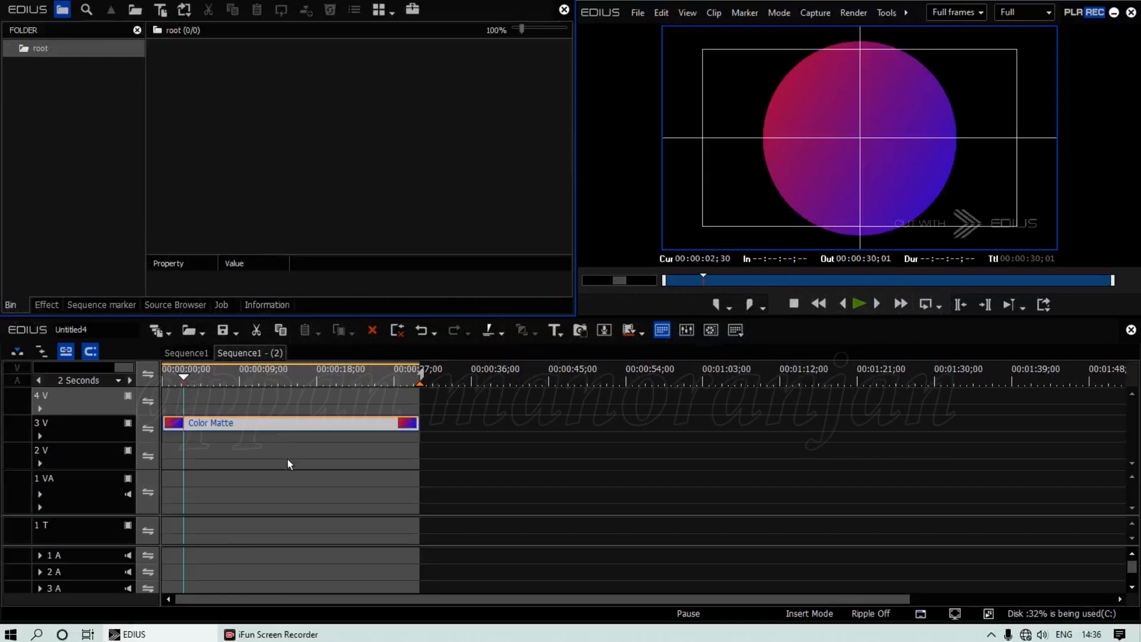
{"action": "left_click", "coordinate": [227, 384]}
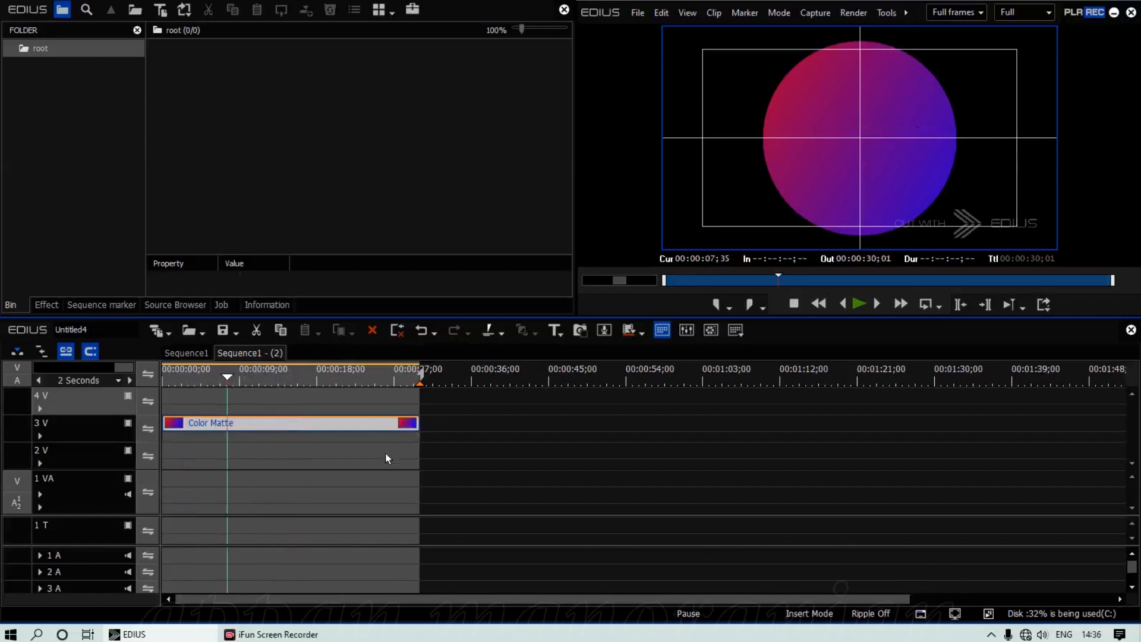
{"action": "left_click", "coordinate": [661, 13]}
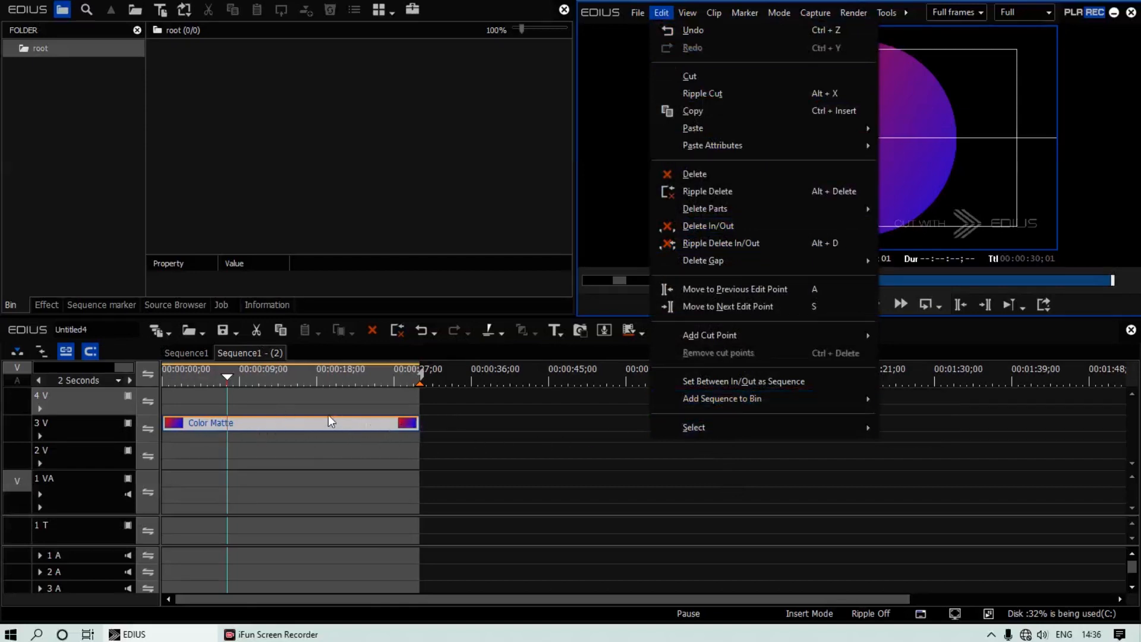
{"action": "mouse_move", "coordinate": [744, 397]}
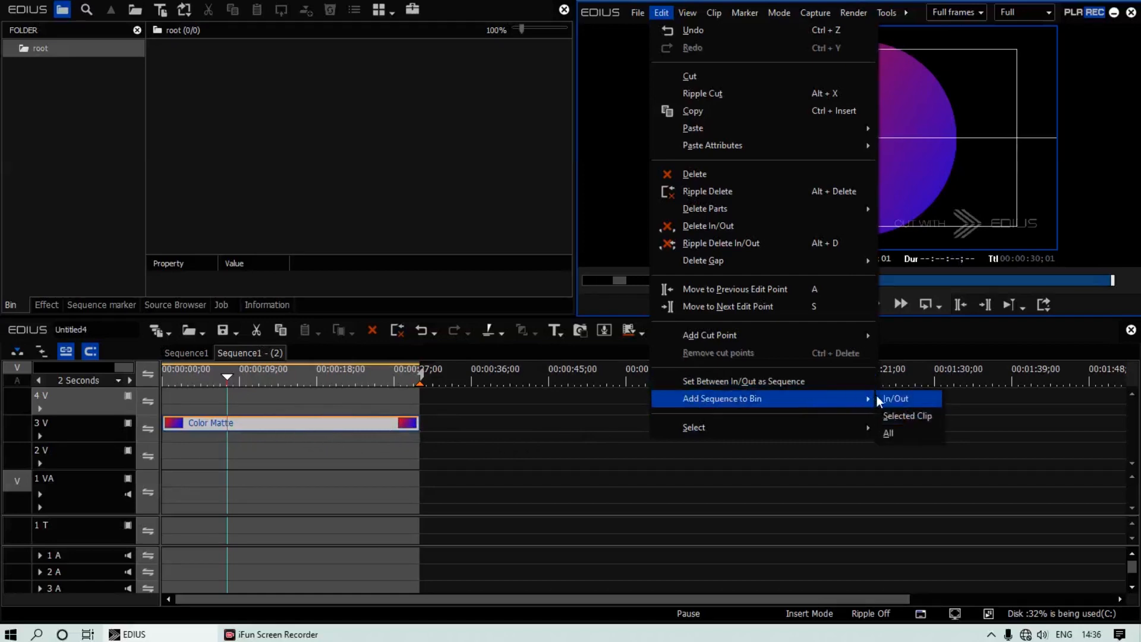
{"action": "left_click", "coordinate": [903, 416]}
{"action": "left_click", "coordinate": [295, 139]}
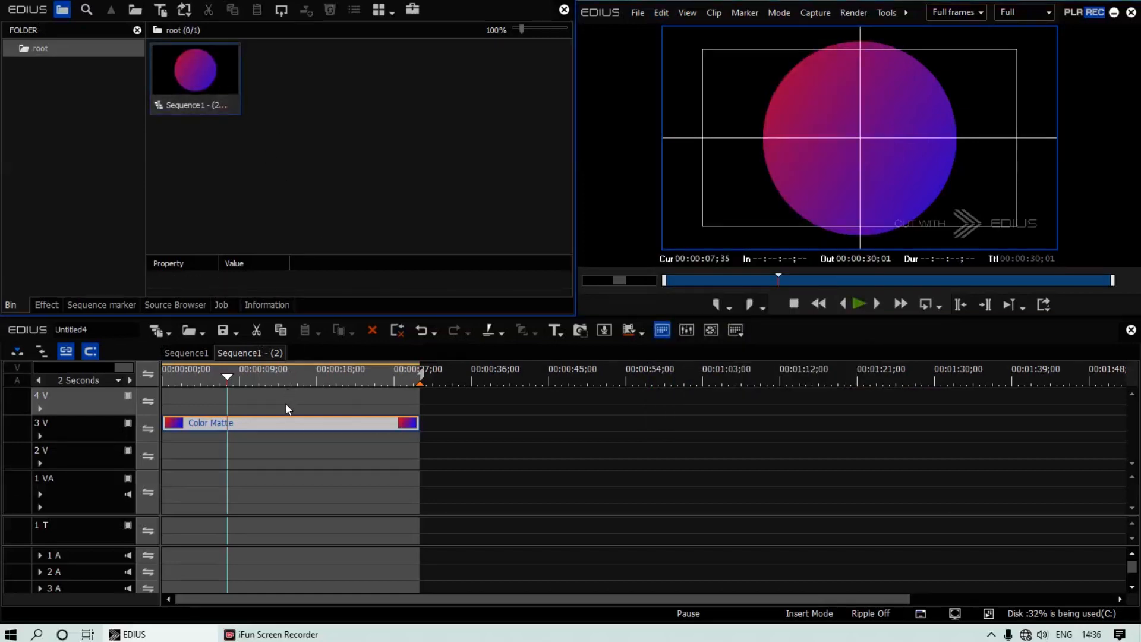
Step: Delete the Color Matte clip from the 3 V track and place the circle sequence from the Bin at the start of the 2 V track
{"action": "left_click", "coordinate": [283, 424]}
{"action": "key", "text": "Delete"}
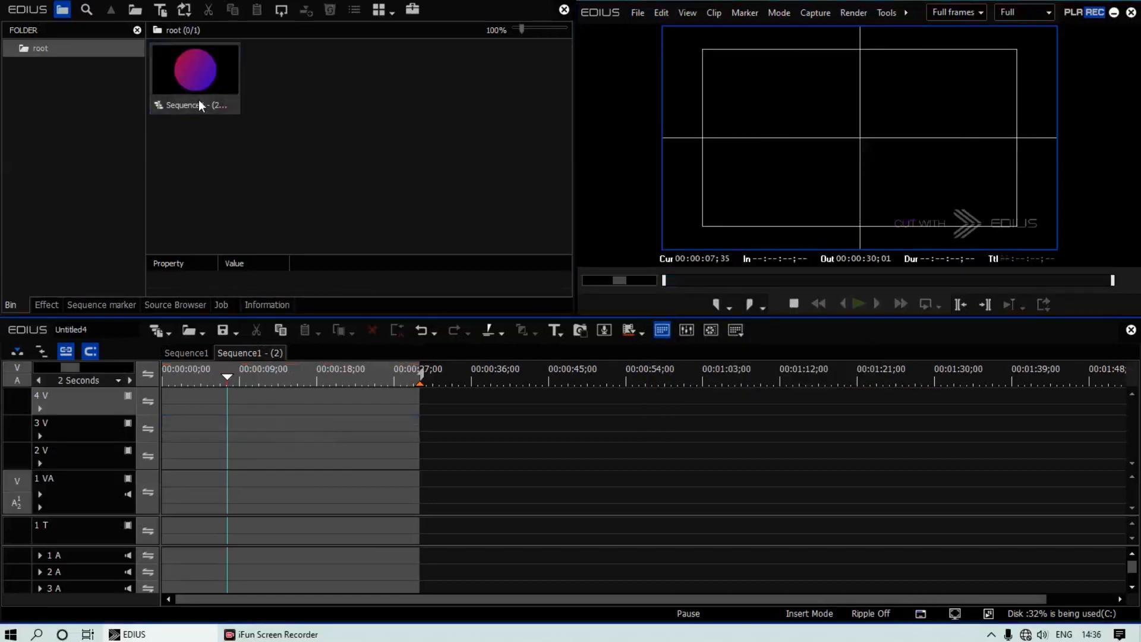
{"action": "left_click_drag", "start_coordinate": [299, 337], "coordinate": [198, 481]}
{"action": "left_click_drag", "start_coordinate": [135, 502], "coordinate": [279, 452]}
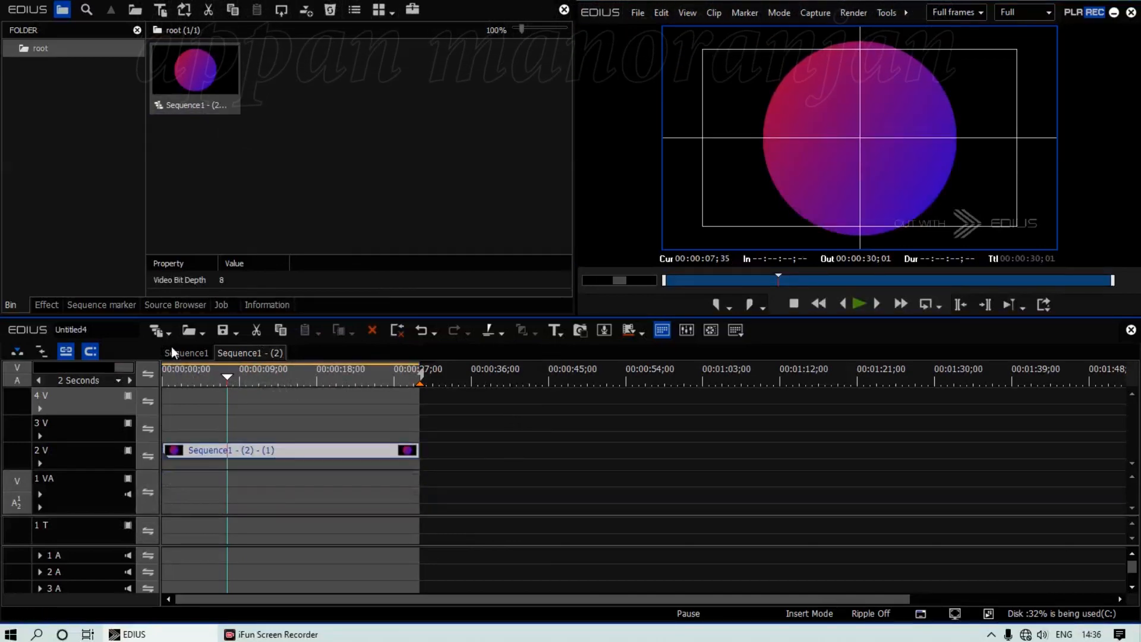
Step: Apply the Mask video filter to the circle sequence clip on the 2 V track and open the filter's settings
{"action": "left_click", "coordinate": [46, 305]}
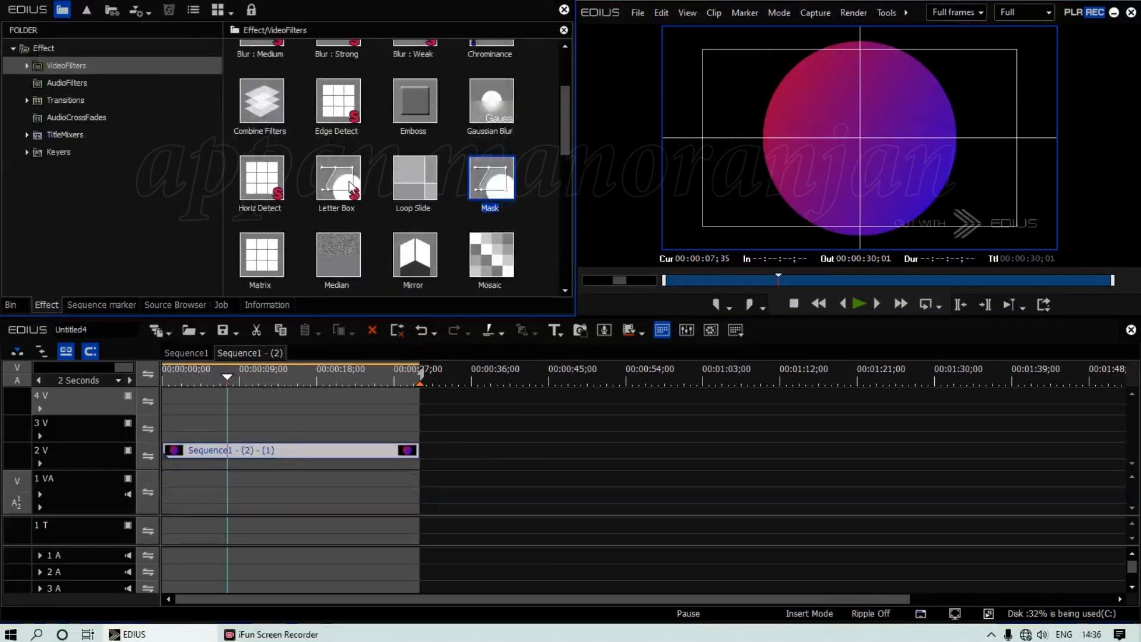
{"action": "left_click_drag", "start_coordinate": [480, 184], "coordinate": [330, 449]}
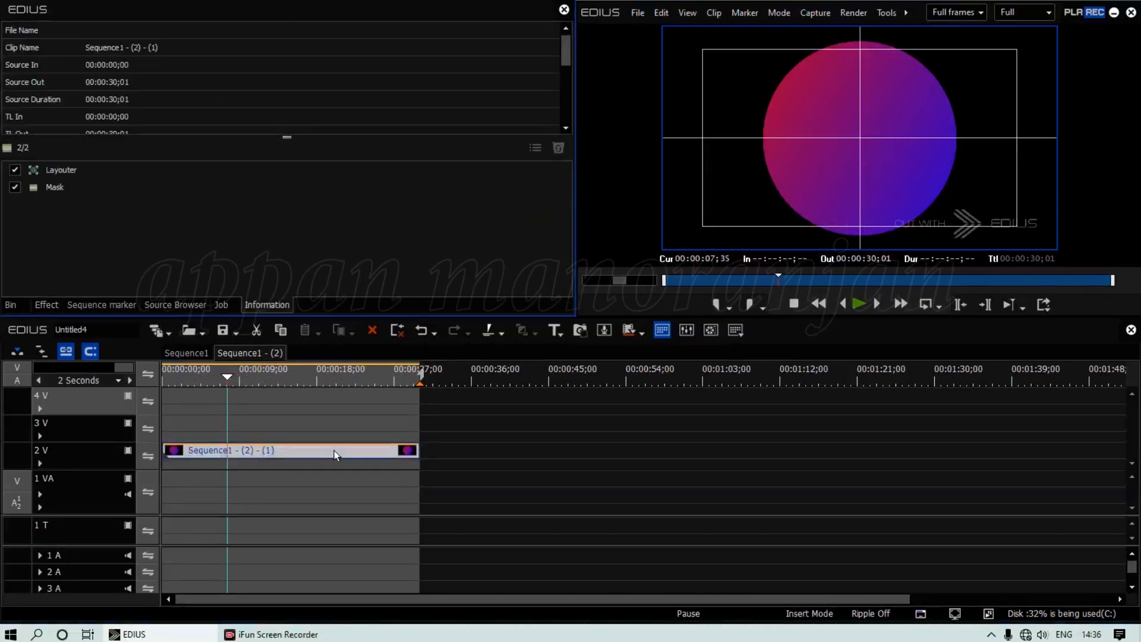
{"action": "left_click", "coordinate": [58, 189]}
{"action": "double_click", "coordinate": [58, 190]}
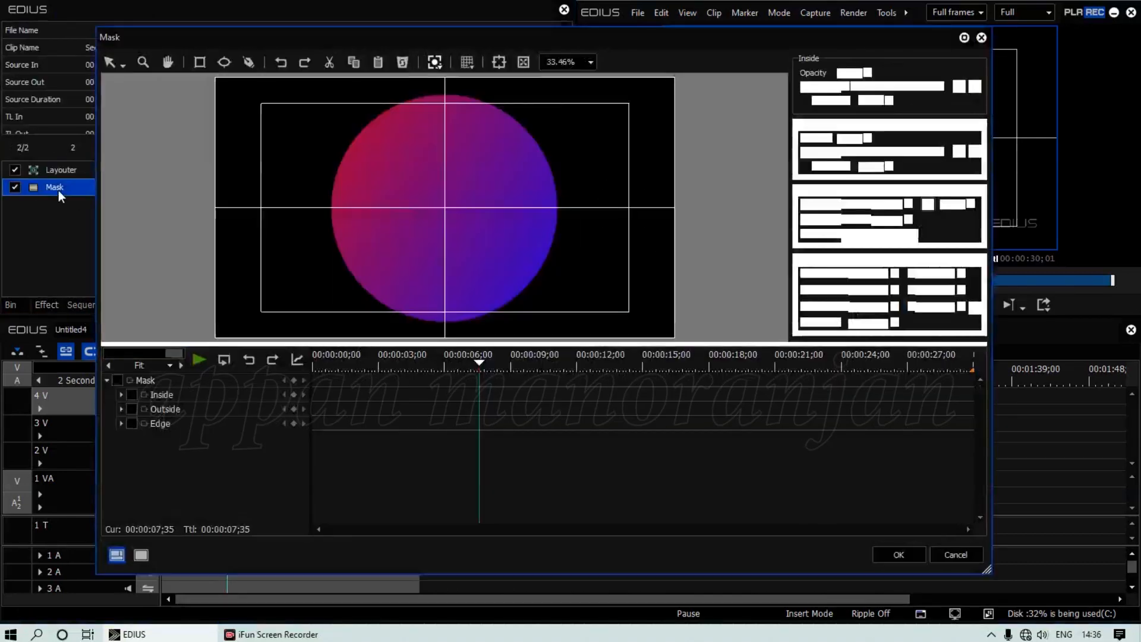
Step: Draw a slightly smaller circular mask shape inside the gradient circle and center it at about X -4.5 px, Y -1.2 px
{"action": "left_click", "coordinate": [223, 62]}
{"action": "left_click_drag", "start_coordinate": [387, 146], "coordinate": [590, 443]}
{"action": "left_click_drag", "start_coordinate": [514, 247], "coordinate": [473, 208]}
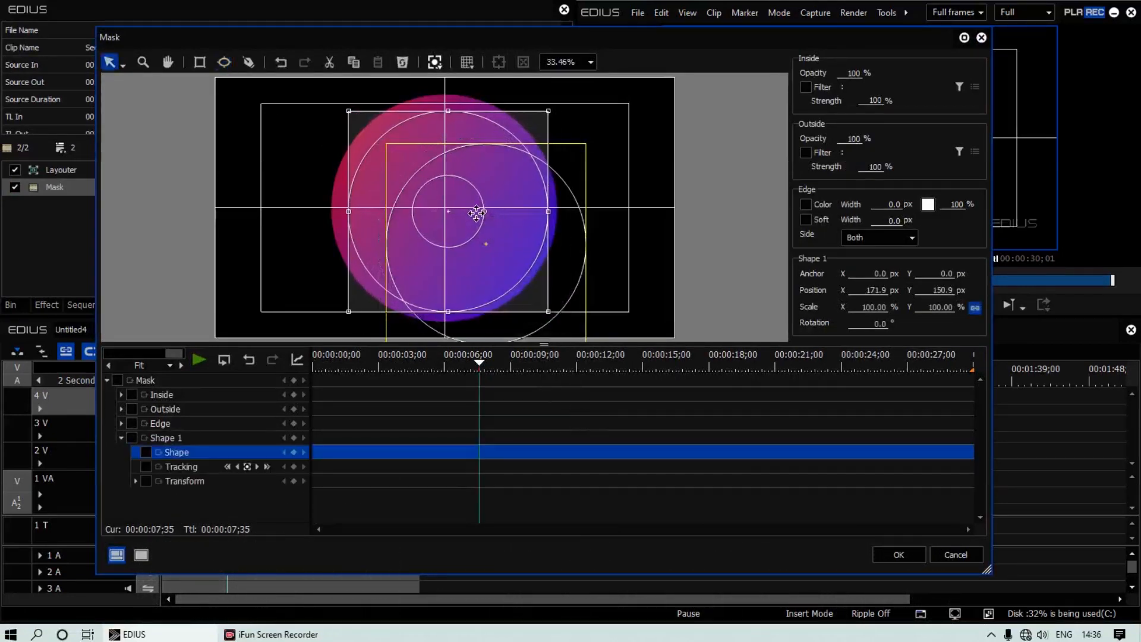
{"action": "left_click_drag", "start_coordinate": [458, 223], "coordinate": [459, 225]}
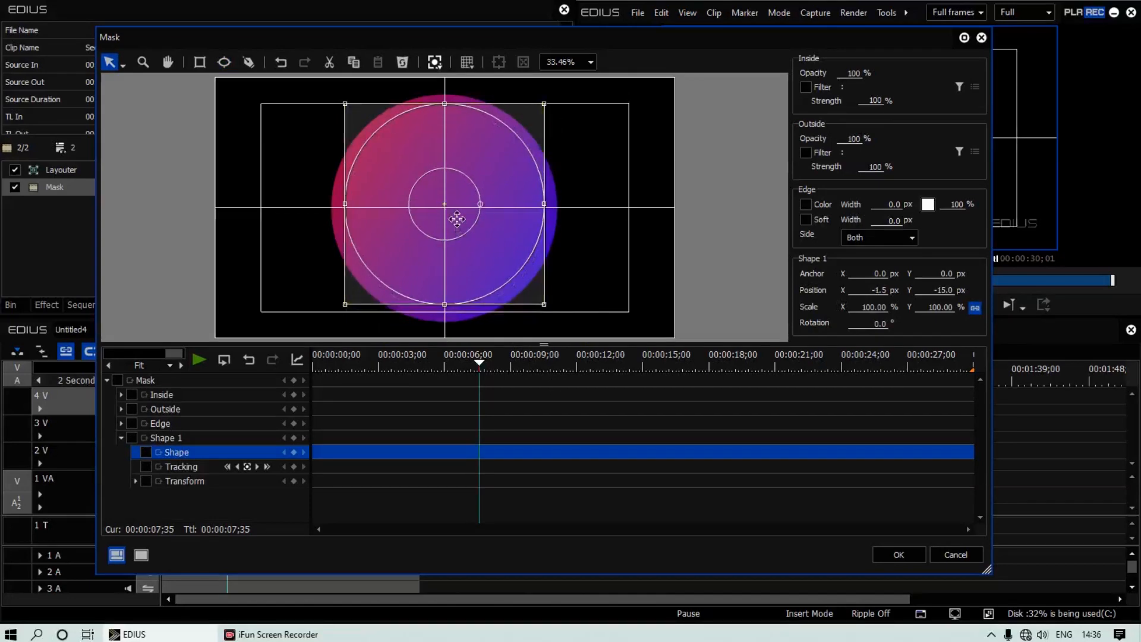
{"action": "left_click_drag", "start_coordinate": [457, 221], "coordinate": [456, 222]}
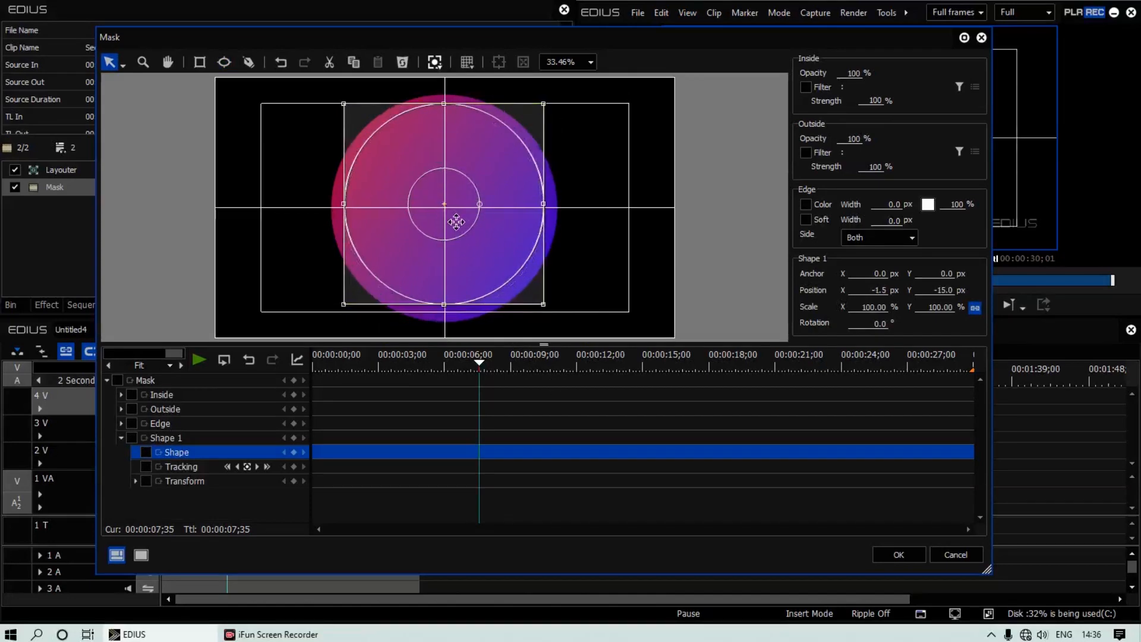
{"action": "scroll", "coordinate": [566, 254], "scroll_direction": "up", "scroll_amount": 5}
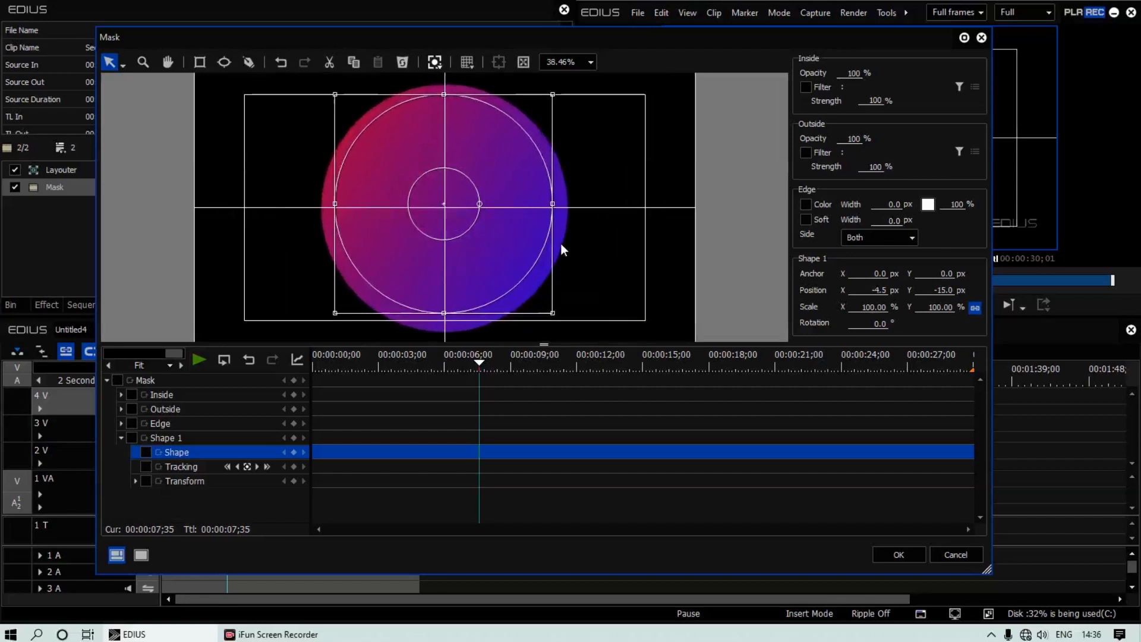
{"action": "left_click_drag", "start_coordinate": [458, 191], "coordinate": [458, 194]}
{"action": "scroll", "coordinate": [591, 243], "scroll_direction": "down", "scroll_amount": 5}
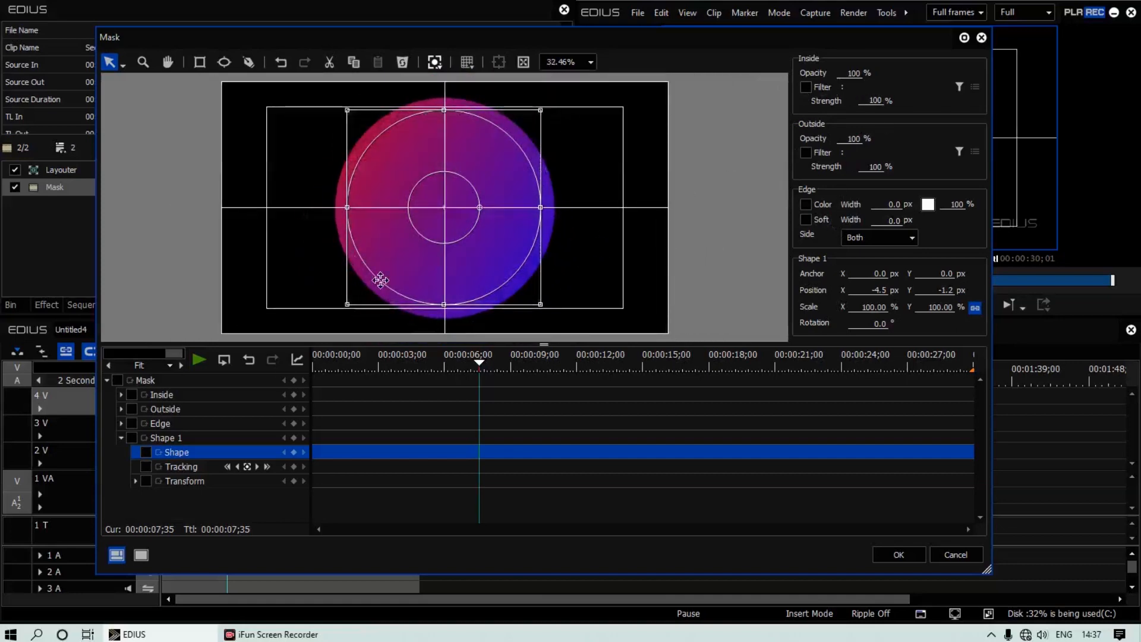
Step: Set the smaller circle's inside opacity to 0% to cut out a ring, and confirm the Mask filter settings
{"action": "left_click", "coordinate": [854, 73]}
{"action": "type", "text": "0"}
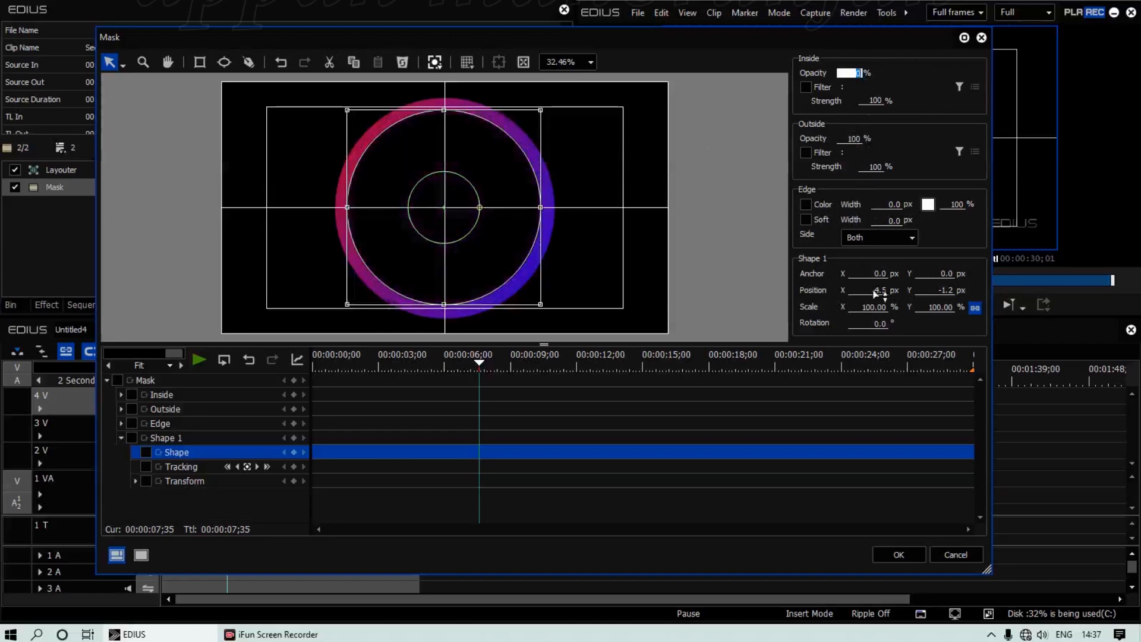
{"action": "left_click", "coordinate": [901, 553]}
Step: Add the selected ring clip on the 2 V track to the Bin as a sequence
{"action": "left_click", "coordinate": [12, 304]}
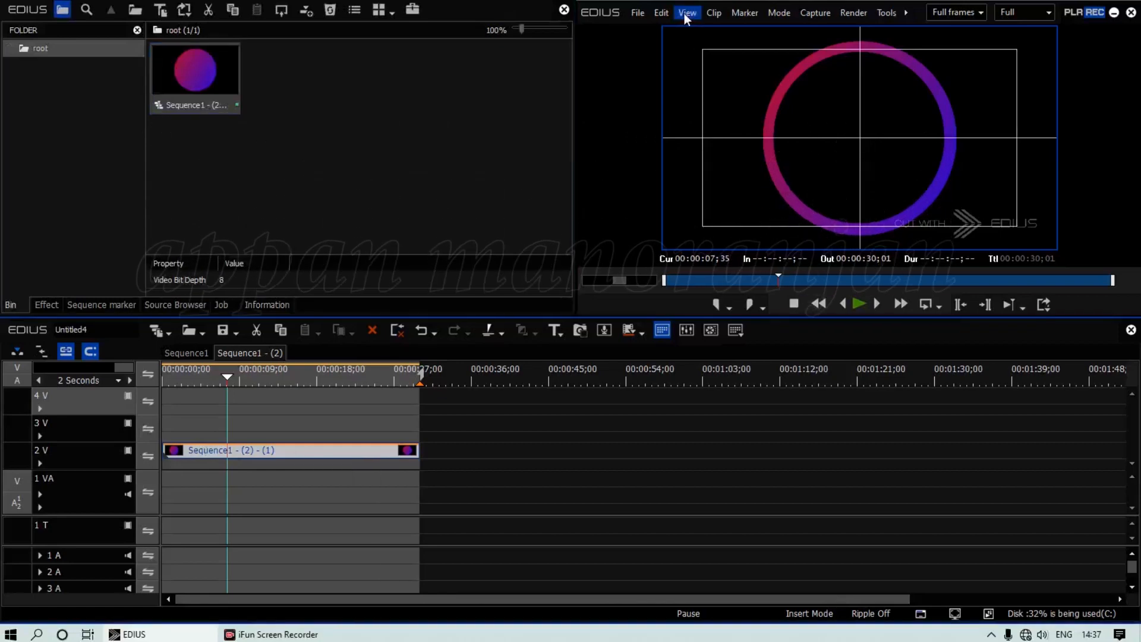
{"action": "left_click", "coordinate": [660, 13]}
{"action": "mouse_move", "coordinate": [757, 401]}
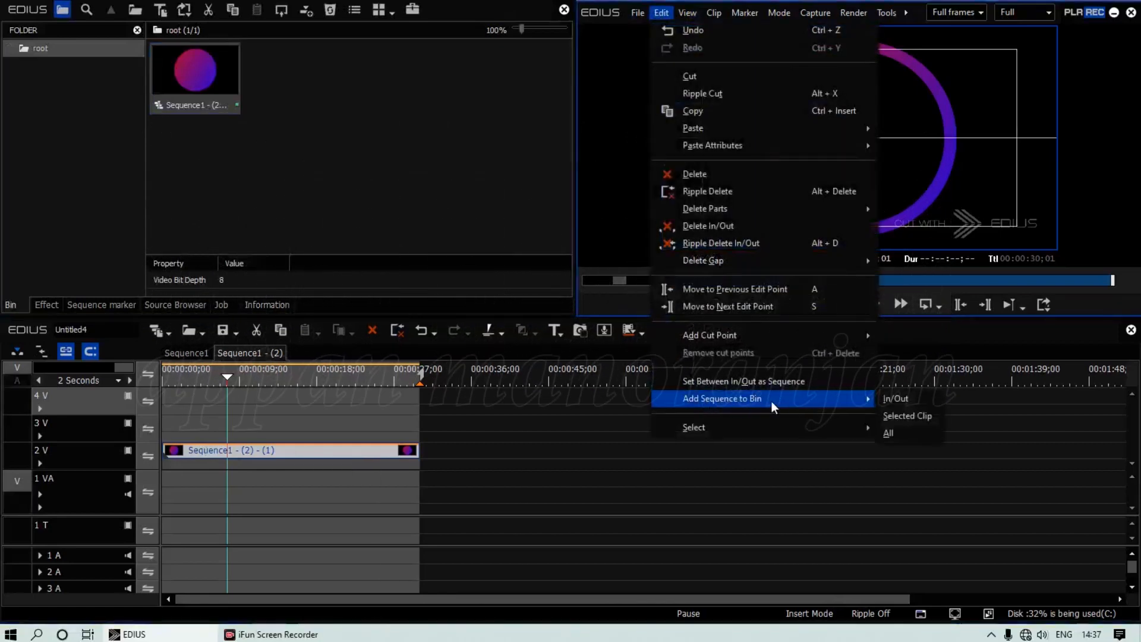
{"action": "left_click", "coordinate": [915, 417]}
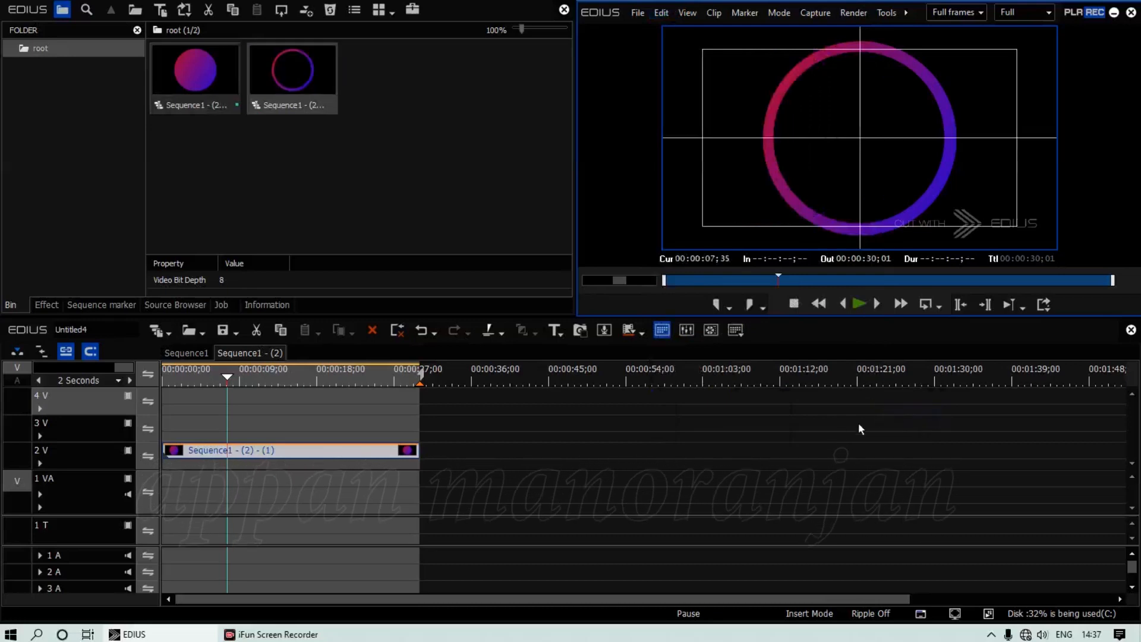
Step: Replace the clip on the 2 V track with the ring sequence from the Bin
{"action": "left_click", "coordinate": [332, 451]}
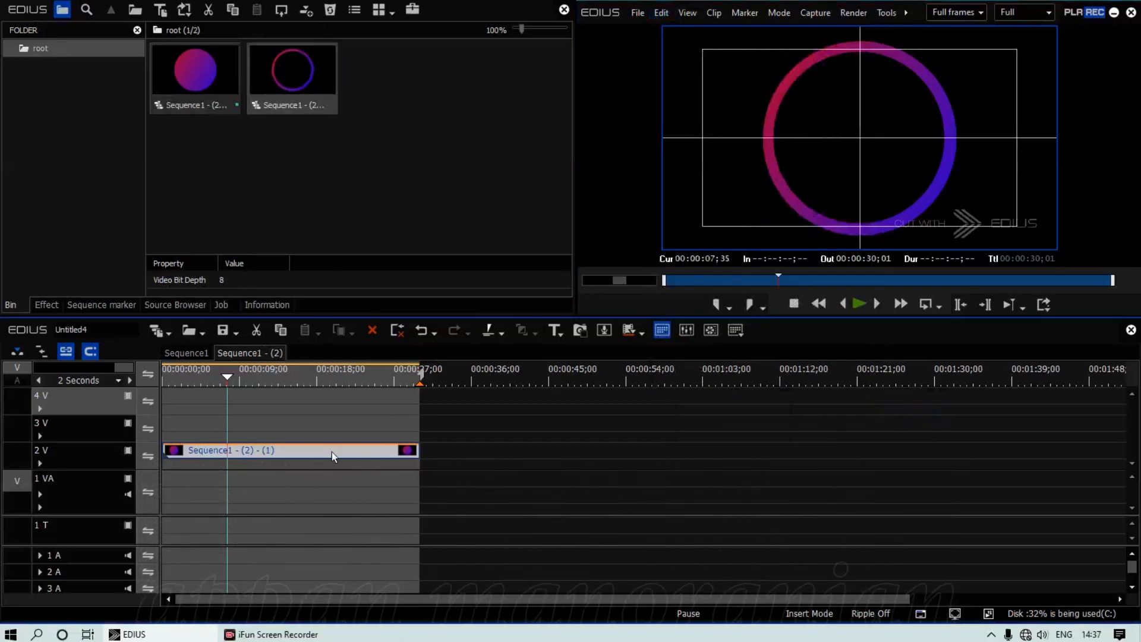
{"action": "key", "text": "Delete"}
{"action": "left_click_drag", "start_coordinate": [289, 78], "coordinate": [276, 424]}
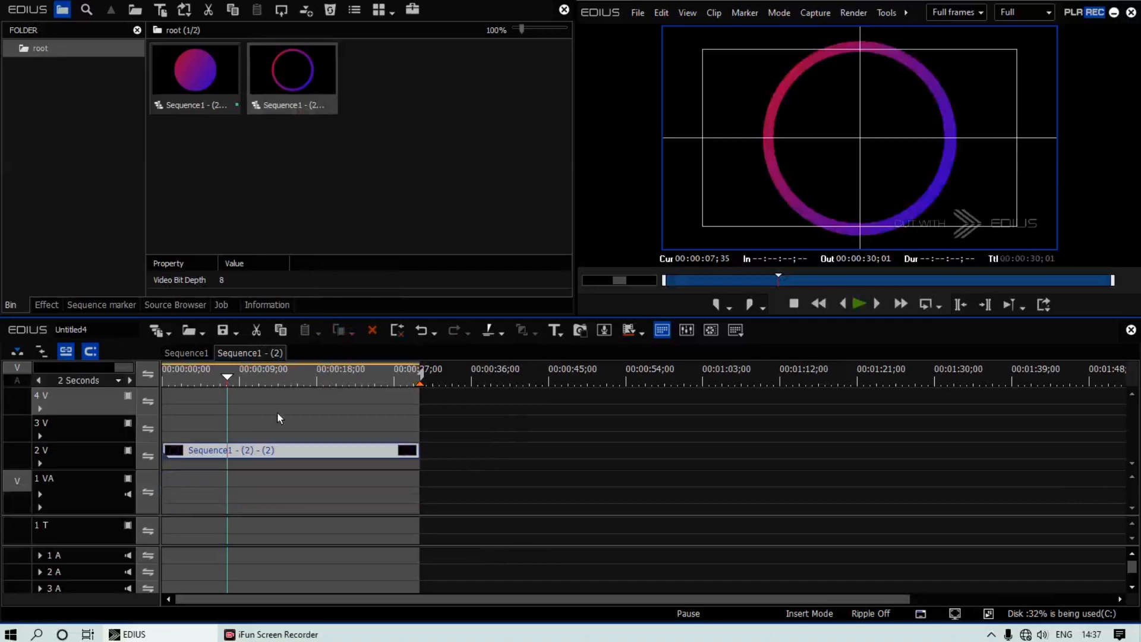
{"action": "left_click", "coordinate": [253, 371]}
Step: Delete the filled gradient circle sequence from the Bin and confirm the deletion
{"action": "left_click", "coordinate": [203, 98]}
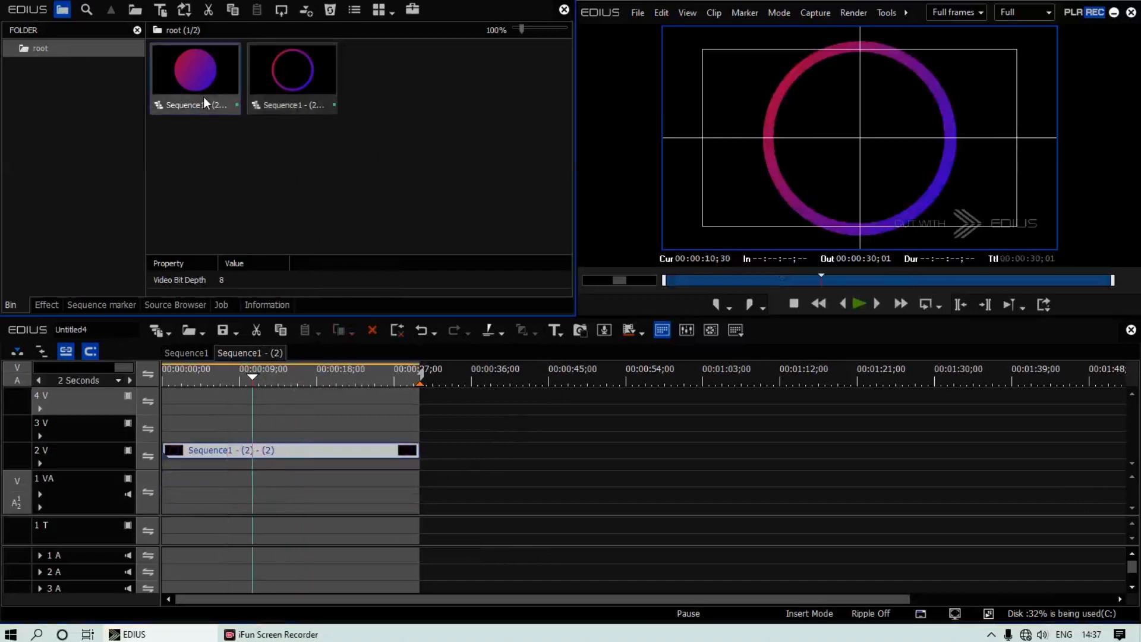
{"action": "key", "text": "Delete"}
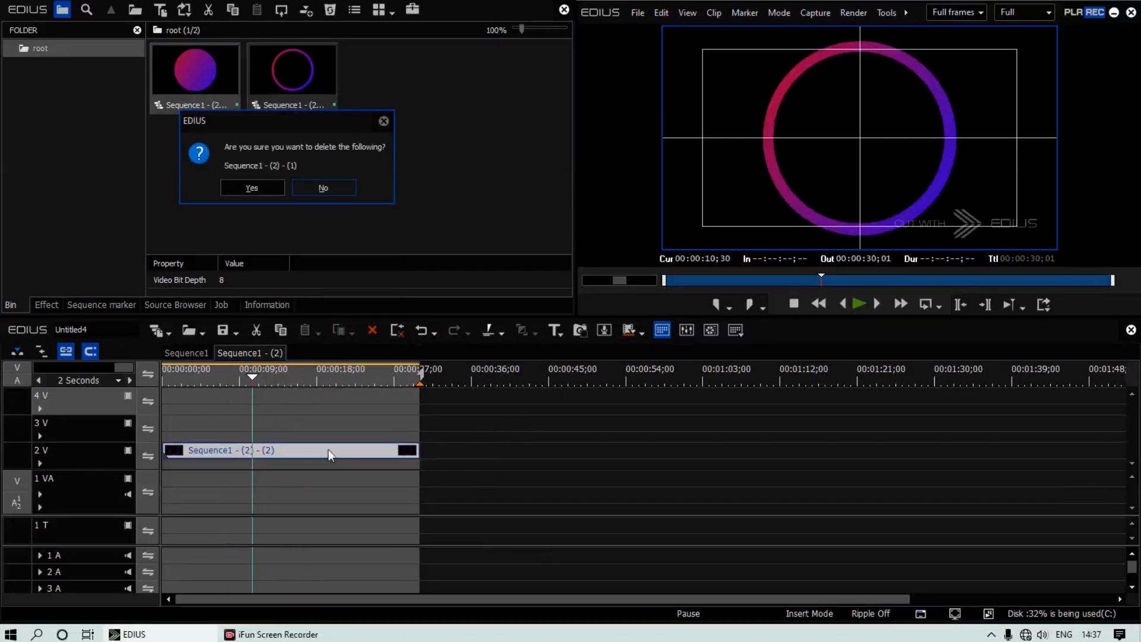
{"action": "left_click", "coordinate": [256, 187]}
{"action": "left_click", "coordinate": [315, 376]}
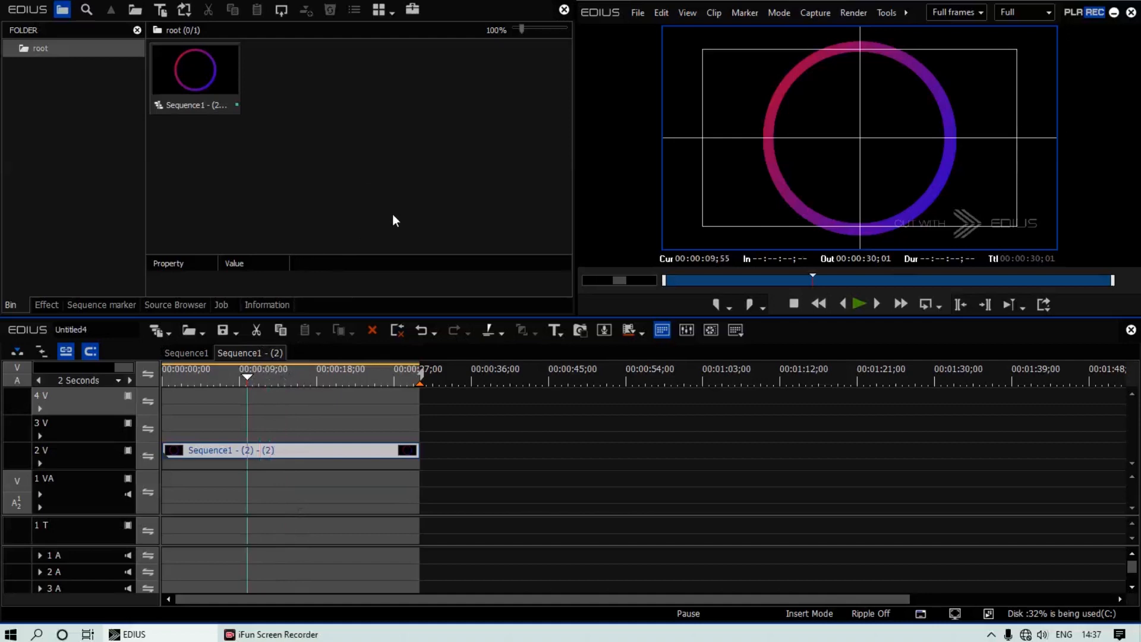
Step: Import the "raviya team 2" image into the Bin, place it on the 4 V track, and extend it to the ring clip's end
{"action": "double_click", "coordinate": [342, 172]}
{"action": "double_click", "coordinate": [411, 235]}
{"action": "left_click_drag", "start_coordinate": [311, 81], "coordinate": [423, 398]}
{"action": "left_click_drag", "start_coordinate": [154, 399], "coordinate": [428, 410]}
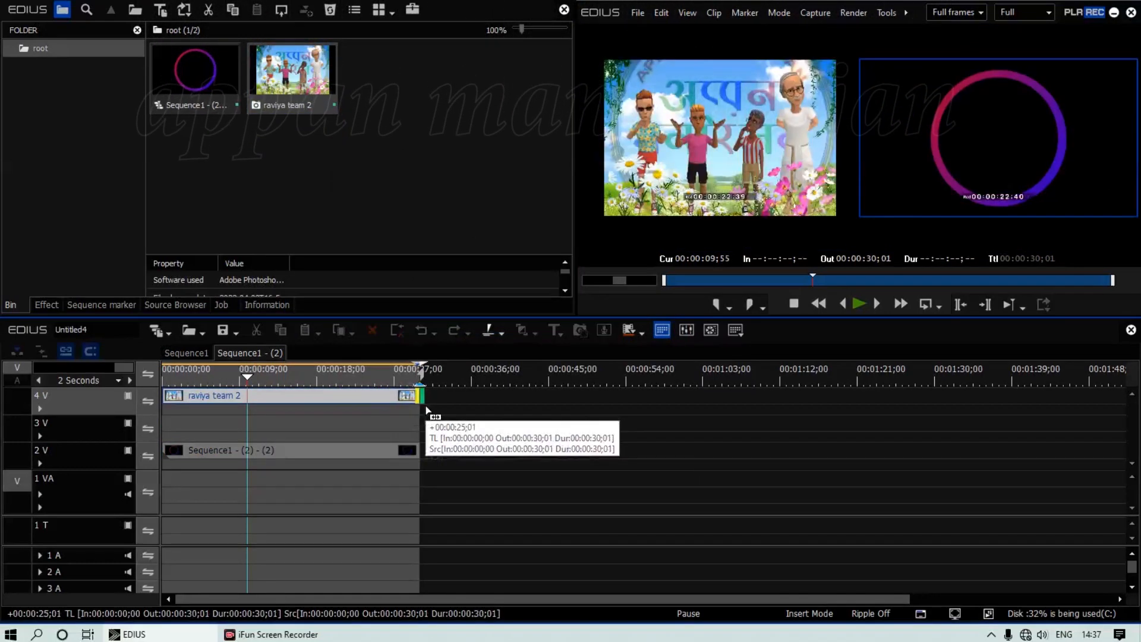
{"action": "left_click", "coordinate": [209, 376]}
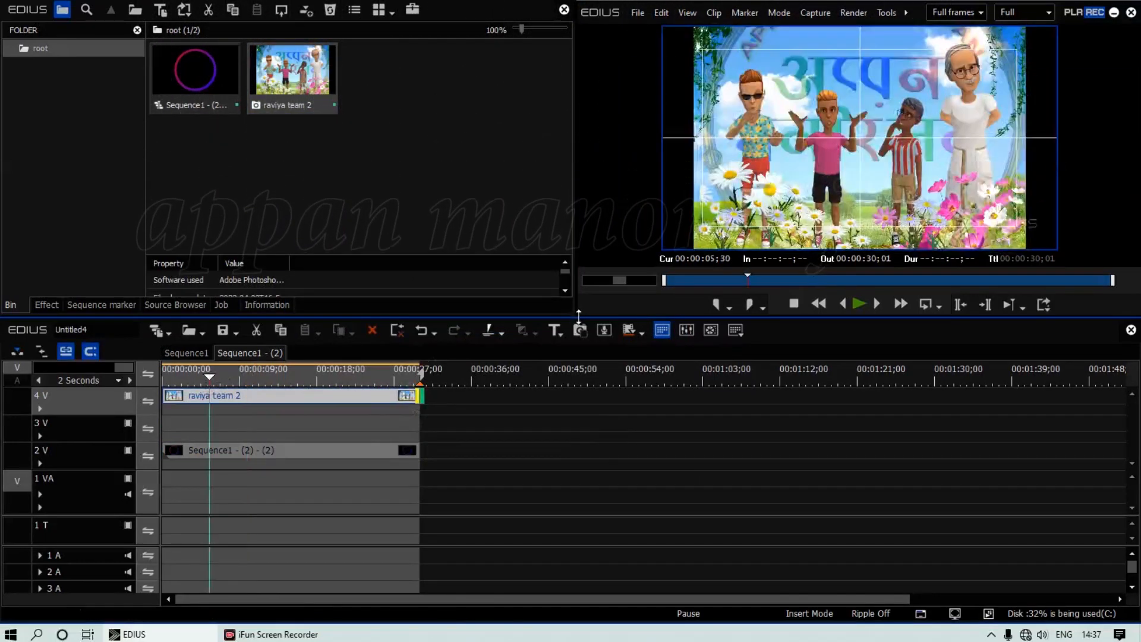
Step: Adjust the preview area's size and open the Layouter settings of the "raviya team 2" clip on the 4 V track
{"action": "left_click_drag", "start_coordinate": [578, 315], "coordinate": [298, 450]}
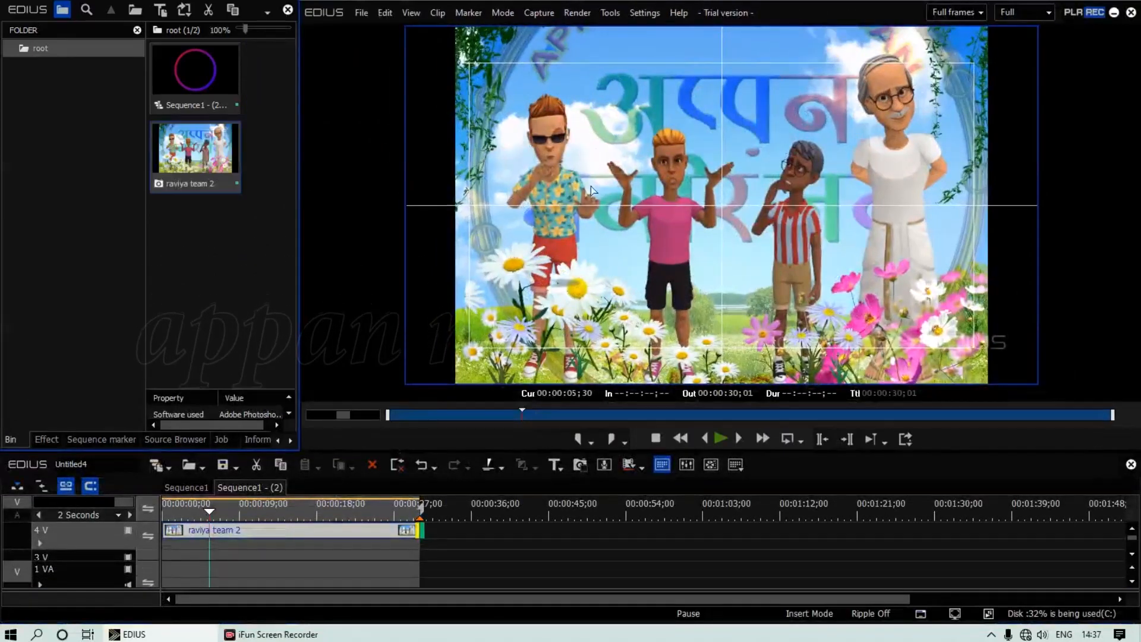
{"action": "left_click_drag", "start_coordinate": [305, 446], "coordinate": [628, 280]}
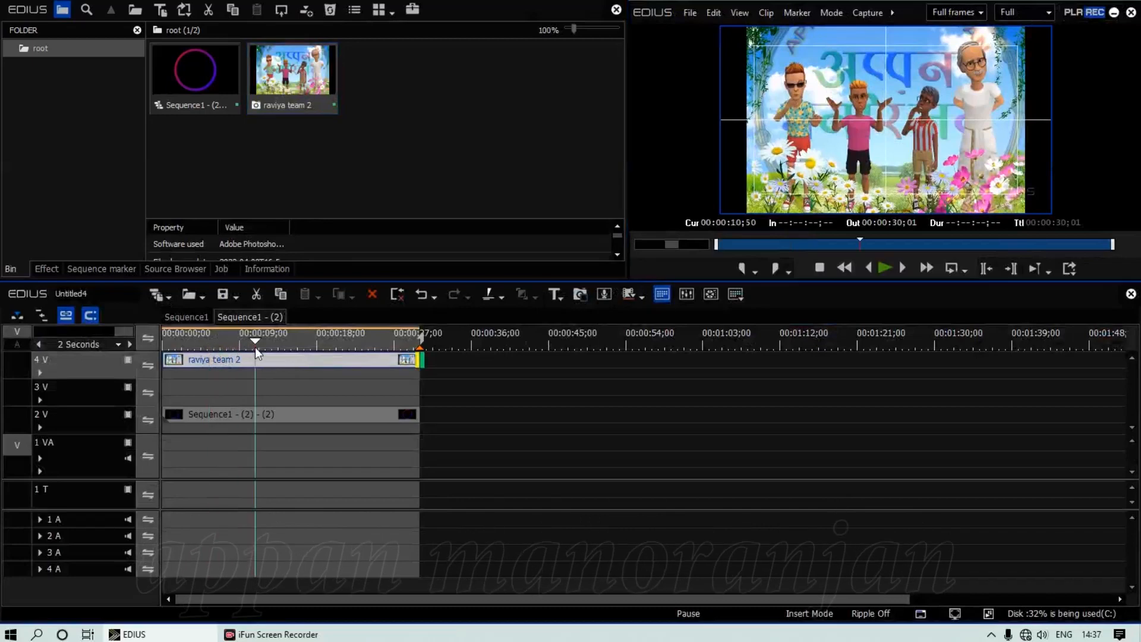
{"action": "left_click", "coordinate": [239, 364]}
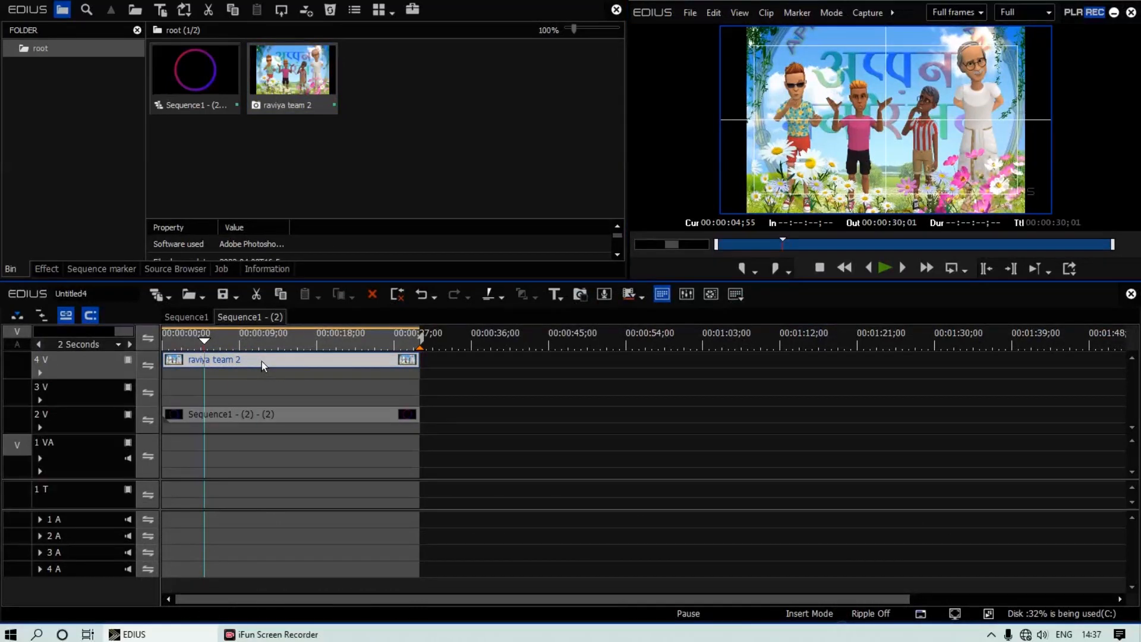
{"action": "left_click", "coordinate": [262, 268]}
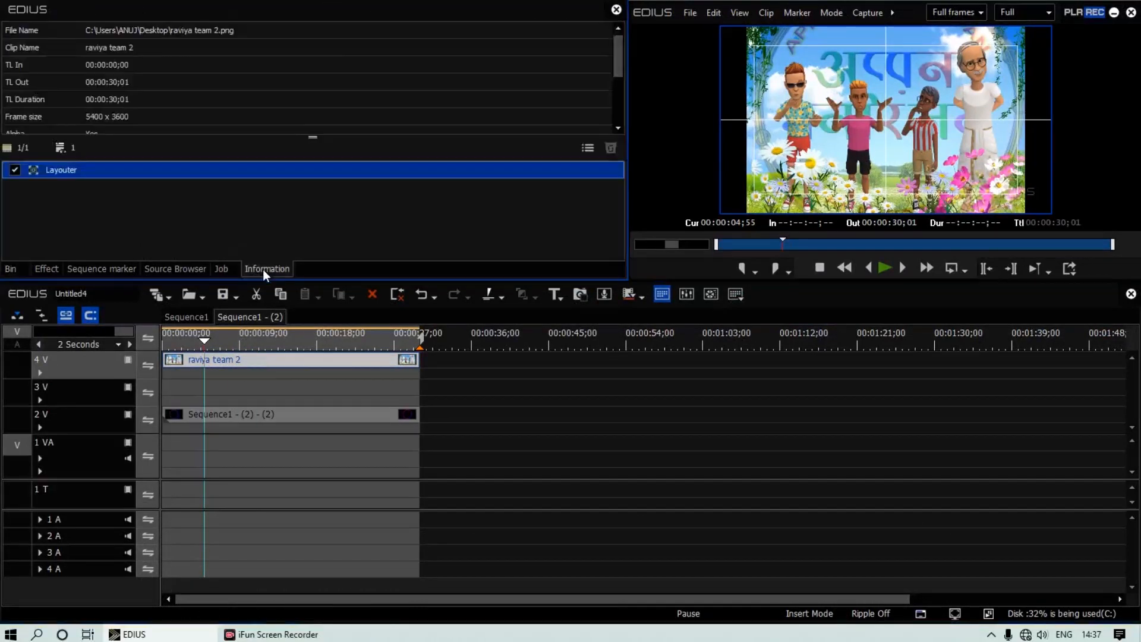
{"action": "double_click", "coordinate": [62, 172]}
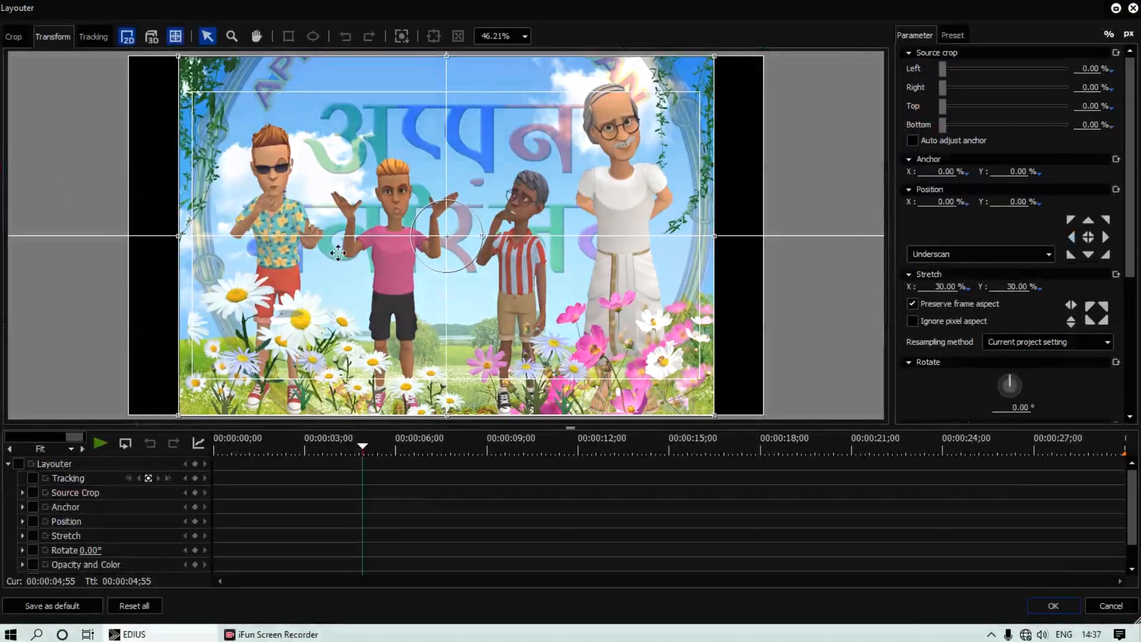
Step: Enlarge the image to about 41.12% and move it to about X 35.62%, Y 27.45%, with the sunglasses character over the ring's center
{"action": "left_click_drag", "start_coordinate": [271, 210], "coordinate": [576, 274]}
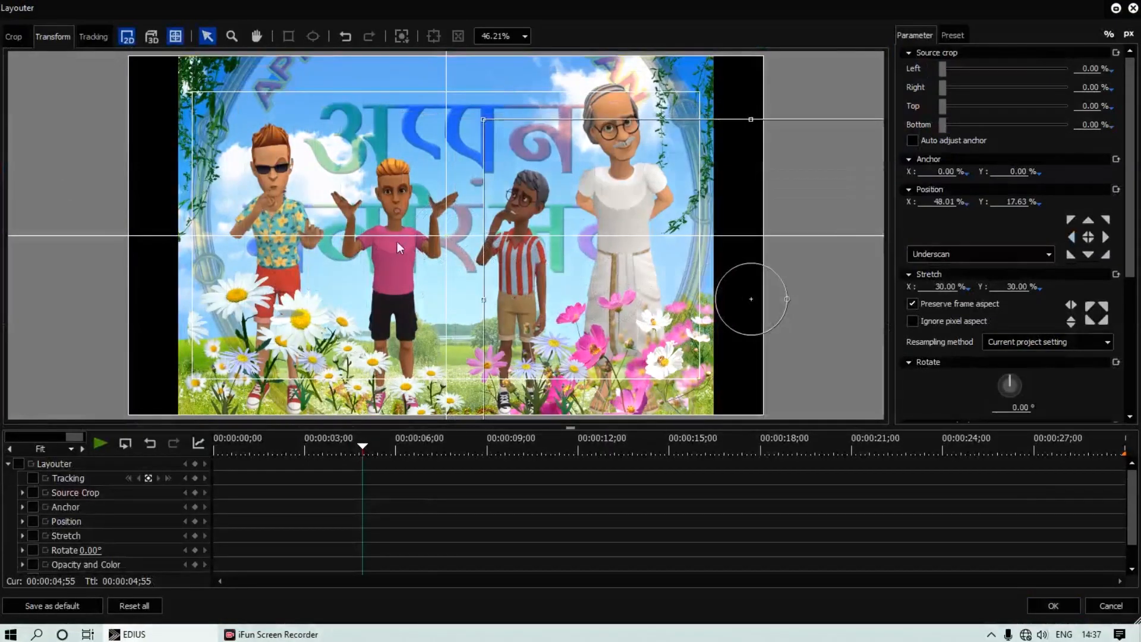
{"action": "left_click_drag", "start_coordinate": [542, 215], "coordinate": [362, 190]}
{"action": "left_click_drag", "start_coordinate": [471, 223], "coordinate": [450, 270]}
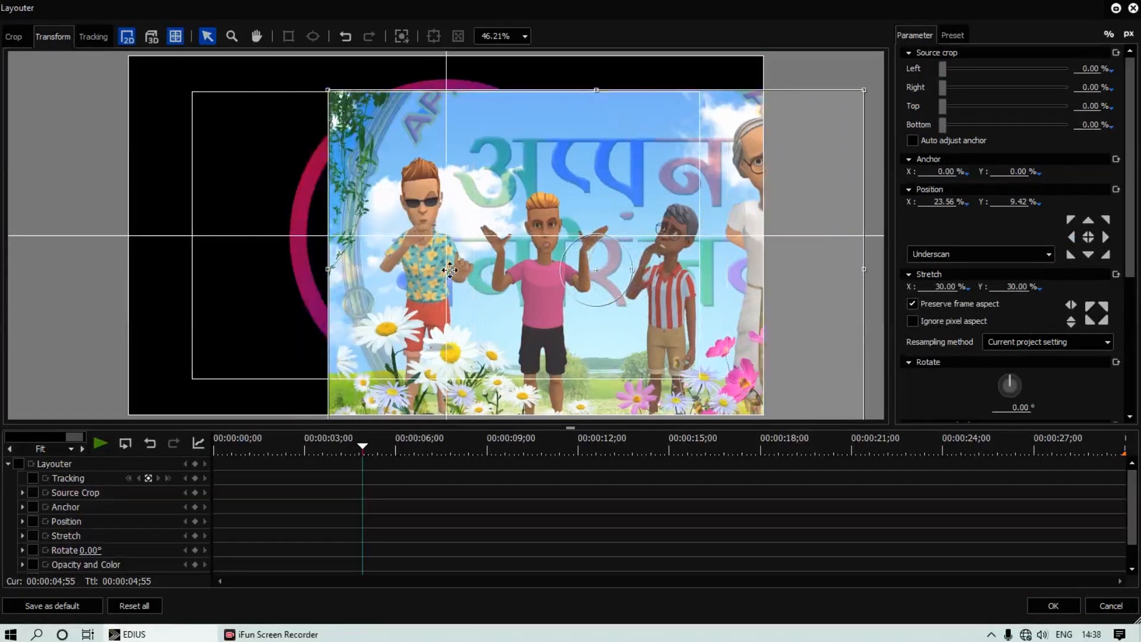
{"action": "left_click_drag", "start_coordinate": [329, 91], "coordinate": [229, 52]}
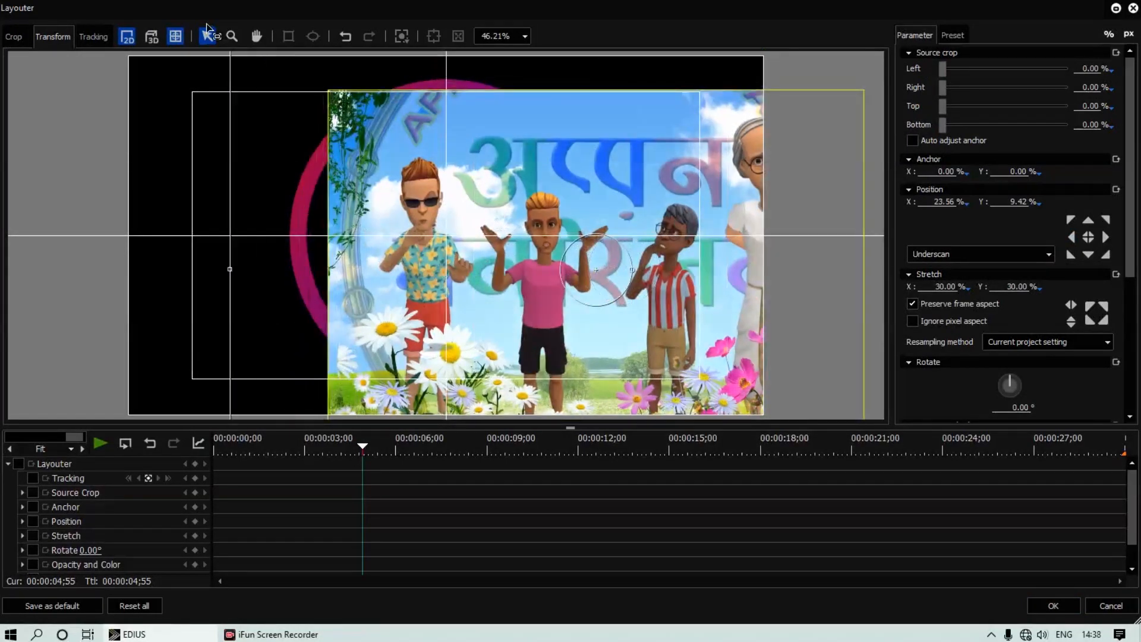
{"action": "left_click_drag", "start_coordinate": [459, 231], "coordinate": [504, 257]}
{"action": "left_click_drag", "start_coordinate": [441, 238], "coordinate": [367, 197]}
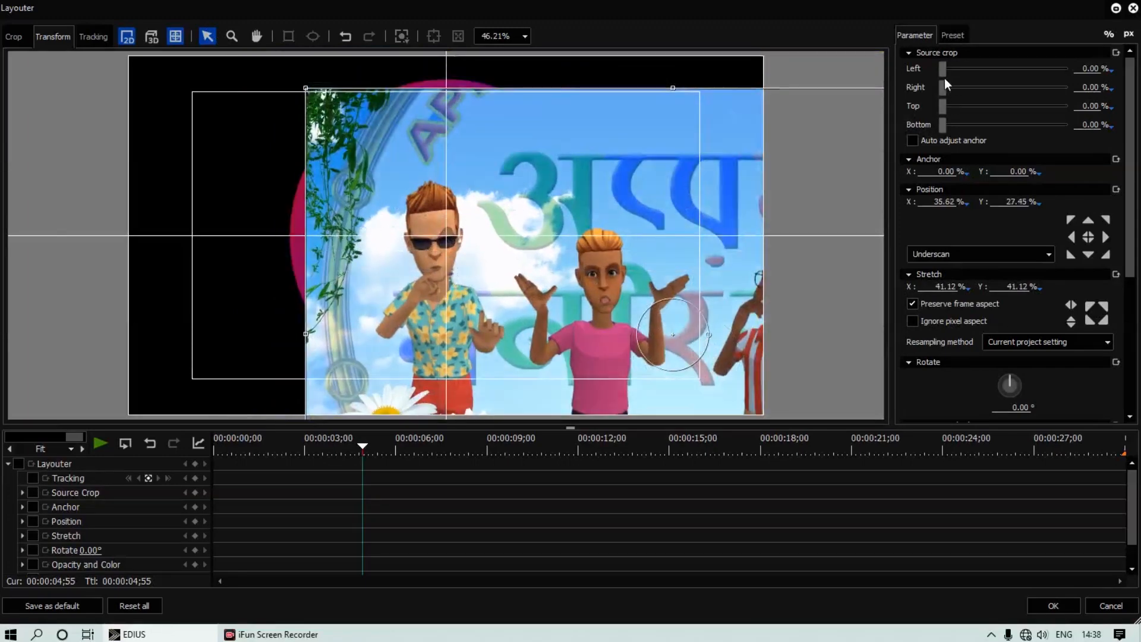
Step: Crop the image 61.18% on the right and 42.35% at the bottom, reposition it to about X 35.39%, Y 28.85%, and confirm the layout
{"action": "left_click_drag", "start_coordinate": [942, 87], "coordinate": [1018, 87]}
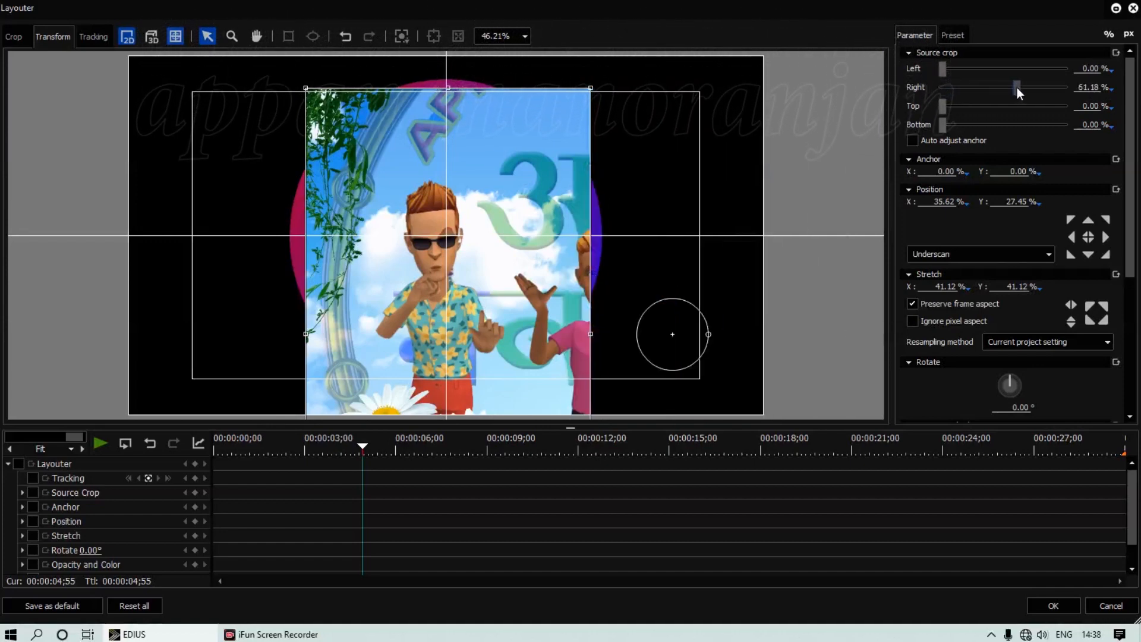
{"action": "left_click_drag", "start_coordinate": [942, 124], "coordinate": [997, 125]}
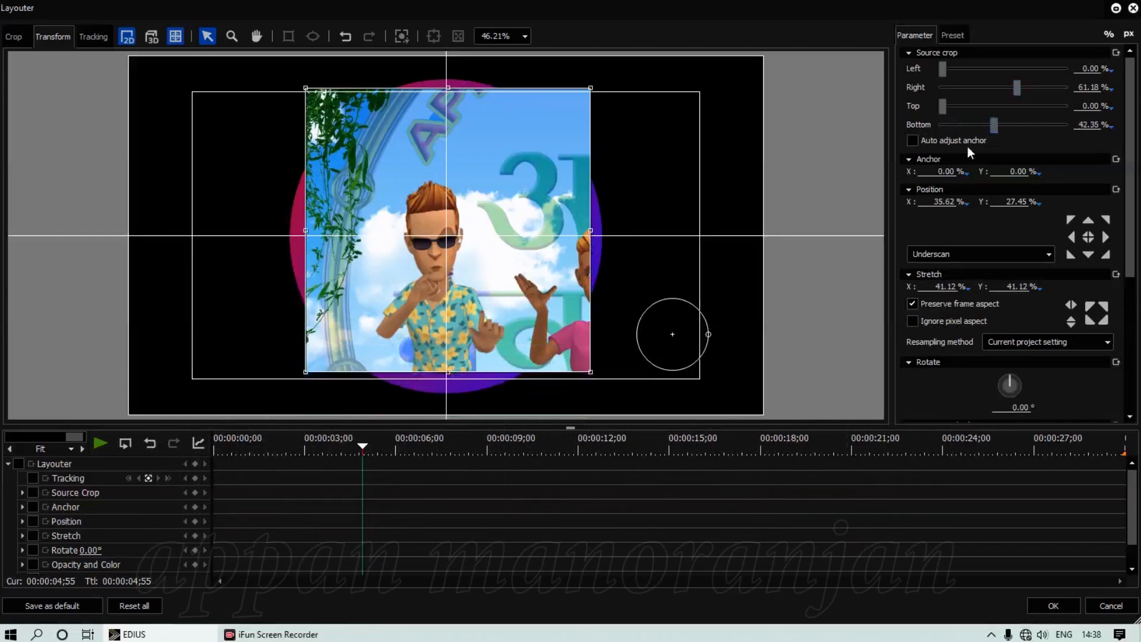
{"action": "left_click_drag", "start_coordinate": [461, 198], "coordinate": [427, 225]}
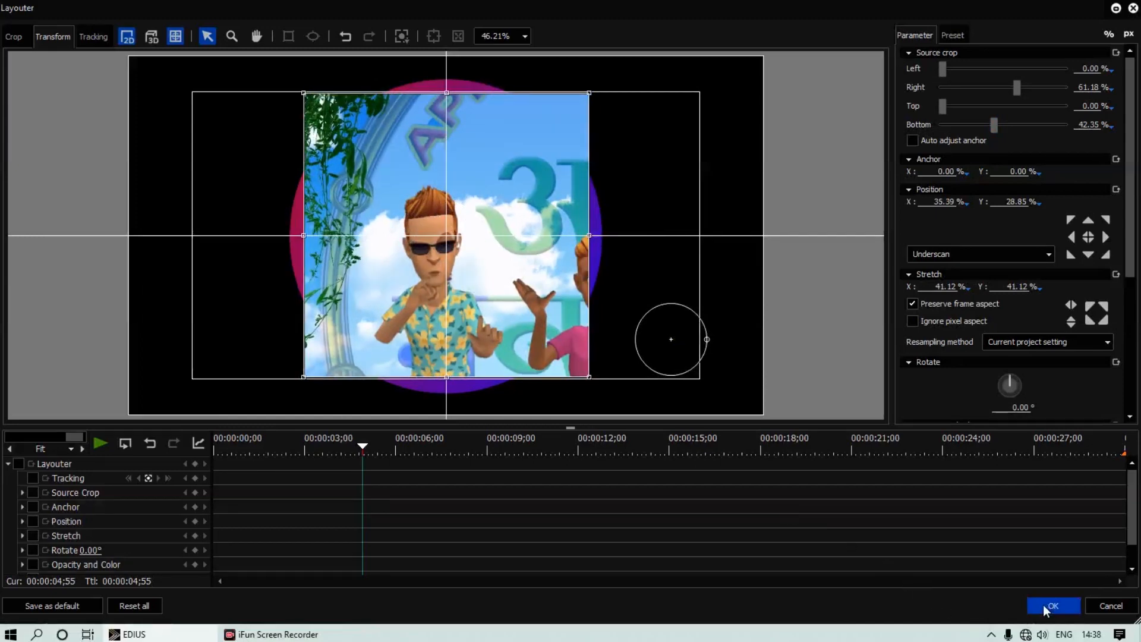
{"action": "left_click", "coordinate": [1053, 606]}
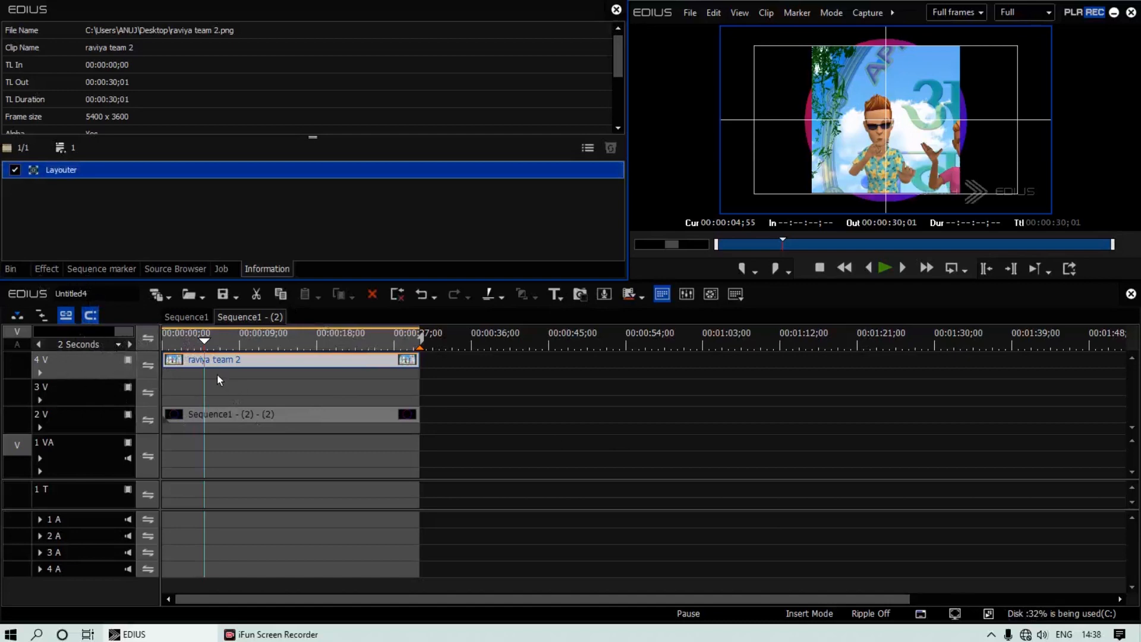
Step: Move the "raviya team 2" clip to the 3 V track and the ring sequence clip above it to the 4 V track
{"action": "left_click", "coordinate": [47, 269]}
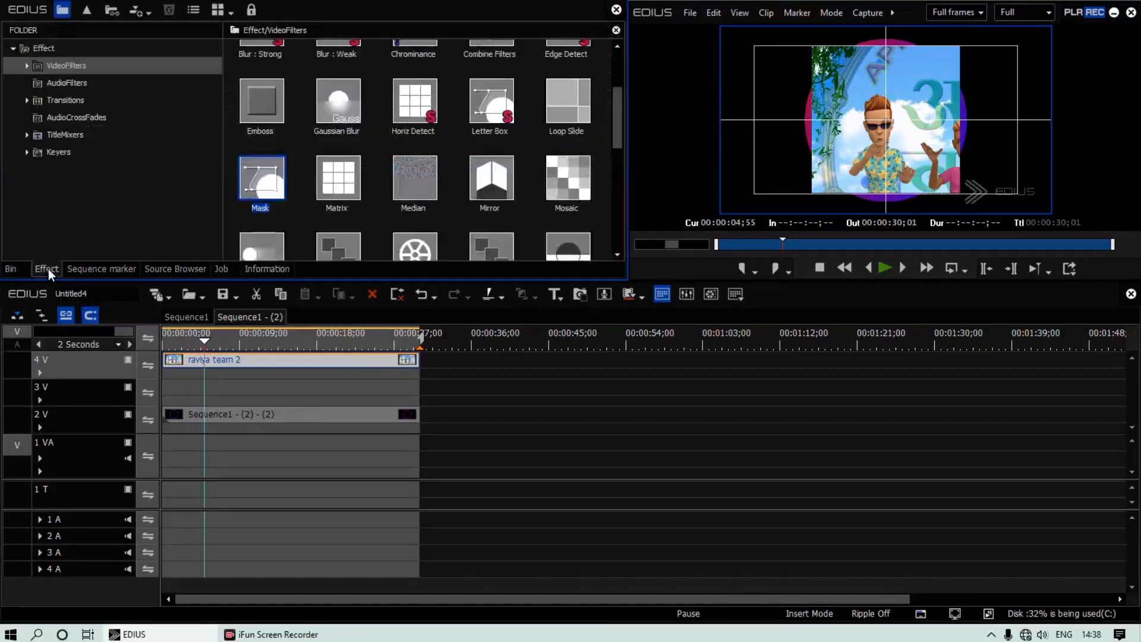
{"action": "left_click_drag", "start_coordinate": [241, 359], "coordinate": [293, 416]}
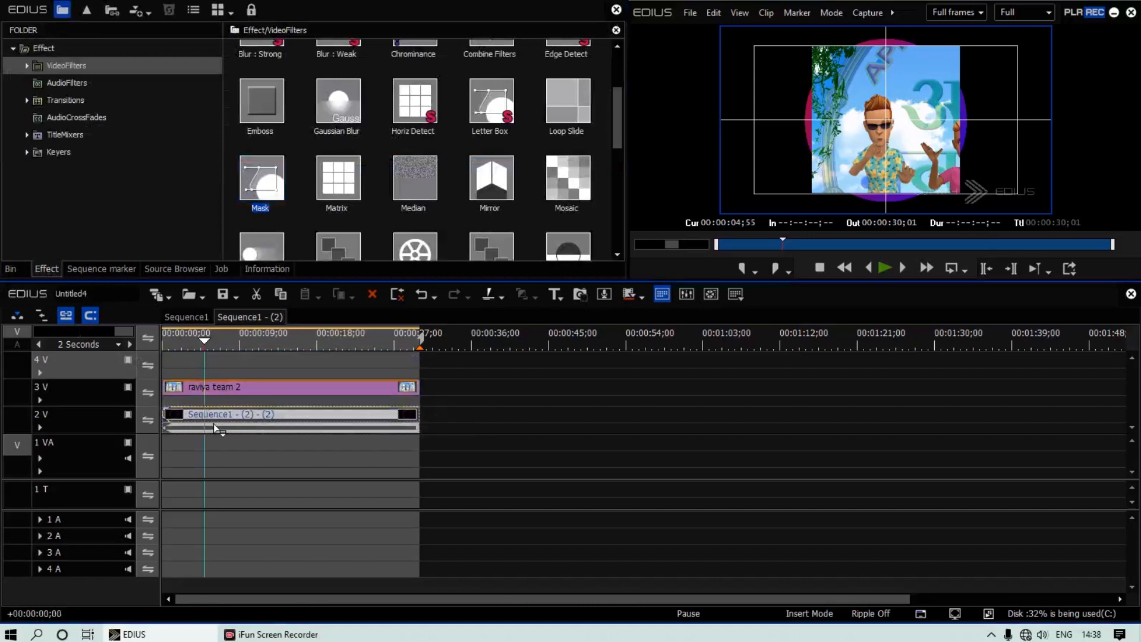
{"action": "left_click_drag", "start_coordinate": [216, 428], "coordinate": [352, 370]}
{"action": "left_click_drag", "start_coordinate": [215, 367], "coordinate": [216, 367]}
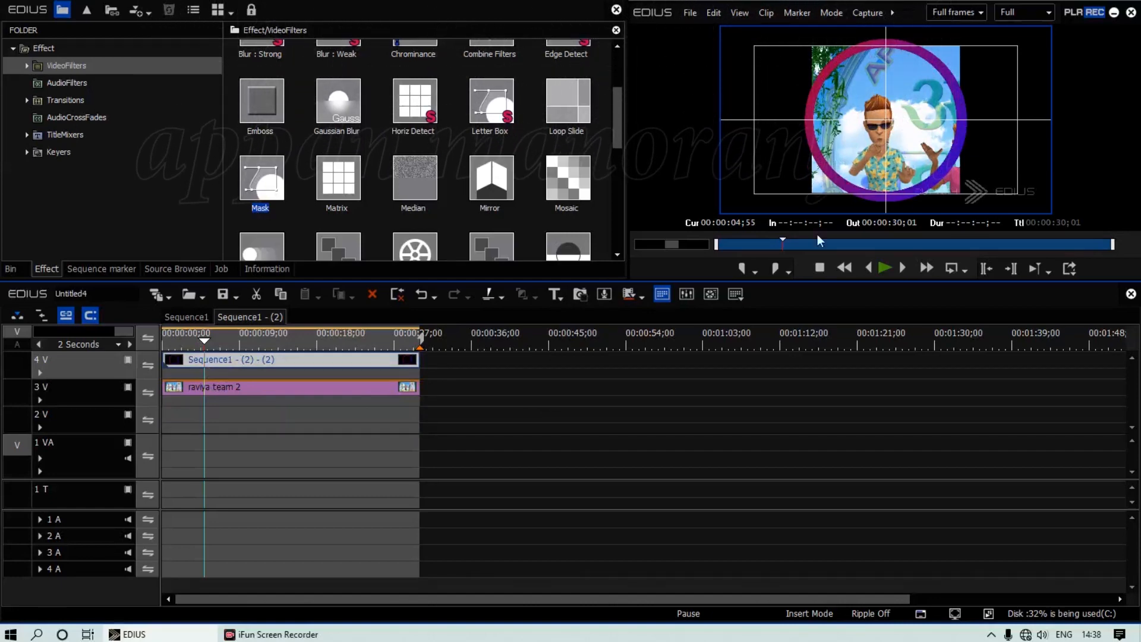
Step: Apply the Mask video filter to the ring clip on the 4 V track and draw a circular mask shape over the ring
{"action": "left_click_drag", "start_coordinate": [265, 184], "coordinate": [271, 362]}
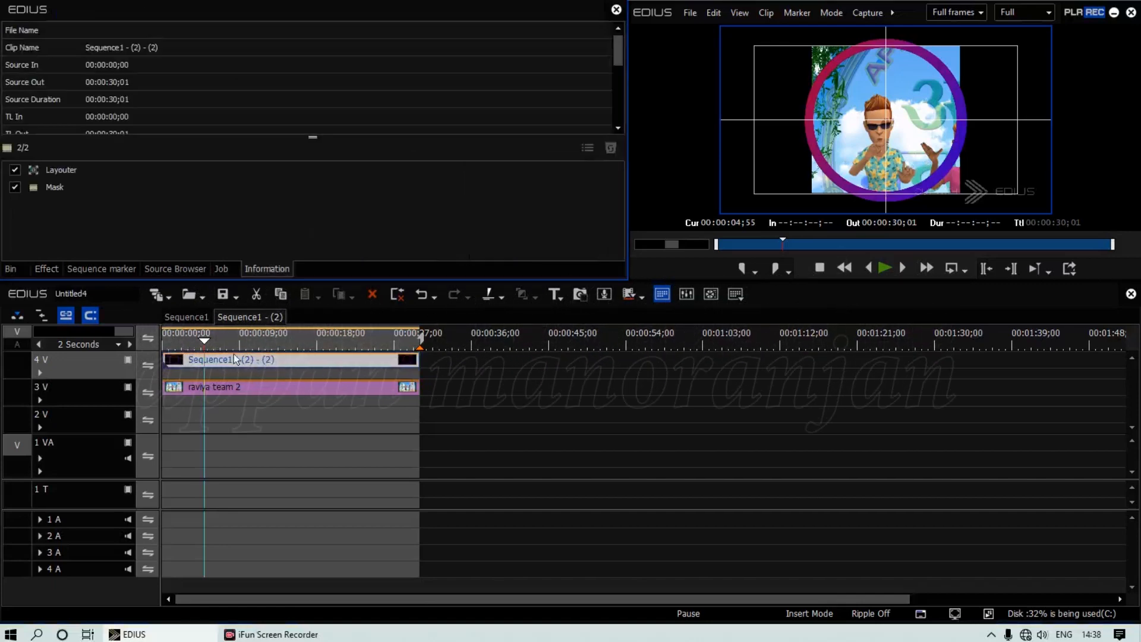
{"action": "double_click", "coordinate": [53, 187]}
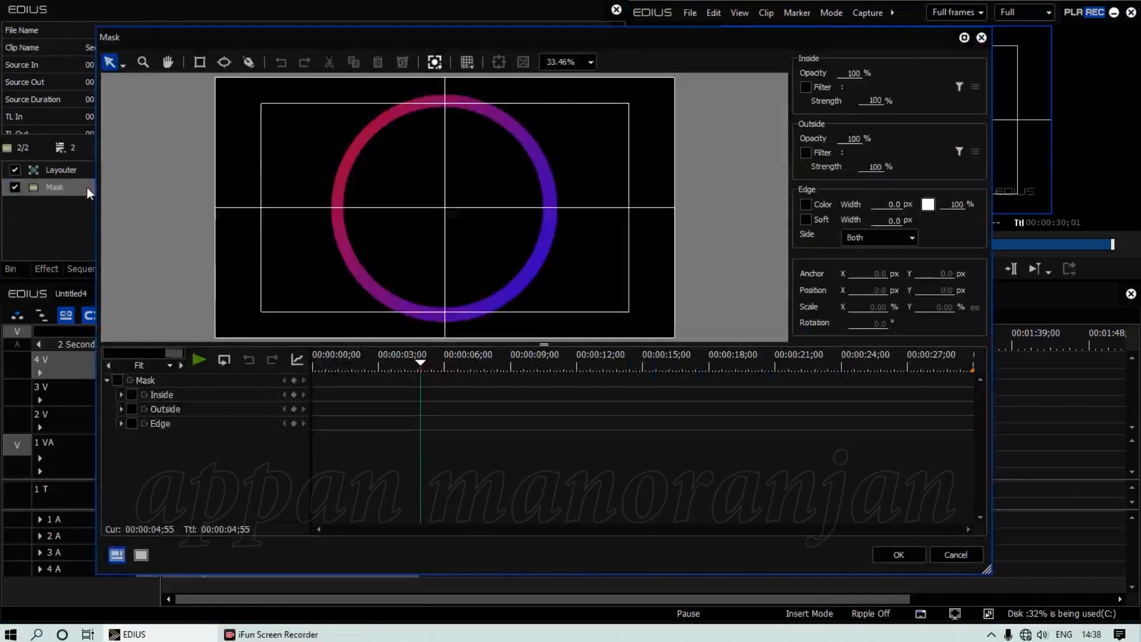
{"action": "left_click", "coordinate": [224, 62]}
{"action": "left_click_drag", "start_coordinate": [369, 130], "coordinate": [442, 203]}
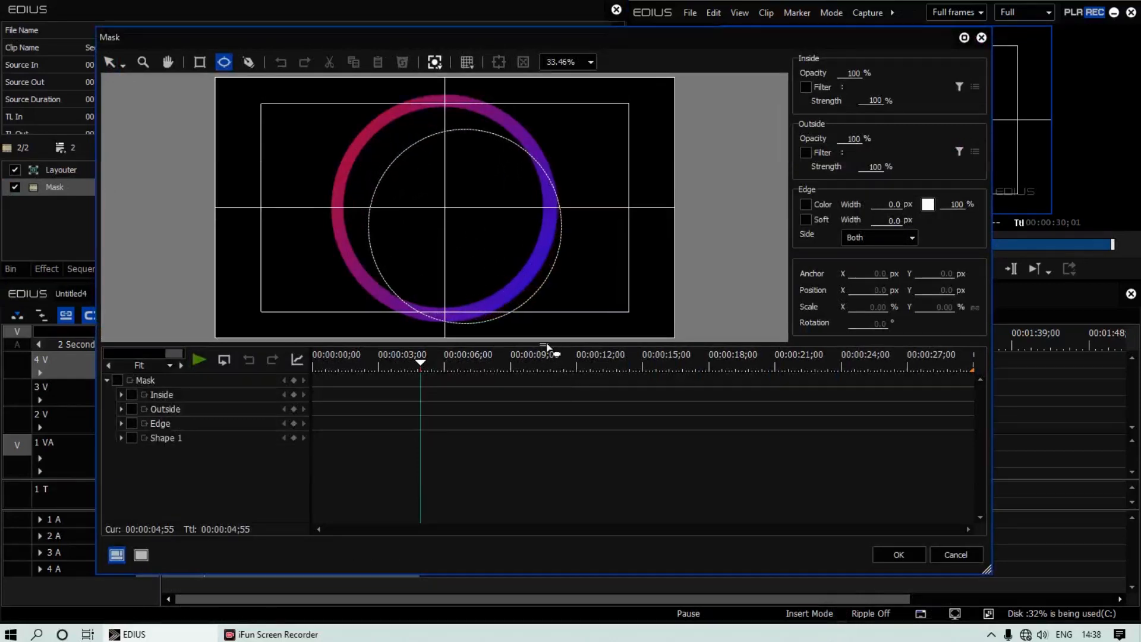
Step: Scale the circular mask shape to about 109.63%, position it at X 0.0 px, Y -10.4 px within the ring band, and confirm the Mask settings
{"action": "left_click_drag", "start_coordinate": [557, 372], "coordinate": [561, 326]}
{"action": "left_click_drag", "start_coordinate": [476, 237], "coordinate": [455, 216]}
{"action": "left_click_drag", "start_coordinate": [538, 298], "coordinate": [549, 317]}
{"action": "left_click_drag", "start_coordinate": [489, 256], "coordinate": [491, 253]}
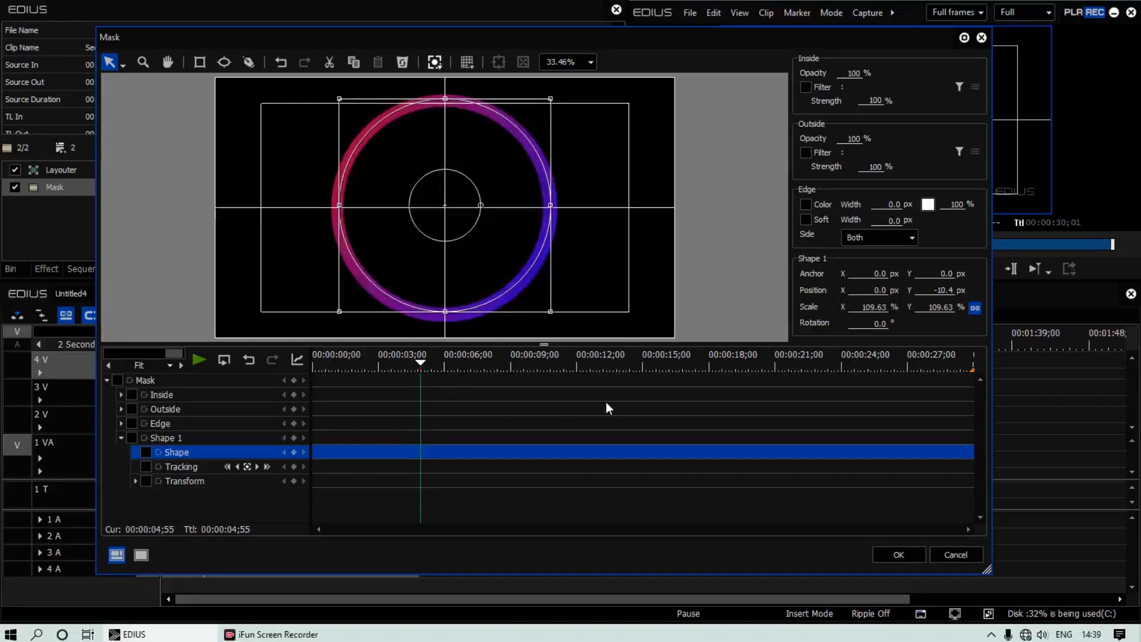
{"action": "left_click_drag", "start_coordinate": [793, 43], "coordinate": [740, 56]}
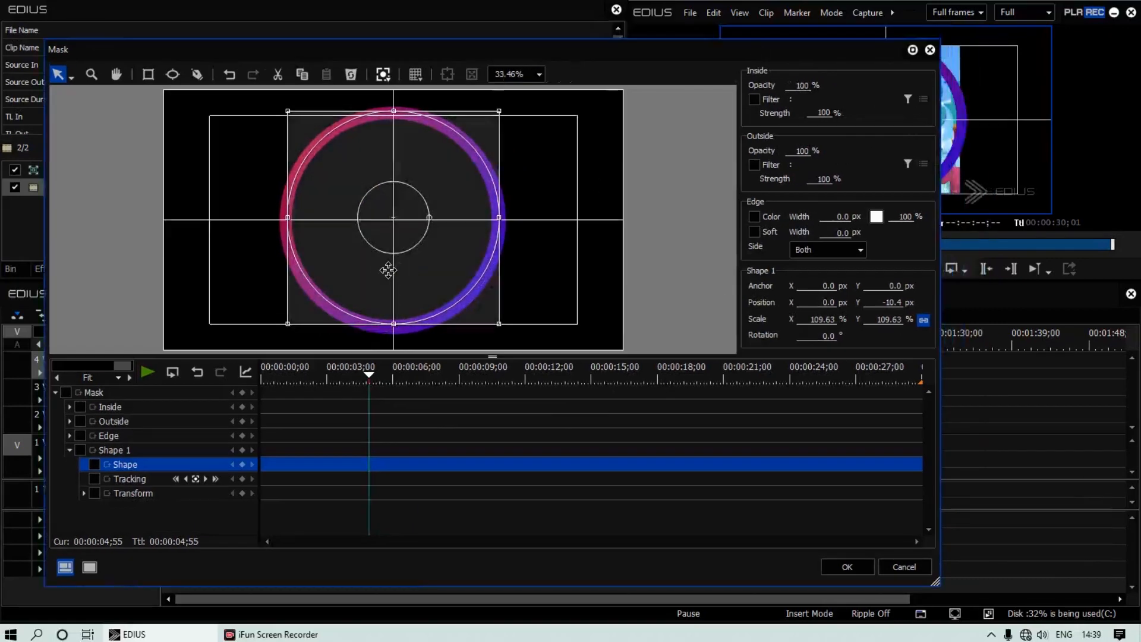
{"action": "left_click", "coordinate": [846, 567]}
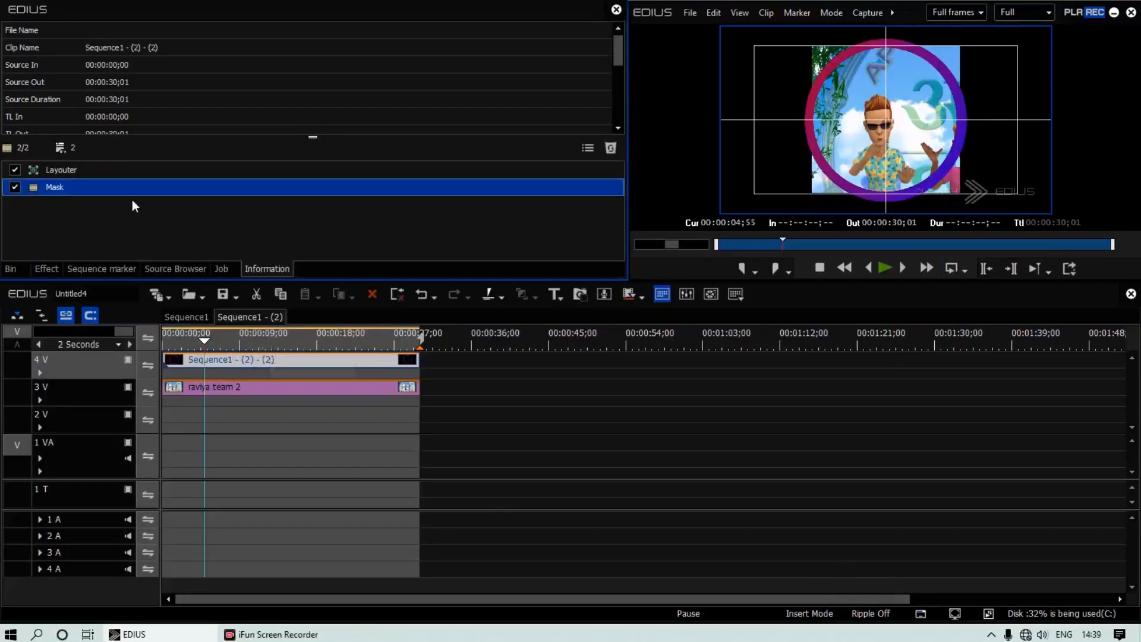
Step: Copy the ring clip's Mask filter onto the "raviya team 2" clip on the 3 V track and open the copied filter's settings
{"action": "left_click_drag", "start_coordinate": [66, 190], "coordinate": [332, 280]}
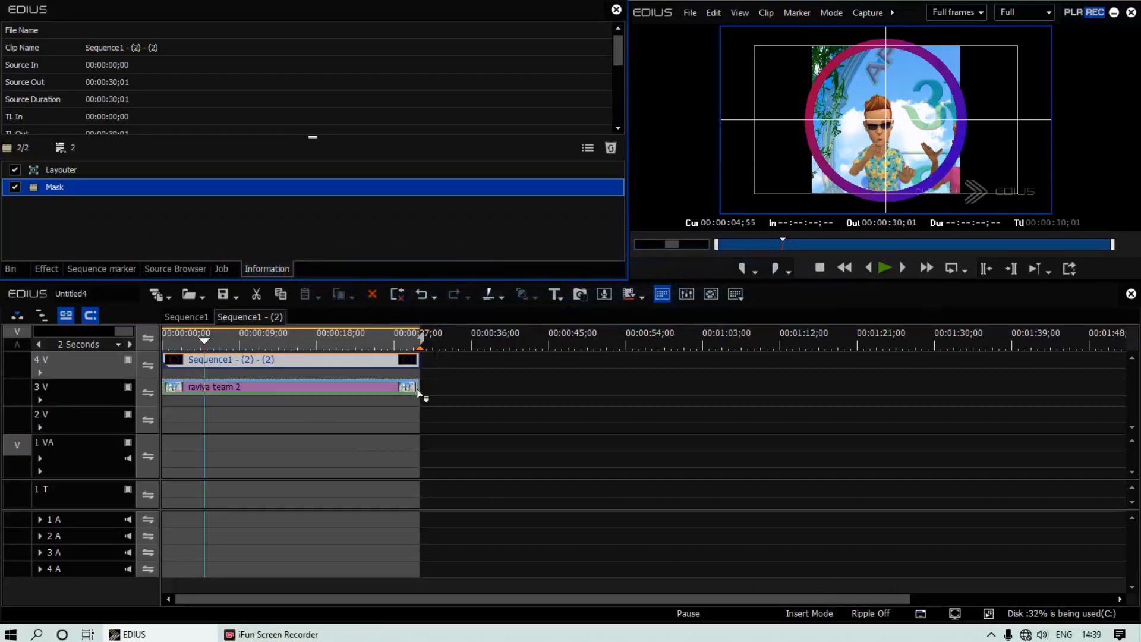
{"action": "left_click", "coordinate": [352, 390]}
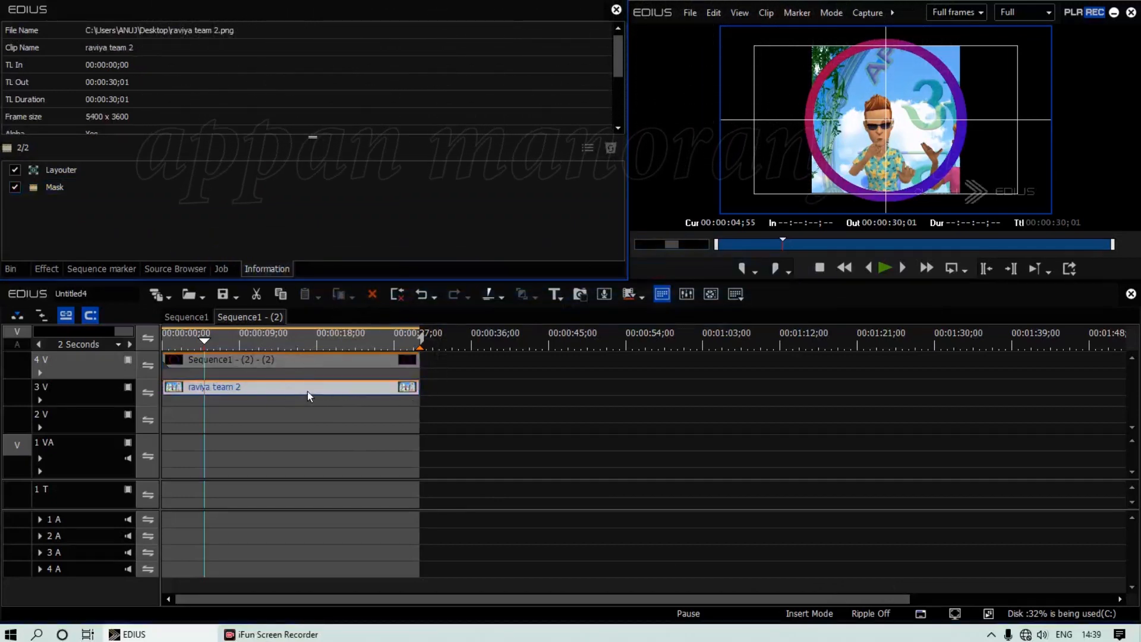
{"action": "left_click", "coordinate": [47, 189]}
{"action": "double_click", "coordinate": [48, 188]}
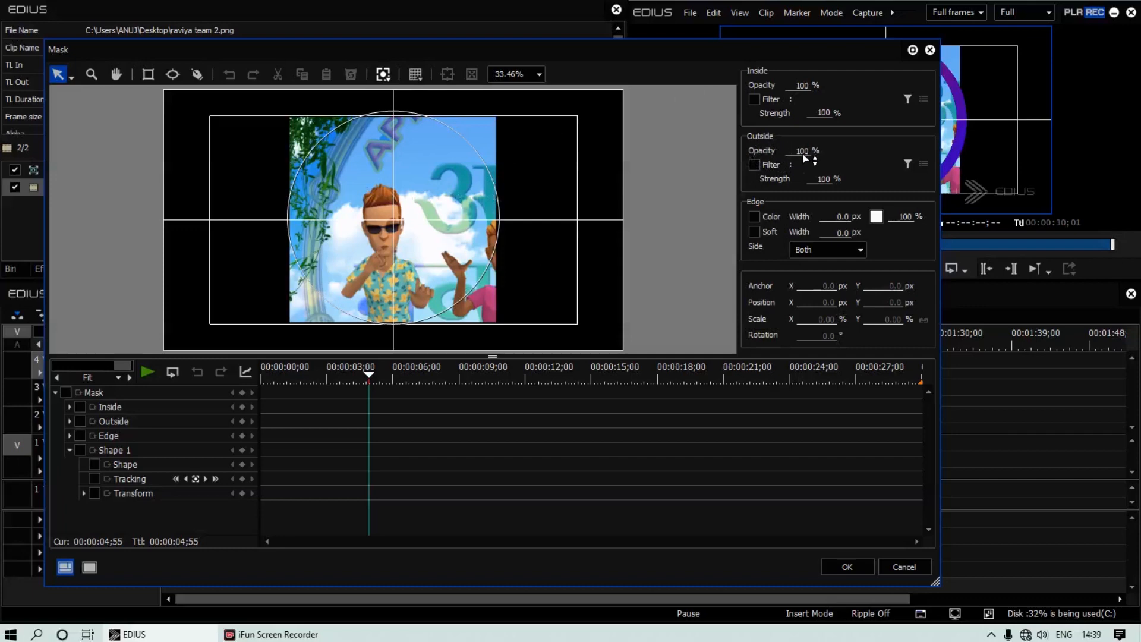
Step: Set the image mask's outside opacity to 0%, confirm the filter settings, and scrub the timeline to check the masked image
{"action": "type", "text": "0"}
{"action": "key", "text": "Return"}
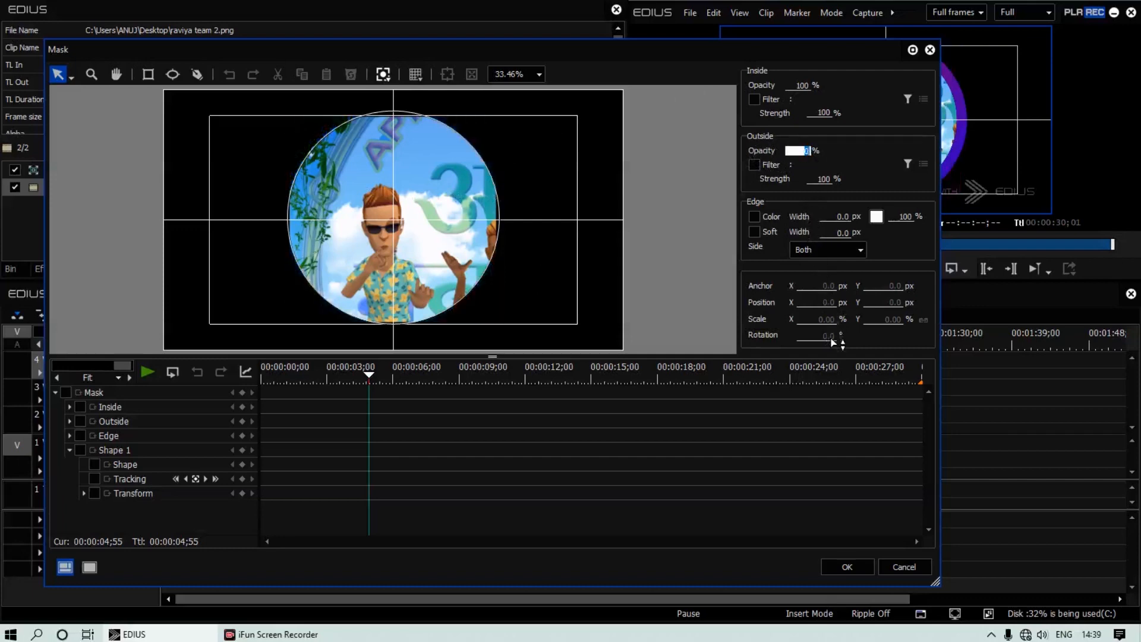
{"action": "left_click", "coordinate": [849, 569]}
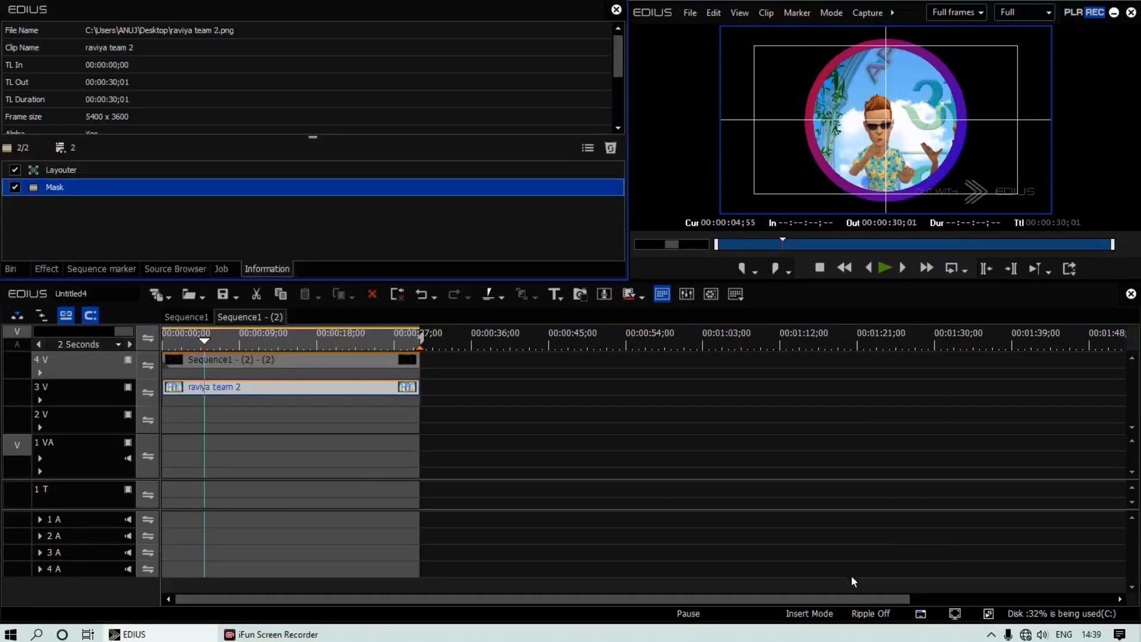
{"action": "left_click_drag", "start_coordinate": [249, 341], "coordinate": [350, 344]}
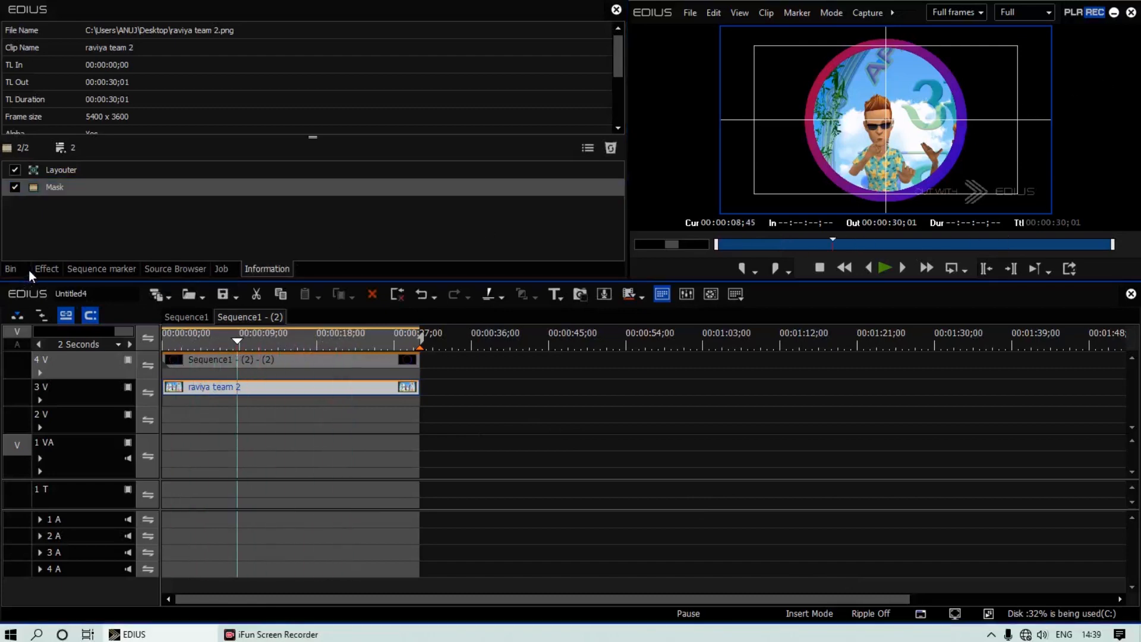
Step: Select the ring clip and the masked "raviya team 2" clip and add them to the bin as one nested sequence
{"action": "left_click", "coordinate": [10, 270]}
{"action": "left_click_drag", "start_coordinate": [259, 423], "coordinate": [329, 338]}
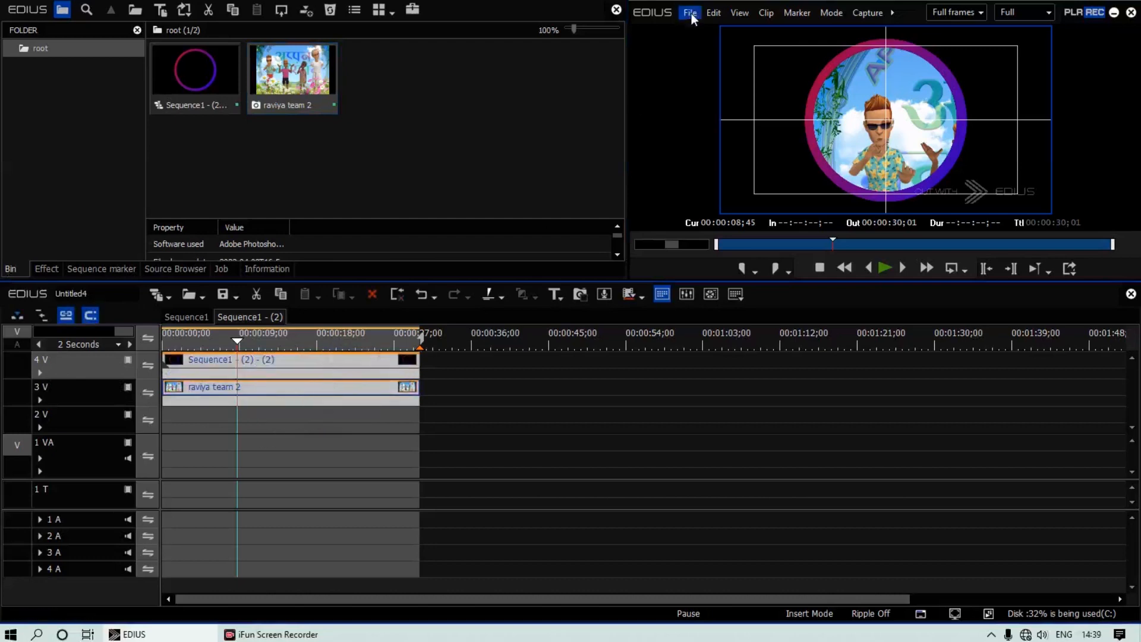
{"action": "left_click", "coordinate": [715, 14]}
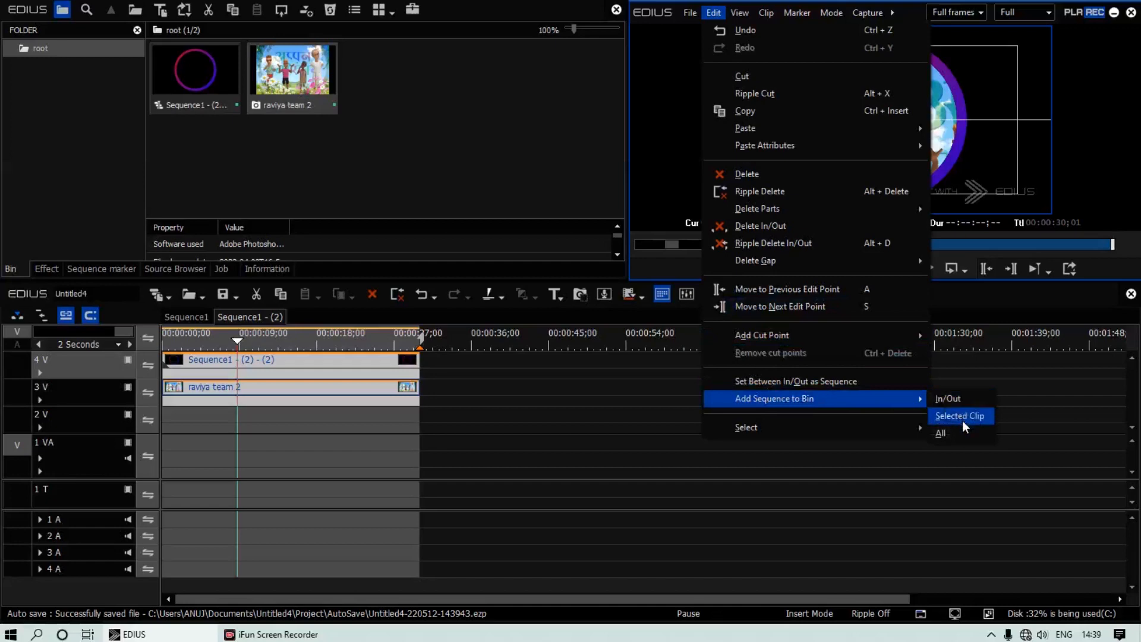
{"action": "left_click", "coordinate": [968, 416]}
Step: Replace the two timeline clips with the new nested sequence at the start of the 3 V track and enlarge the preview area
{"action": "left_click_drag", "start_coordinate": [390, 72], "coordinate": [164, 429]}
{"action": "left_click_drag", "start_coordinate": [401, 74], "coordinate": [177, 451]}
{"action": "mouse_move", "coordinate": [242, 344]}
{"action": "left_mouse_down"}
{"action": "mouse_move", "coordinate": [323, 354]}
{"action": "mouse_move", "coordinate": [223, 355]}
{"action": "left_mouse_up"}
{"action": "left_click_drag", "start_coordinate": [251, 440], "coordinate": [220, 406]}
{"action": "left_click", "coordinate": [234, 343]}
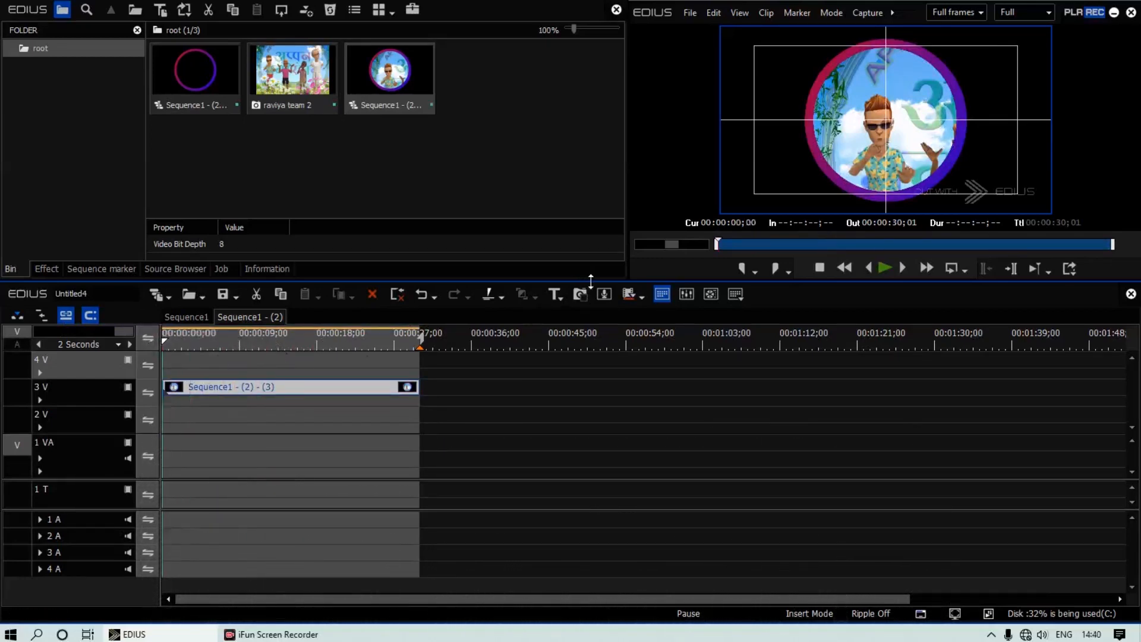
{"action": "left_click_drag", "start_coordinate": [620, 278], "coordinate": [621, 324]}
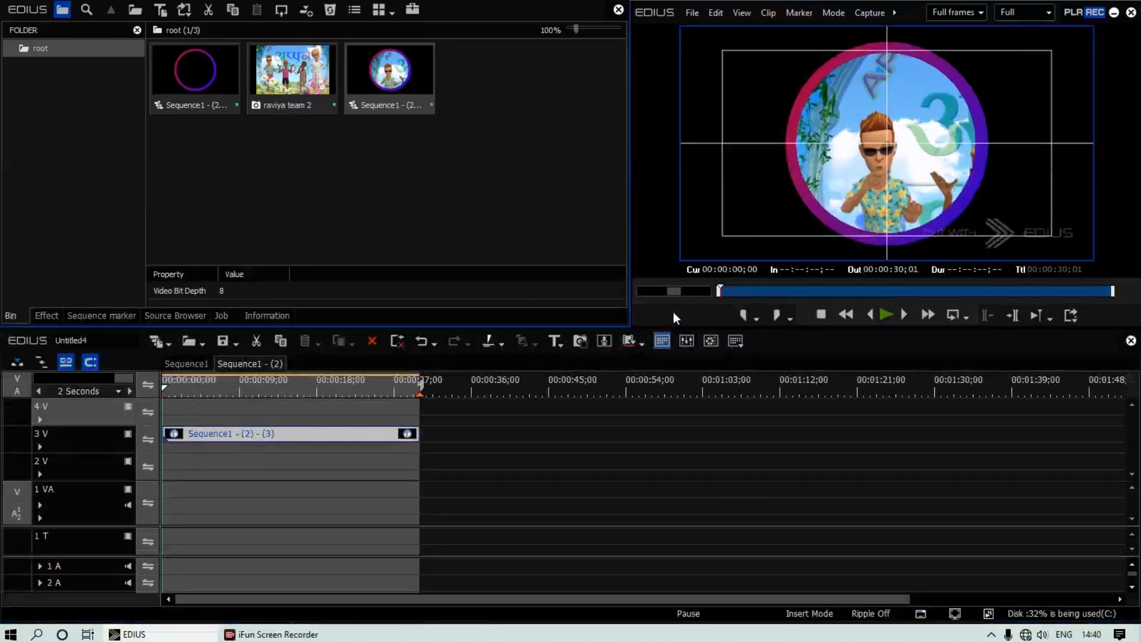
Step: Scale the nested sequence clip to 38.07% in the Layouter and position it at X -39.22%, Y 32.46% in the frame's lower-left corner
{"action": "left_click", "coordinate": [269, 315]}
{"action": "double_click", "coordinate": [87, 170]}
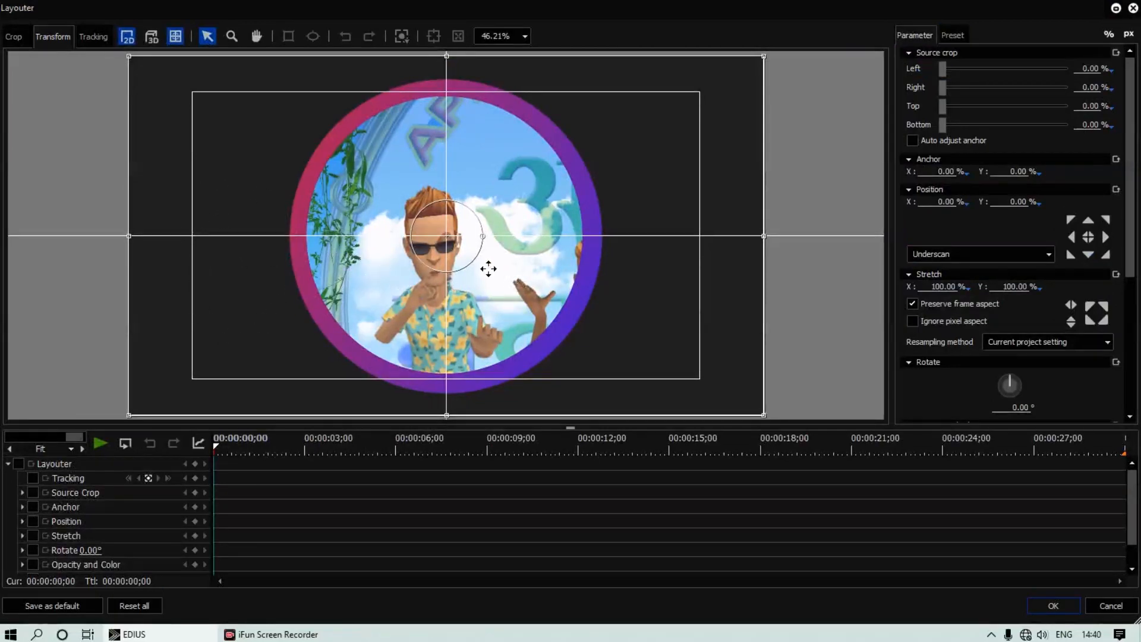
{"action": "left_click_drag", "start_coordinate": [765, 417], "coordinate": [568, 304]}
{"action": "left_click_drag", "start_coordinate": [456, 240], "coordinate": [243, 336]}
{"action": "left_click_drag", "start_coordinate": [254, 379], "coordinate": [208, 391]}
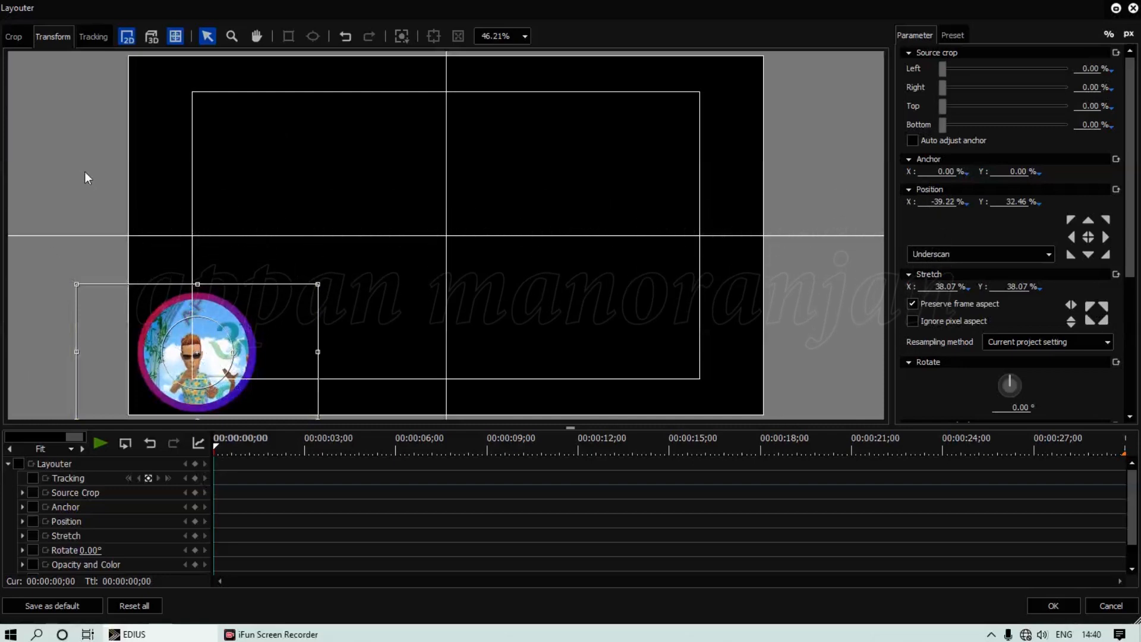
Step: Switch the Layouter to 3D mode and shift the clip's anchor to X -0.89%, Y 0.53%
{"action": "left_click", "coordinate": [149, 41]}
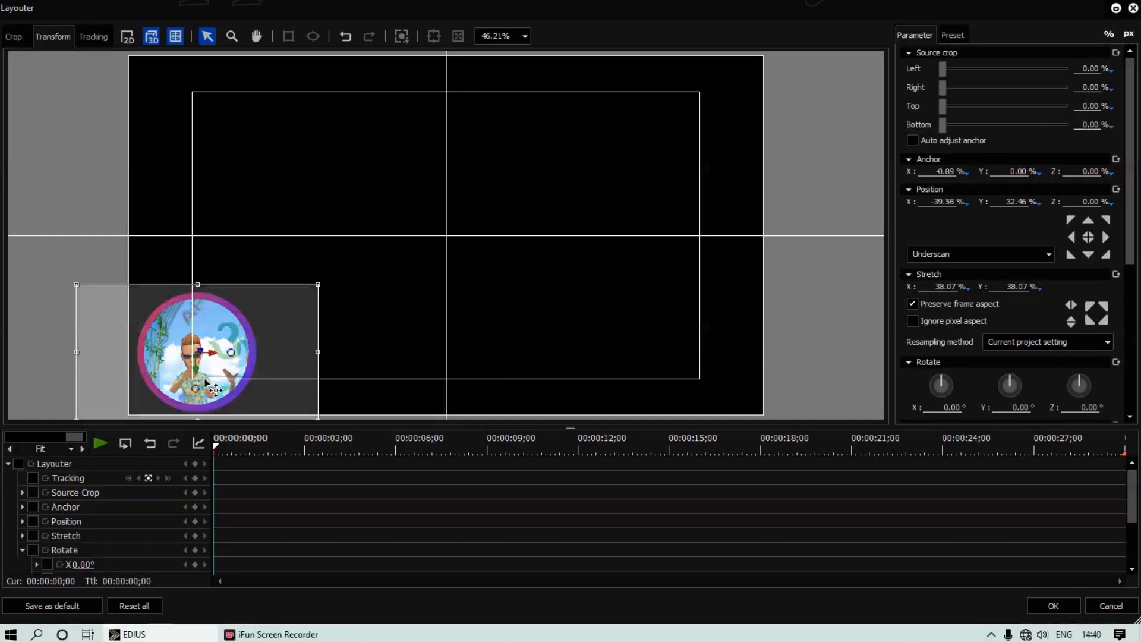
{"action": "left_click_drag", "start_coordinate": [214, 373], "coordinate": [198, 359]}
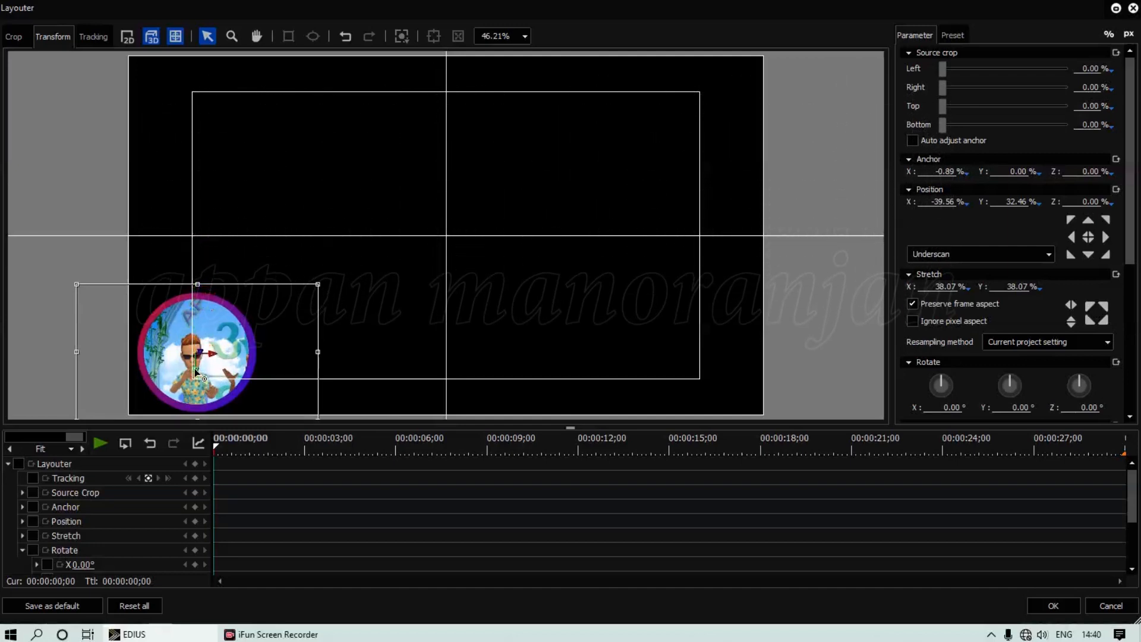
{"action": "left_click_drag", "start_coordinate": [196, 372], "coordinate": [197, 376]}
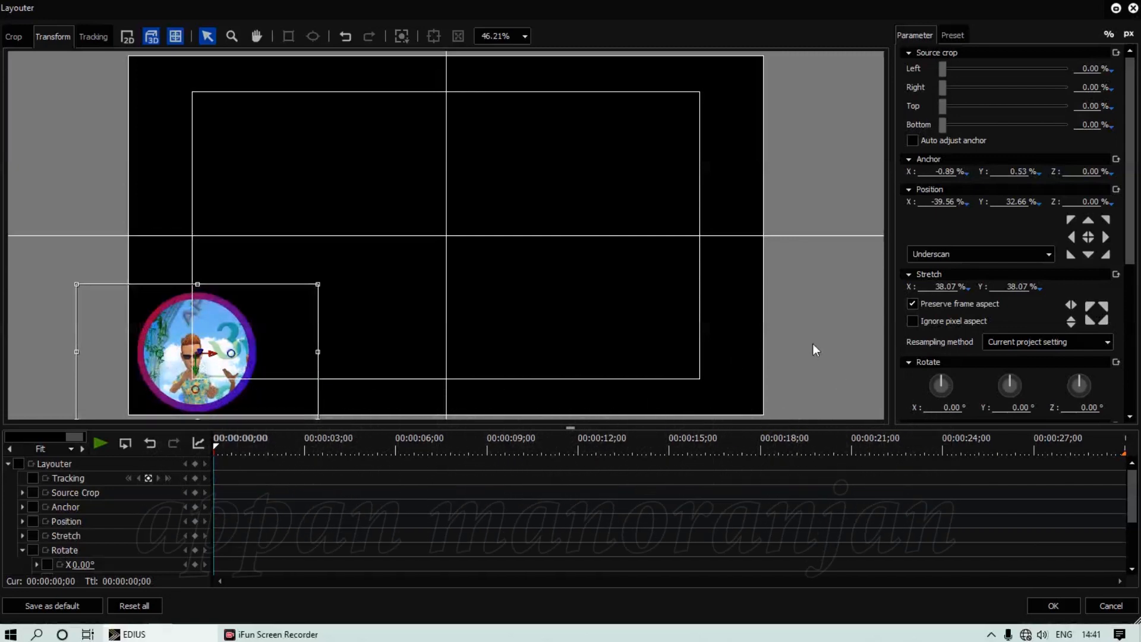
Step: Keyframe the Layouter so the ring travels past the frame's right edge by 00:00:30;01, confirm, and preview the motion
{"action": "left_click", "coordinate": [19, 468]}
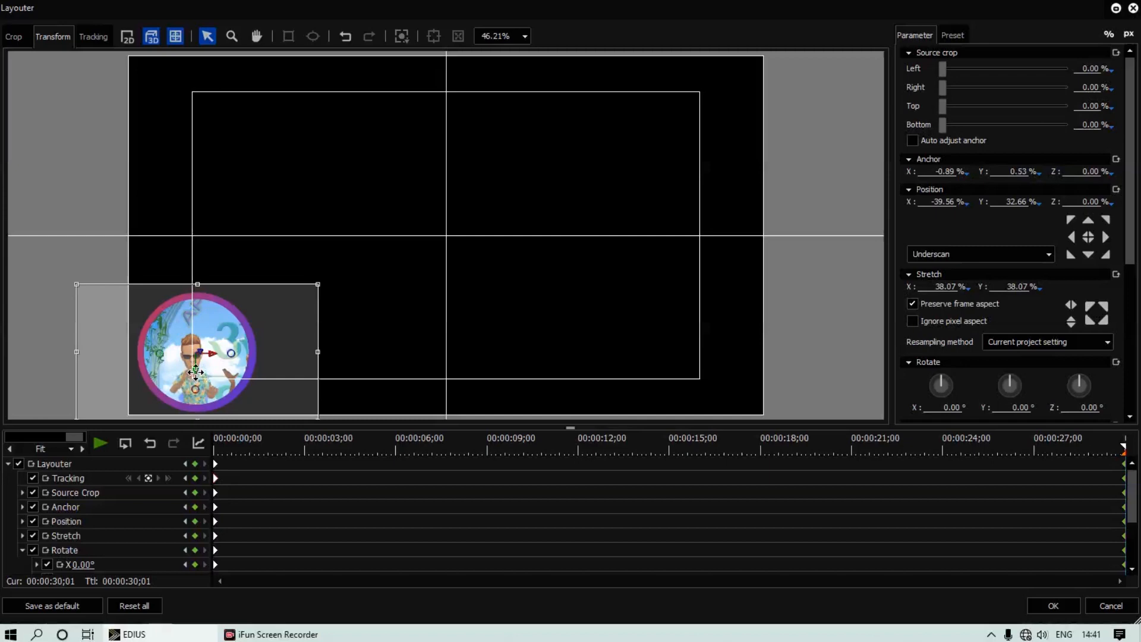
{"action": "left_click_drag", "start_coordinate": [199, 356], "coordinate": [756, 343]}
{"action": "key", "text": "ctrl+z"}
{"action": "left_click", "coordinate": [1052, 605]}
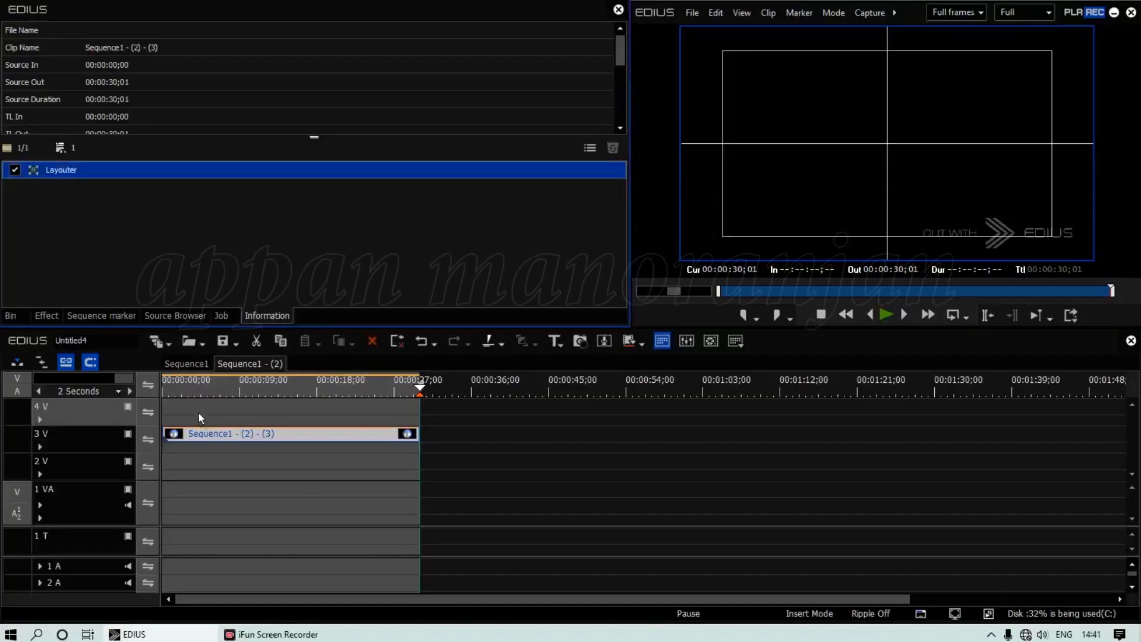
{"action": "key", "text": "space"}
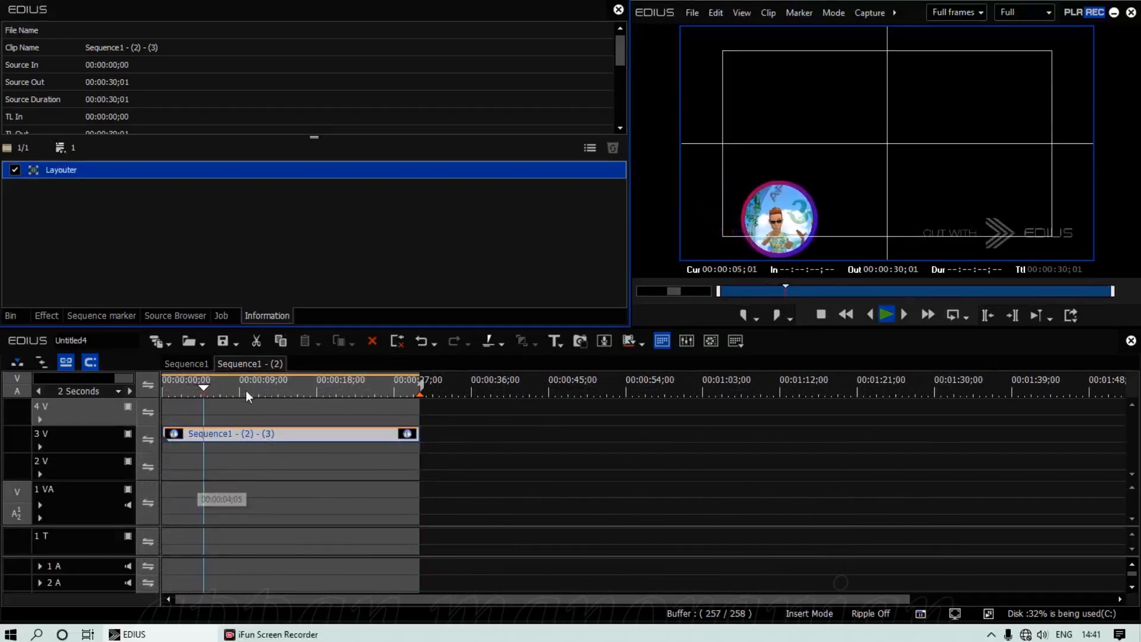
{"action": "left_click", "coordinate": [298, 390]}
{"action": "left_click_drag", "start_coordinate": [298, 390], "coordinate": [247, 392]}
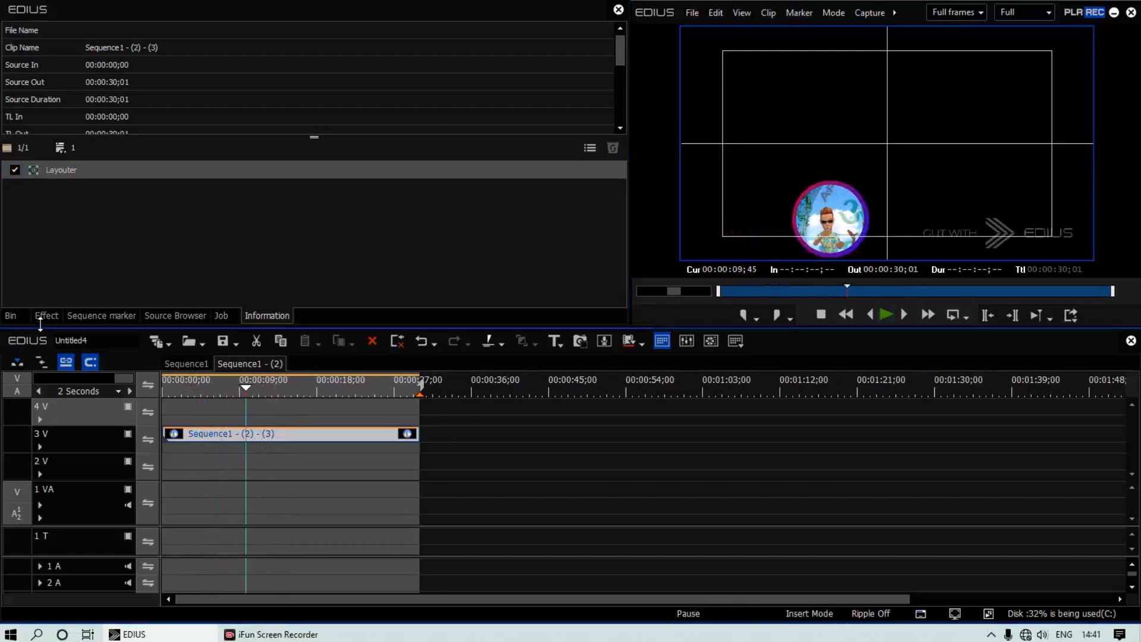
Step: Select the animated sequence clip on 3 V and add it to the bin as a new nested sequence
{"action": "left_click", "coordinate": [10, 316]}
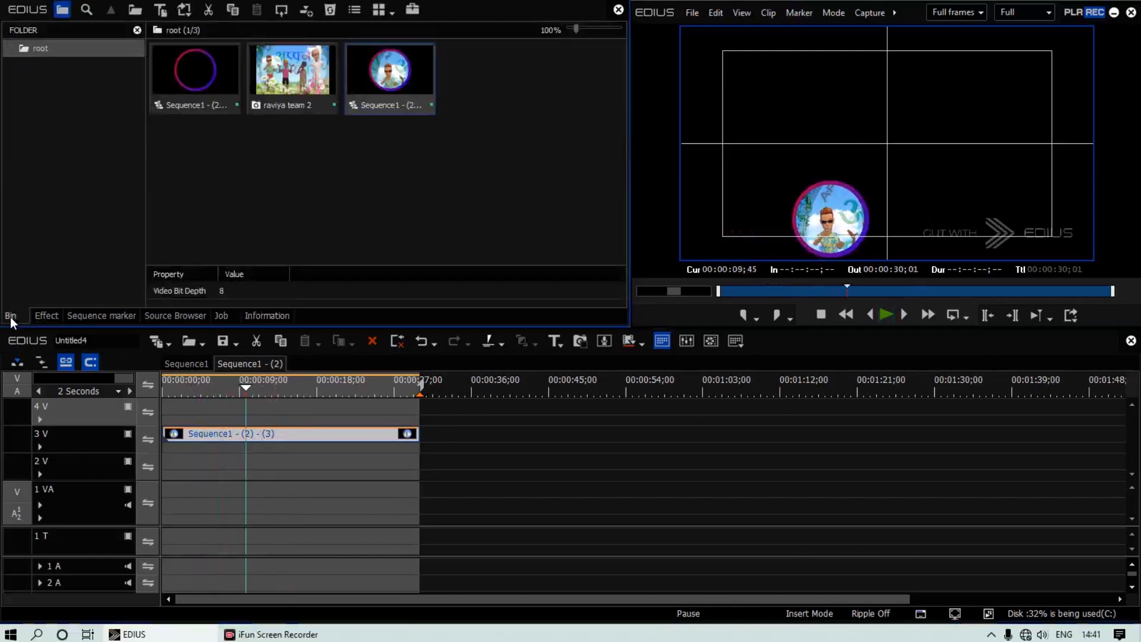
{"action": "left_click_drag", "start_coordinate": [247, 494], "coordinate": [315, 406]}
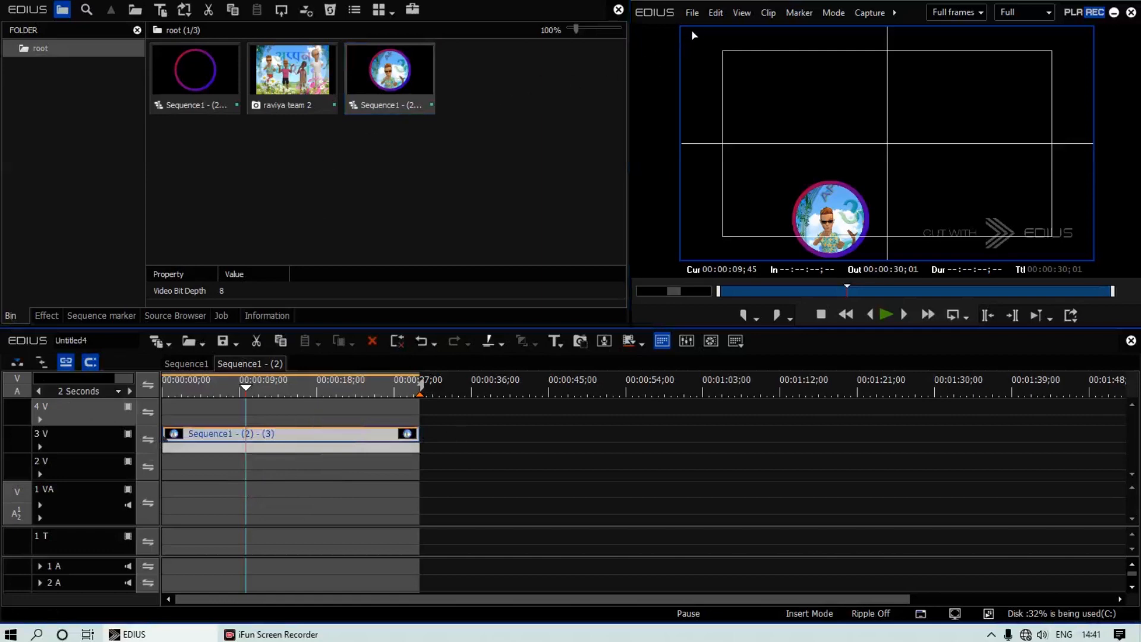
{"action": "left_click", "coordinate": [694, 13]}
{"action": "mouse_move", "coordinate": [691, 409]}
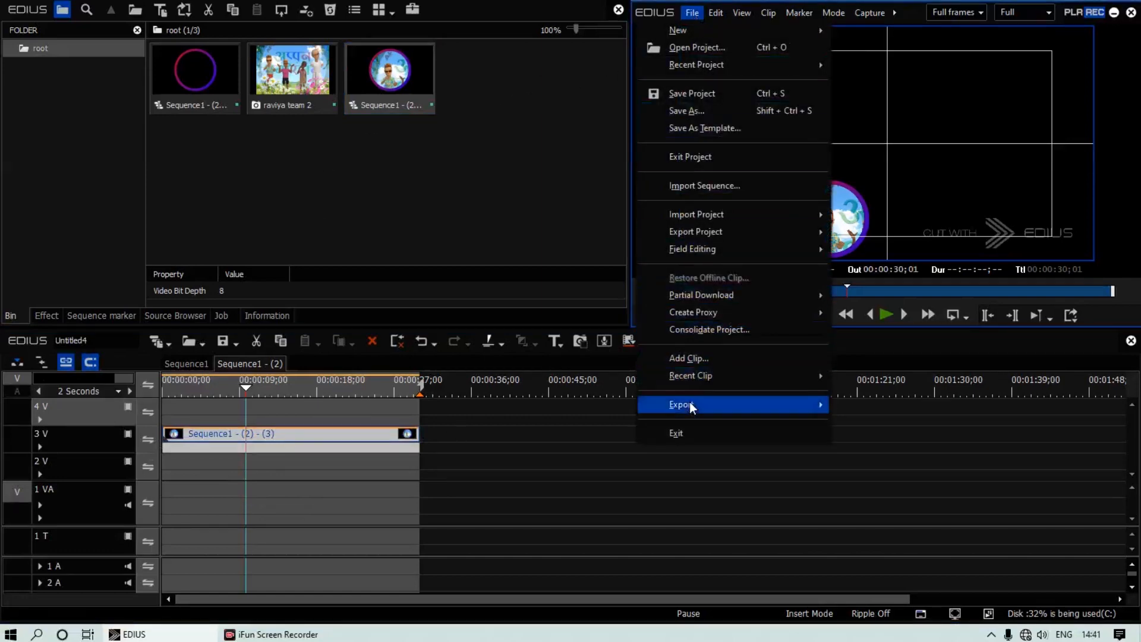
{"action": "mouse_move", "coordinate": [716, 12]}
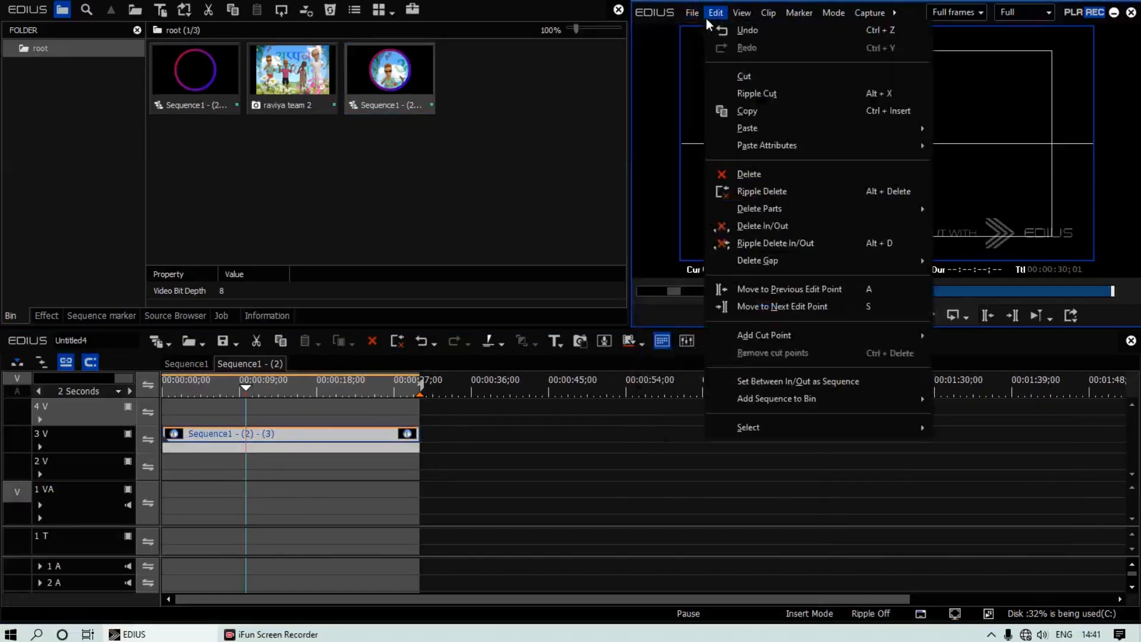
{"action": "mouse_move", "coordinate": [807, 402]}
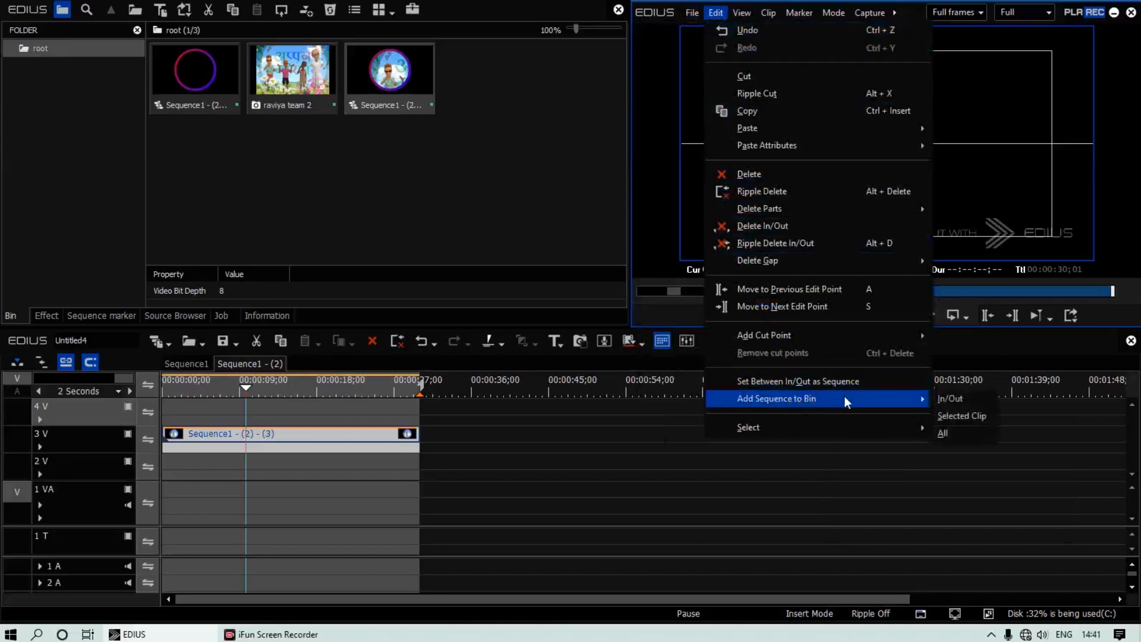
{"action": "left_click", "coordinate": [972, 416]}
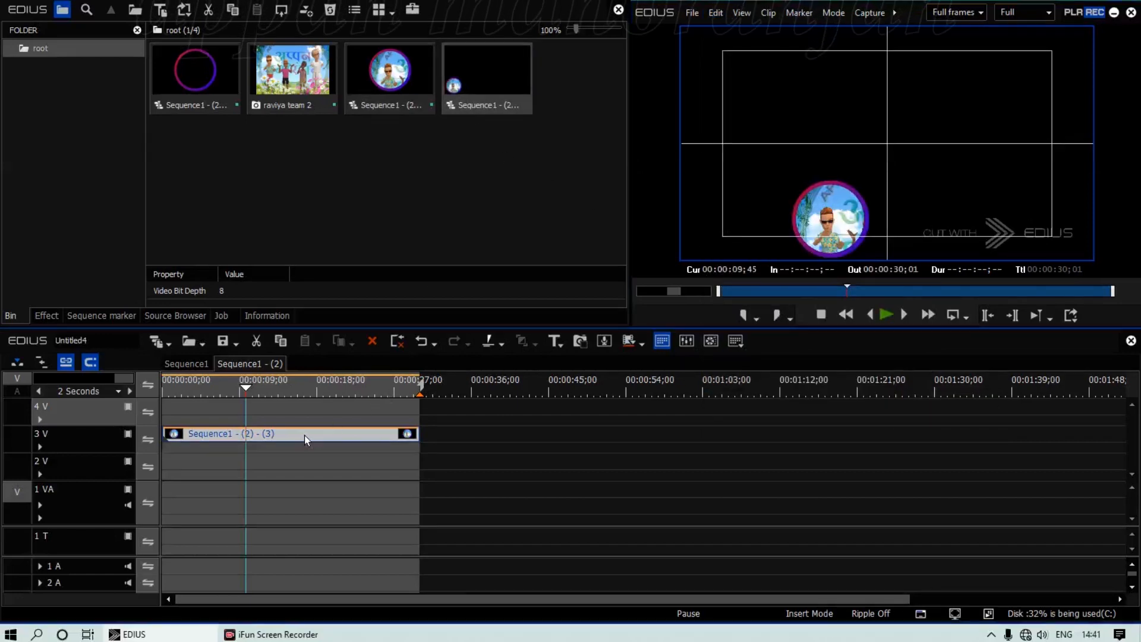
Step: Delete the animated clip from the timeline, import the "dub" video into the bin, and place it on the 1 VA track
{"action": "key", "text": "Delete"}
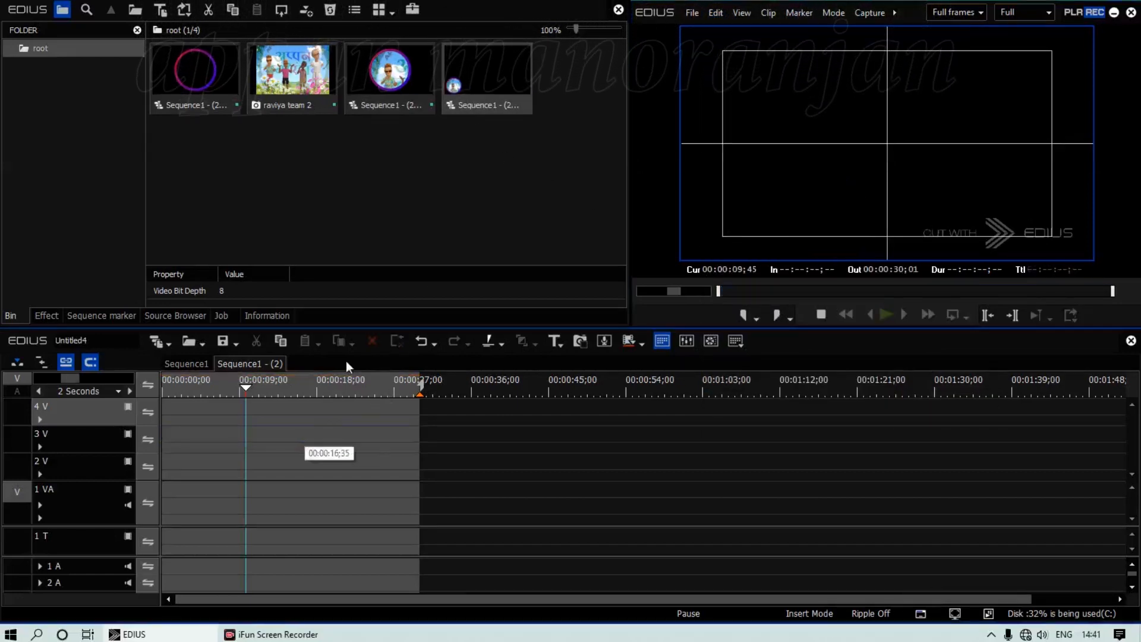
{"action": "double_click", "coordinate": [383, 197]}
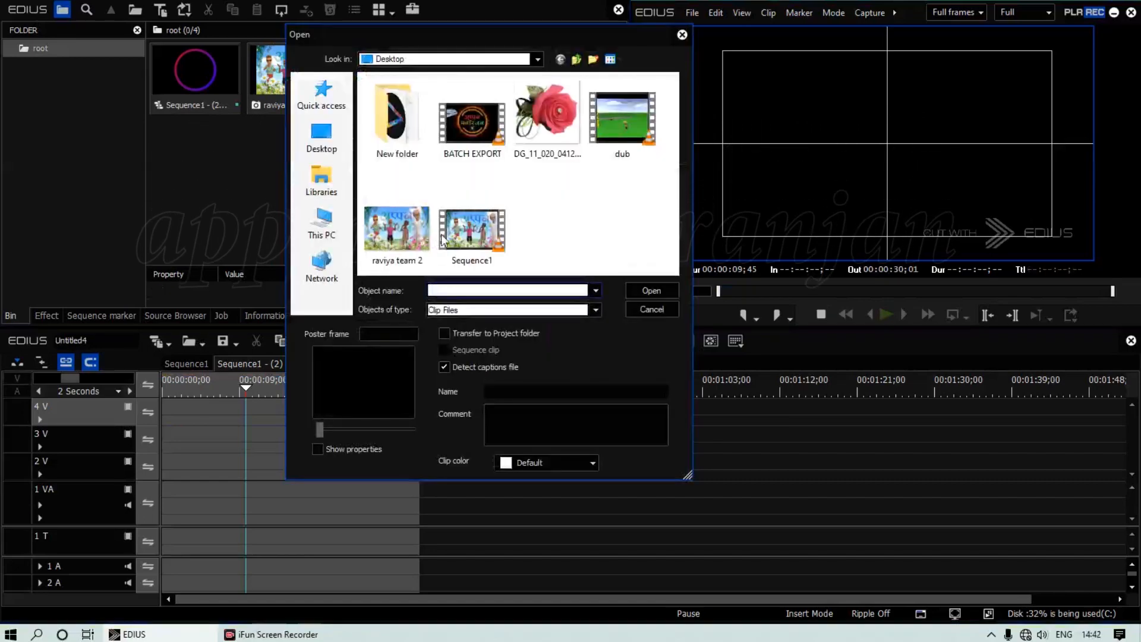
{"action": "key", "text": "Escape"}
{"action": "left_click_drag", "start_coordinate": [230, 148], "coordinate": [233, 462]}
{"action": "left_click_drag", "start_coordinate": [409, 489], "coordinate": [192, 501]}
Step: Place the animated ring sequence from the bin on the 2 V track at 00:00:46;39 above the "dub" clip
{"action": "left_click_drag", "start_coordinate": [333, 387], "coordinate": [556, 392]}
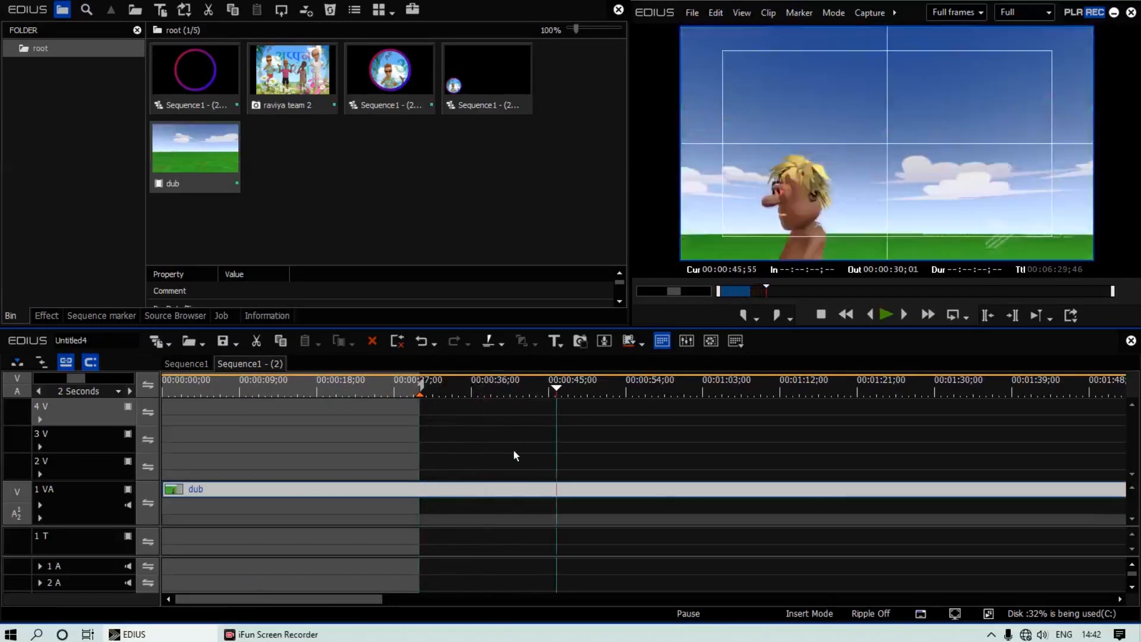
{"action": "key", "text": "ctrl+0"}
{"action": "key", "text": "space"}
{"action": "key", "text": "space"}
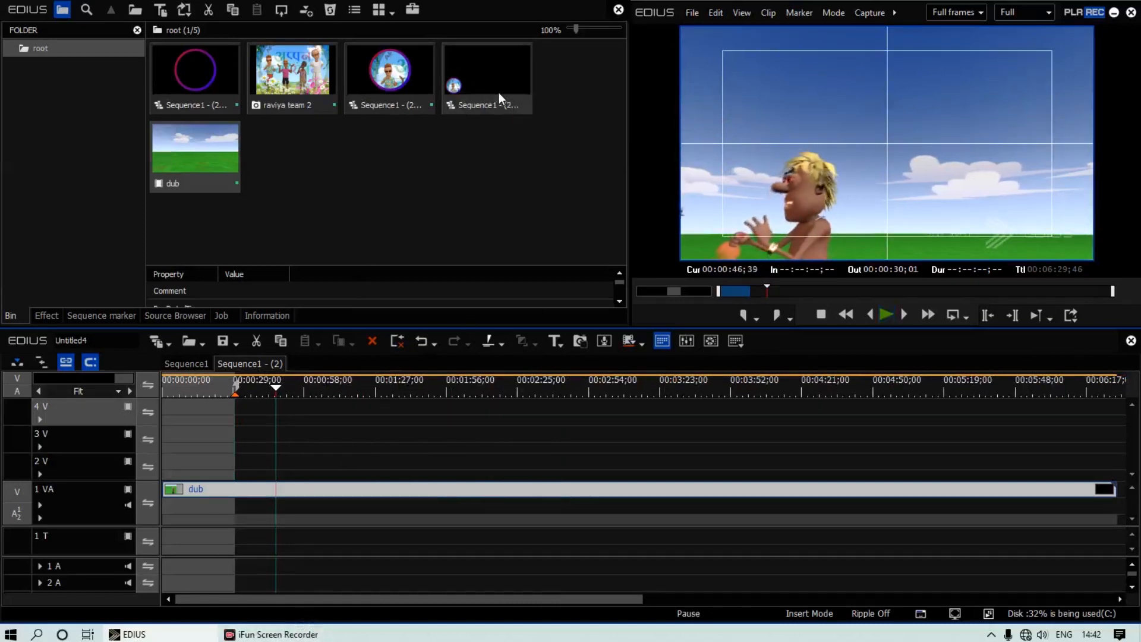
{"action": "left_click_drag", "start_coordinate": [504, 97], "coordinate": [421, 124]}
{"action": "left_click_drag", "start_coordinate": [289, 471], "coordinate": [276, 462]}
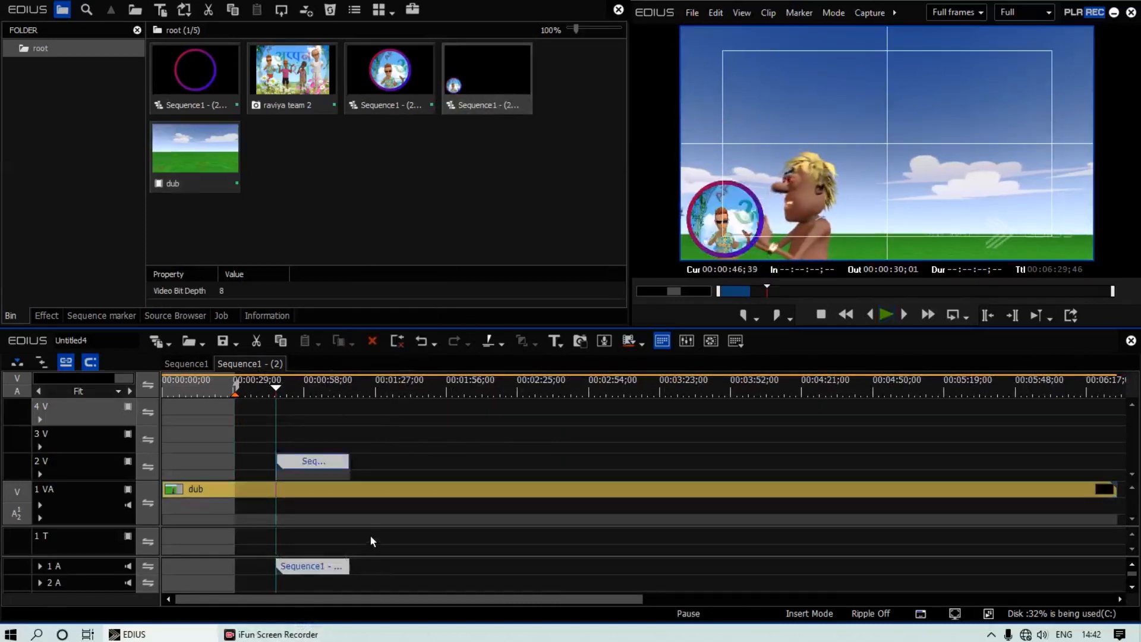
Step: Play and scrub the timeline around the 2 V overlay to check how the ring moves across the "dub" video
{"action": "key", "text": "ctrl+0"}
{"action": "key", "text": "space"}
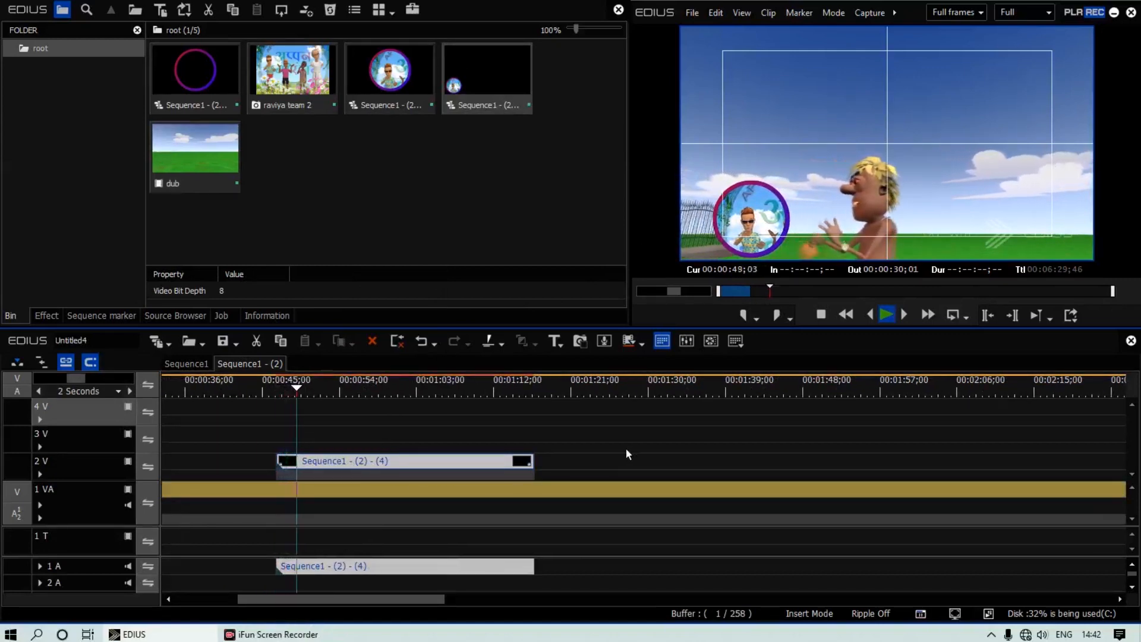
{"action": "key", "text": "space"}
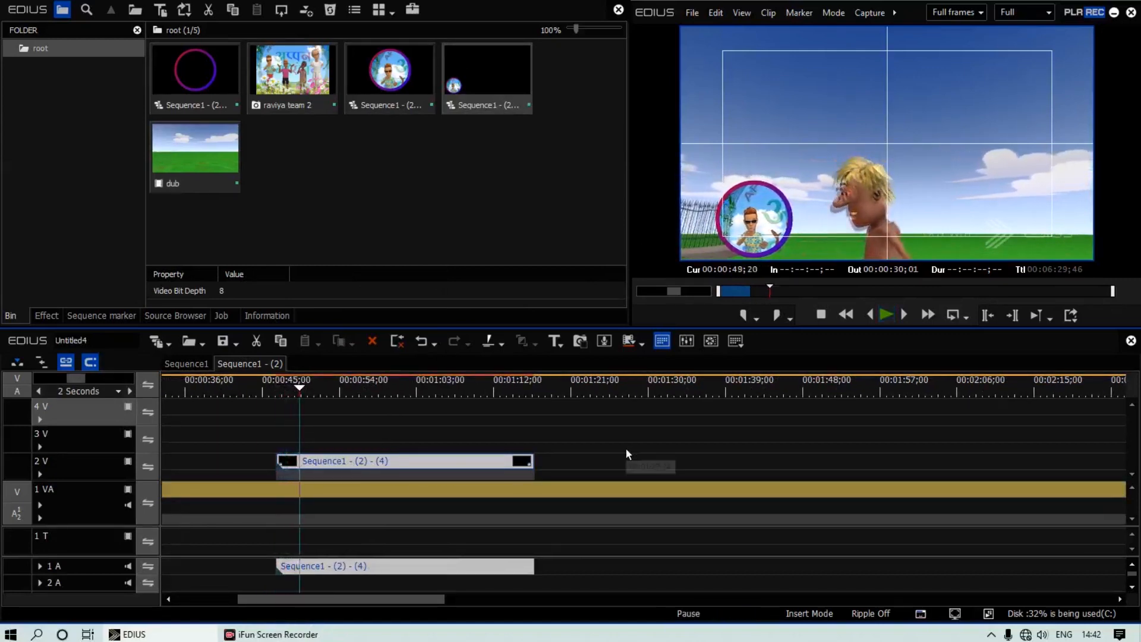
{"action": "left_click", "coordinate": [262, 380]}
{"action": "key", "text": "space"}
{"action": "scroll", "coordinate": [237, 439], "scroll_direction": "up", "scroll_amount": 3}
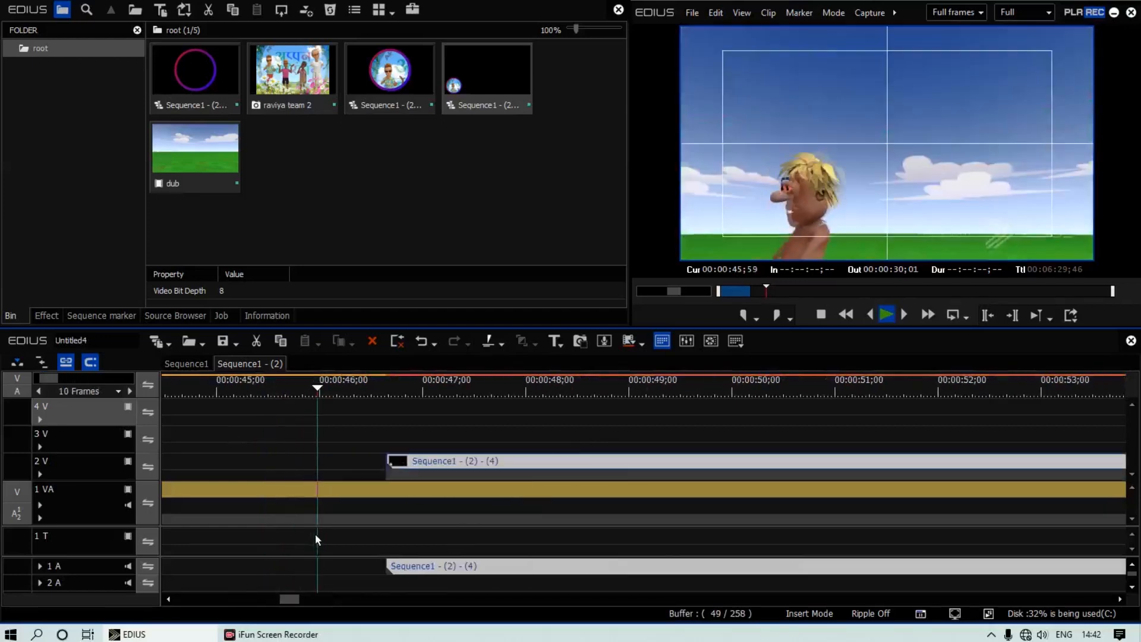
{"action": "scroll", "coordinate": [334, 515], "scroll_direction": "down", "scroll_amount": 3}
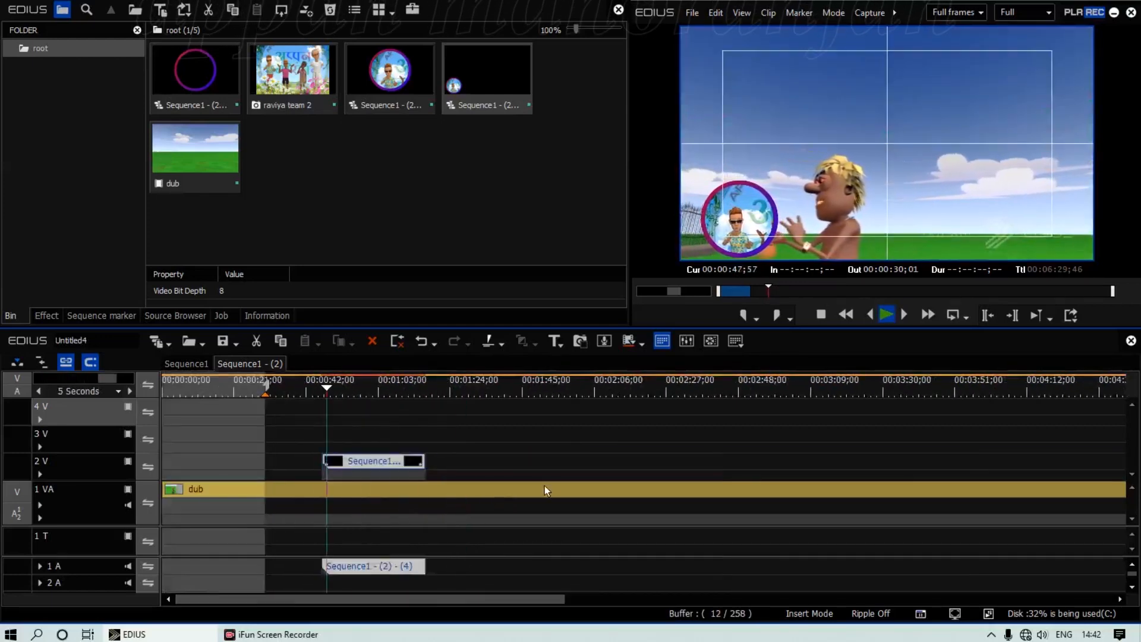
{"action": "left_click", "coordinate": [416, 388]}
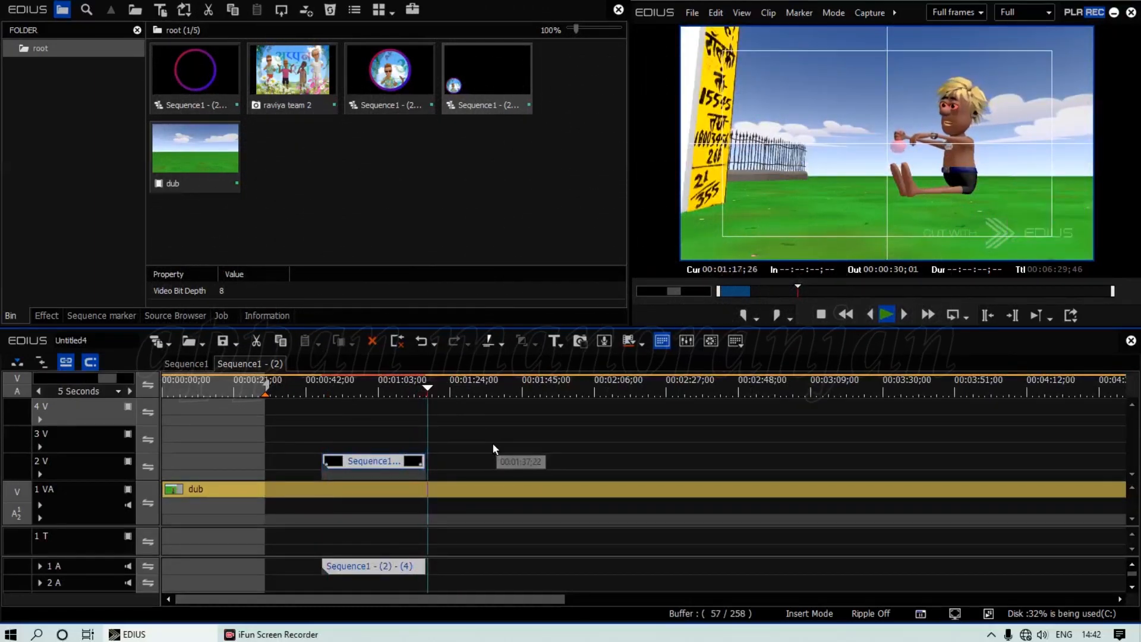
{"action": "left_click", "coordinate": [336, 391]}
{"action": "left_click", "coordinate": [316, 394]}
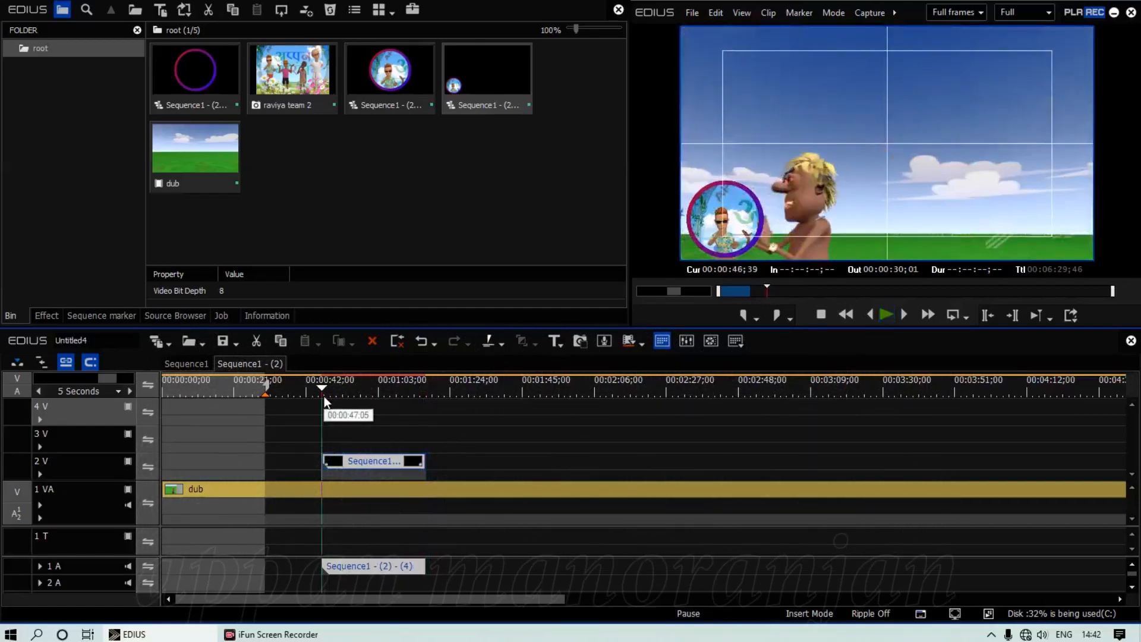
Step: Undo the 2 V placement and place the animated ring sequence on the 1 T track instead
{"action": "key", "text": "ctrl+z"}
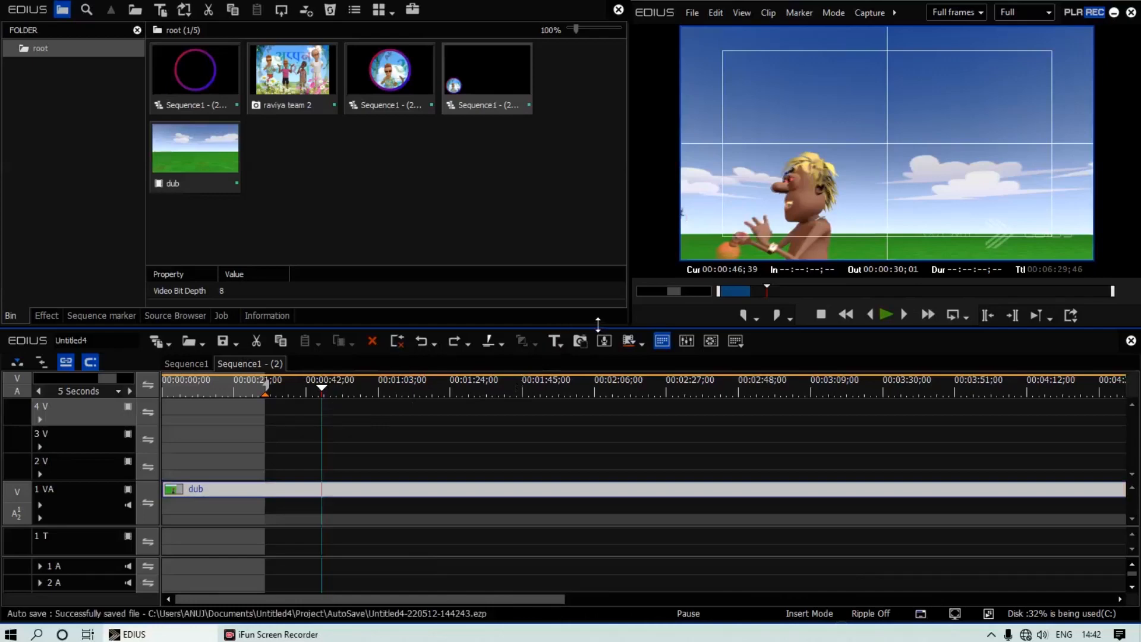
{"action": "left_click_drag", "start_coordinate": [598, 324], "coordinate": [587, 250]}
{"action": "left_click_drag", "start_coordinate": [585, 235], "coordinate": [585, 234]}
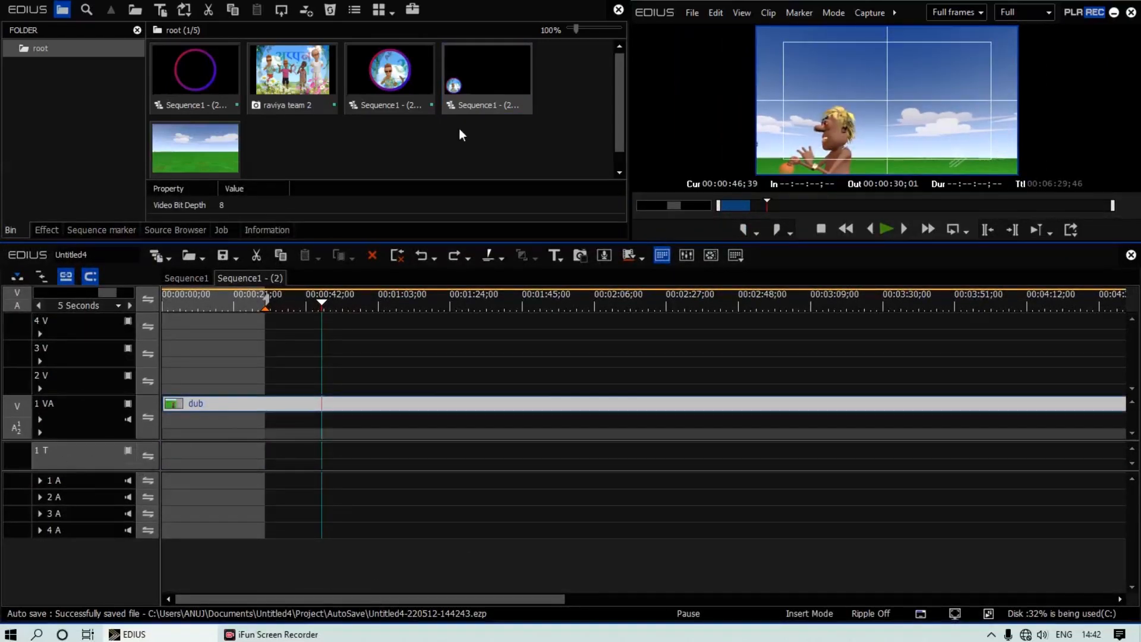
{"action": "left_click_drag", "start_coordinate": [466, 77], "coordinate": [363, 415]}
{"action": "scroll", "coordinate": [358, 335], "scroll_direction": "up", "scroll_amount": 2}
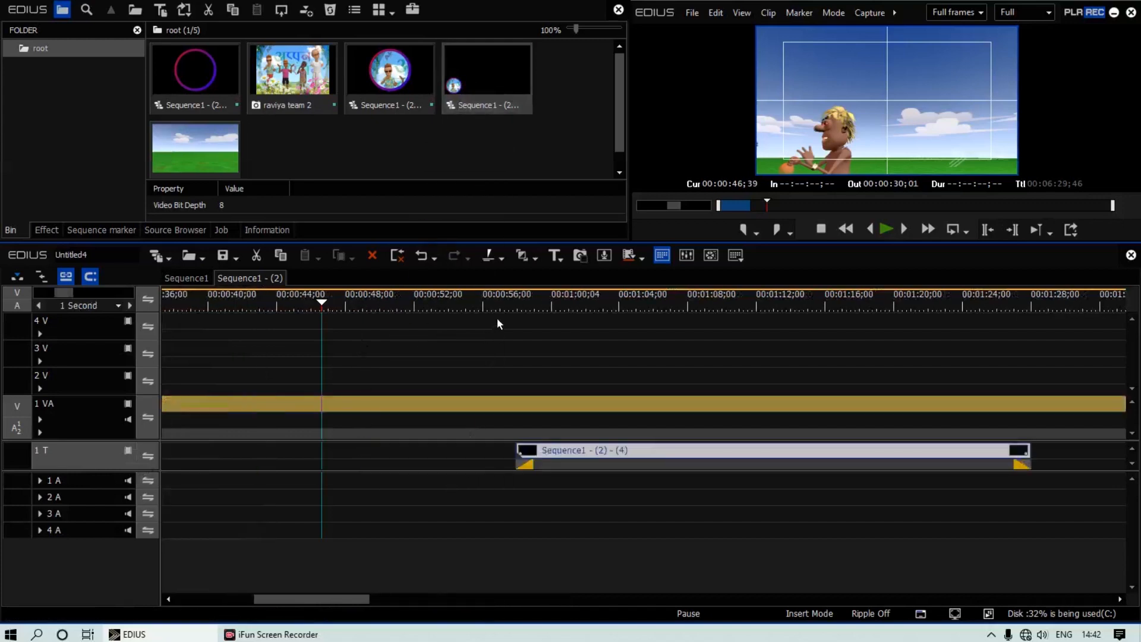
Step: Play and scrub through the 1 T overlay to check the ring's travel across the video and its transition at the clip's end
{"action": "left_click", "coordinate": [486, 307]}
{"action": "key", "text": "space"}
{"action": "key", "text": "ctrl+0"}
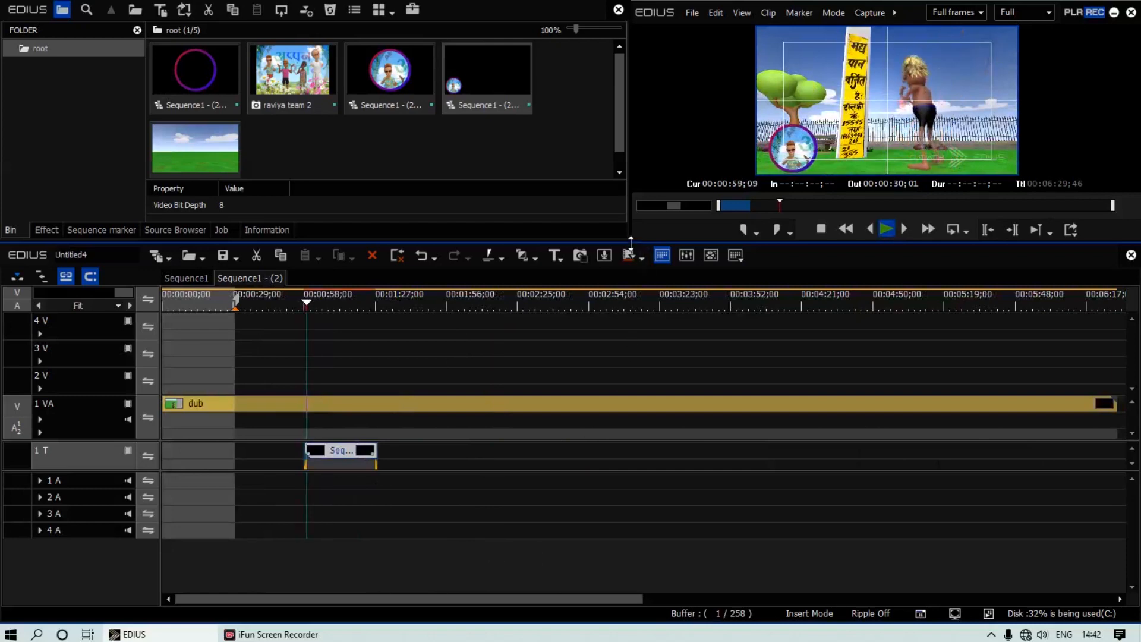
{"action": "left_click_drag", "start_coordinate": [629, 240], "coordinate": [628, 278]}
{"action": "left_click_drag", "start_coordinate": [308, 345], "coordinate": [368, 353]}
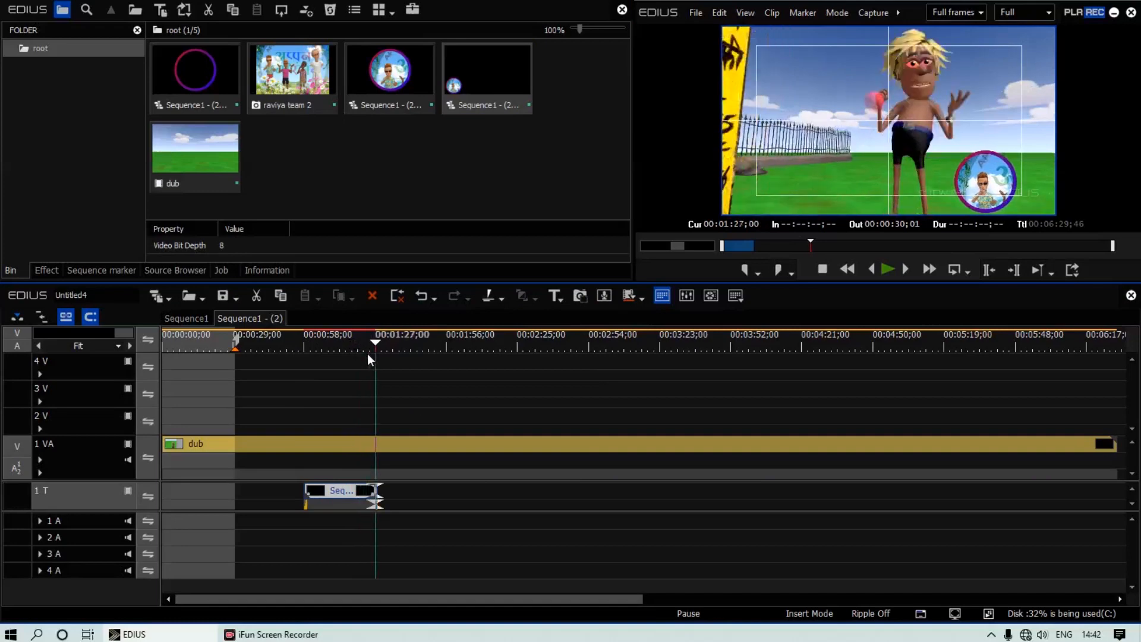
{"action": "key", "text": "space"}
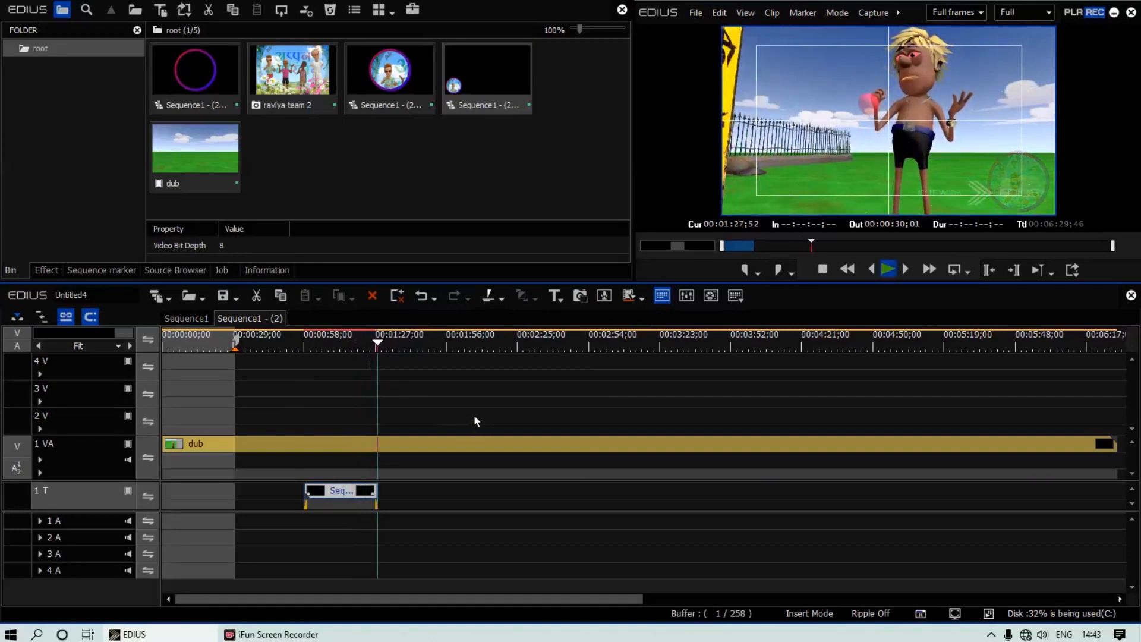
{"action": "left_click", "coordinate": [344, 348]}
{"action": "scroll", "coordinate": [382, 384], "scroll_direction": "down", "scroll_amount": 1}
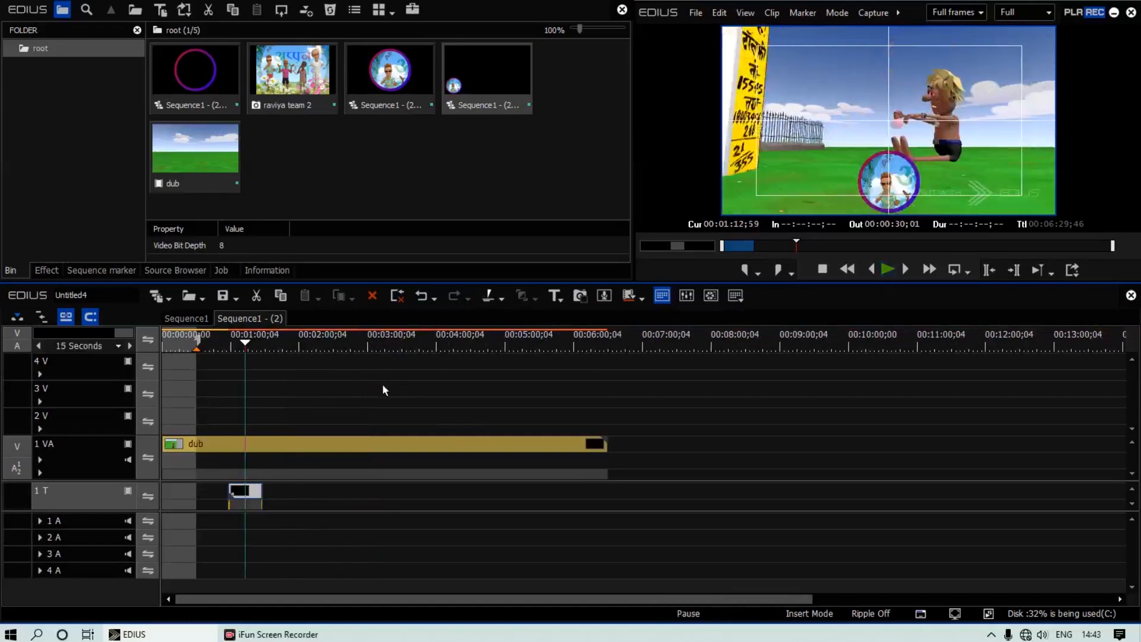